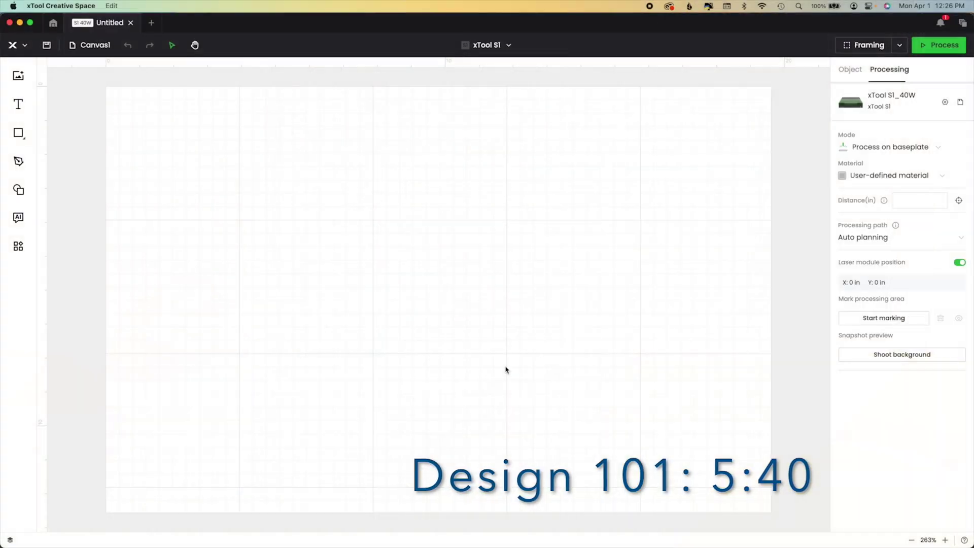
Step: Check the connected laser device, then import 'SVG Cherry Blossom Layered E Painted Wood-01.svg' onto the canvas
{"action": "left_click", "coordinate": [508, 45]}
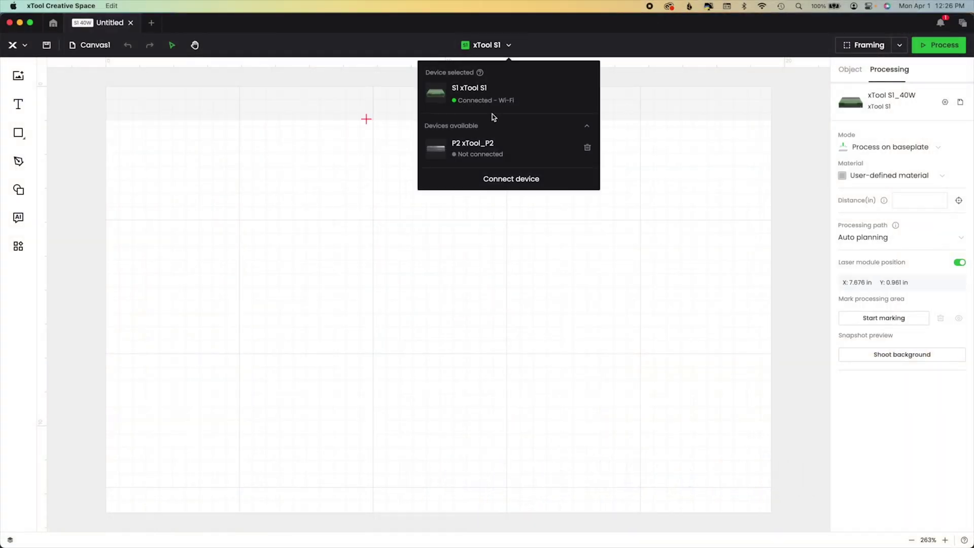
{"action": "left_click", "coordinate": [105, 174]}
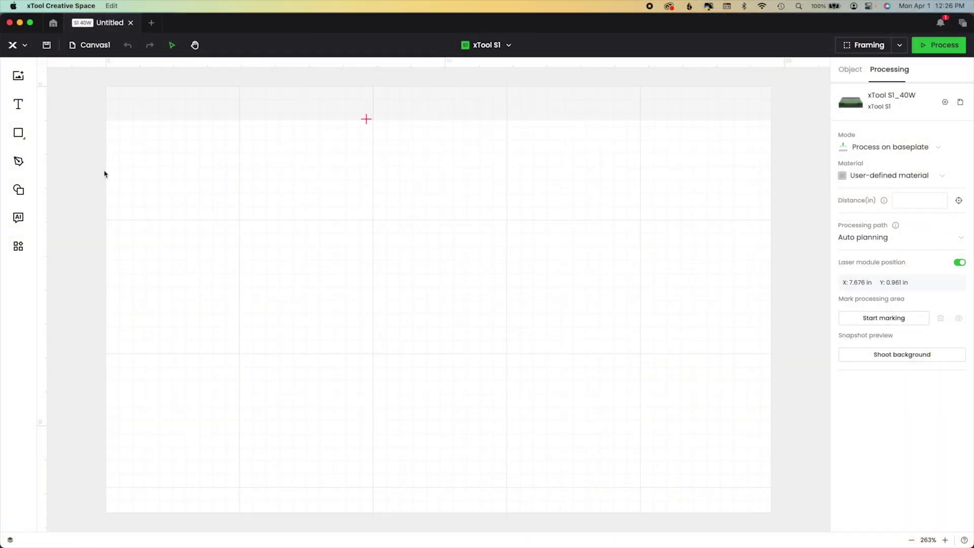
{"action": "left_click", "coordinate": [24, 45]}
{"action": "mouse_move", "coordinate": [31, 69]}
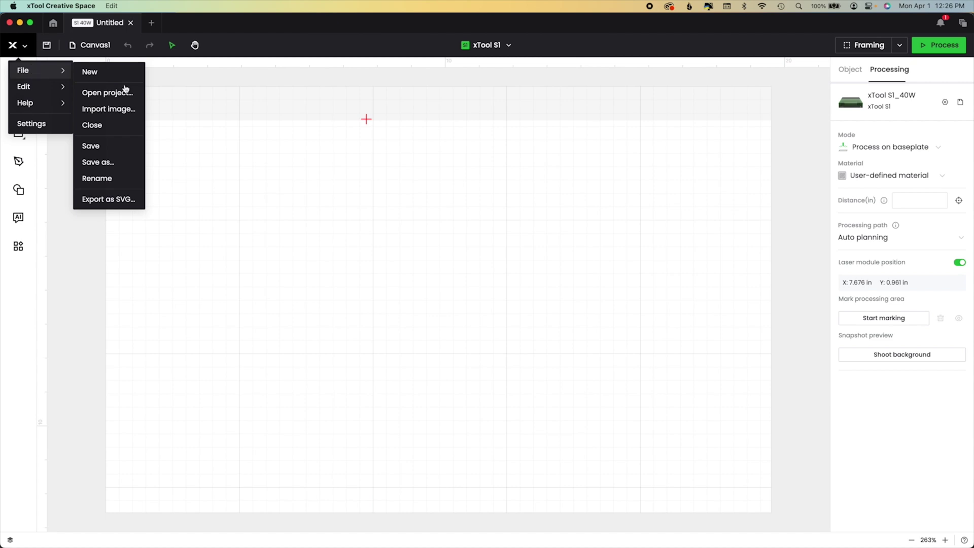
{"action": "left_click", "coordinate": [123, 108]}
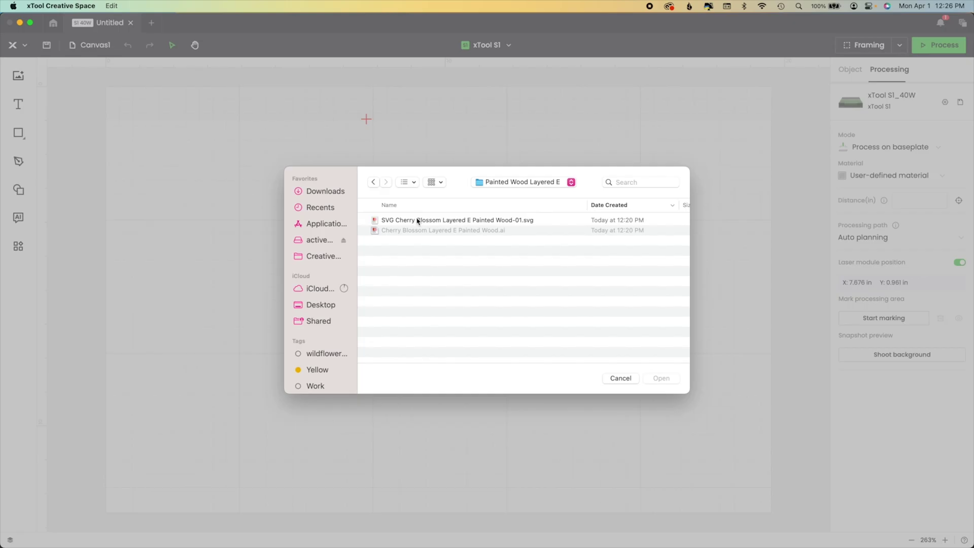
{"action": "left_click", "coordinate": [417, 220]}
{"action": "left_click", "coordinate": [660, 378]}
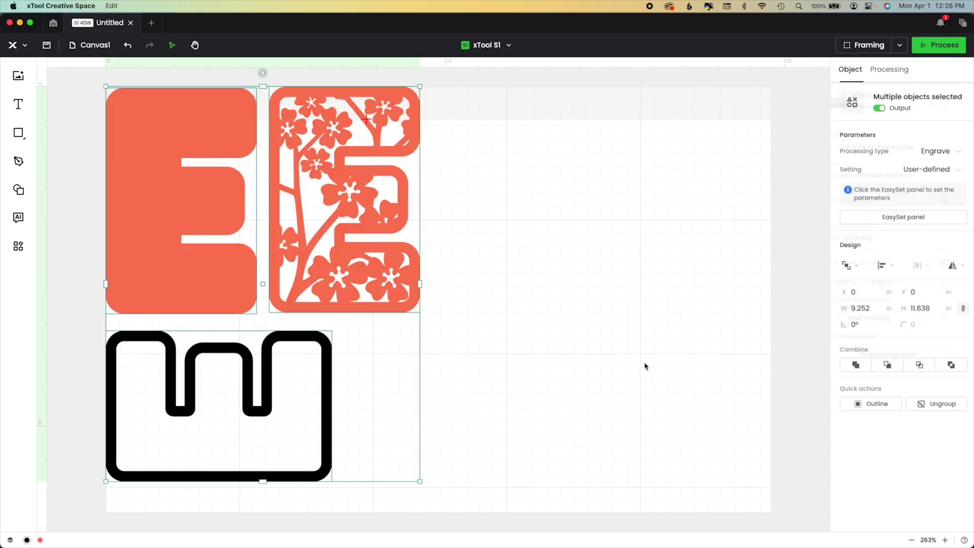
Step: Move the imported group onto the work area and ungroup it into separate pieces
{"action": "left_click_drag", "start_coordinate": [320, 114], "coordinate": [361, 160]}
{"action": "left_click", "coordinate": [542, 190]}
{"action": "left_click", "coordinate": [386, 176]}
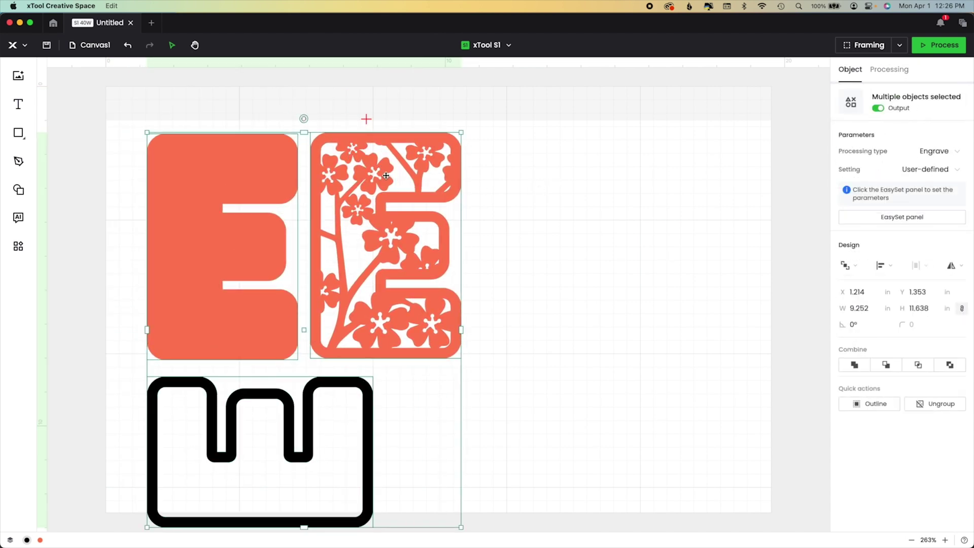
{"action": "left_click", "coordinate": [938, 404]}
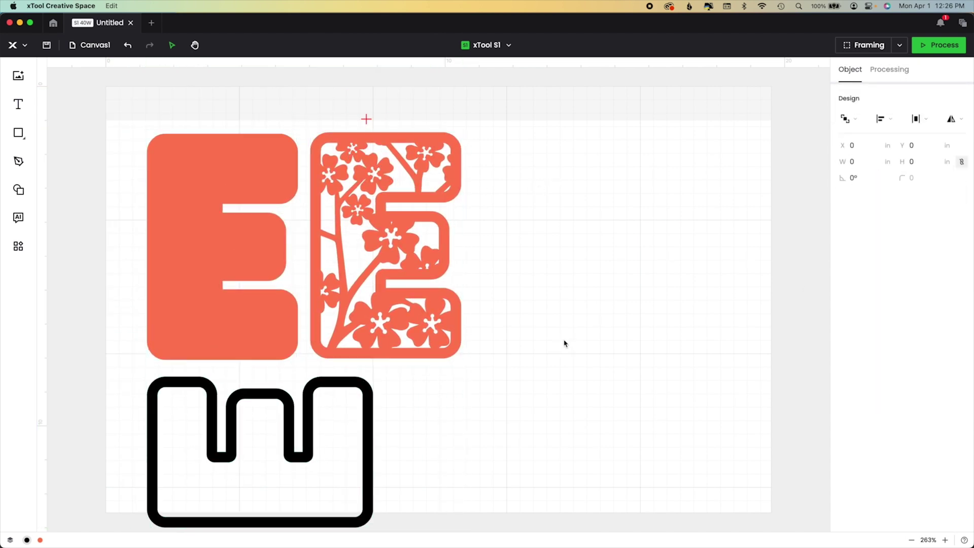
{"action": "left_click", "coordinate": [412, 297]}
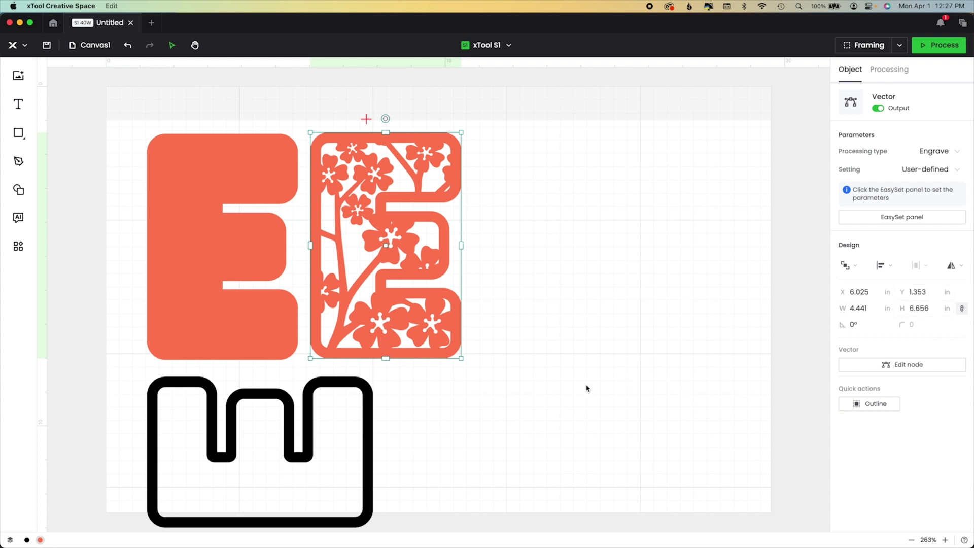
{"action": "left_click", "coordinate": [557, 388]}
Step: Duplicate the black outline shape and place the copy to its right
{"action": "left_click", "coordinate": [370, 421]}
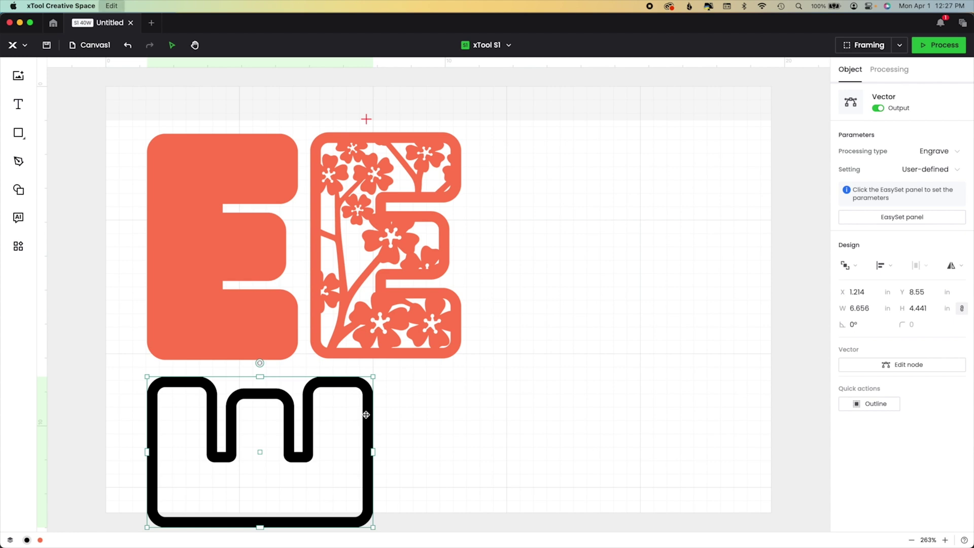
{"action": "key", "text": "super+d"}
{"action": "left_click_drag", "start_coordinate": [365, 414], "coordinate": [599, 406]}
{"action": "left_click", "coordinate": [575, 282]}
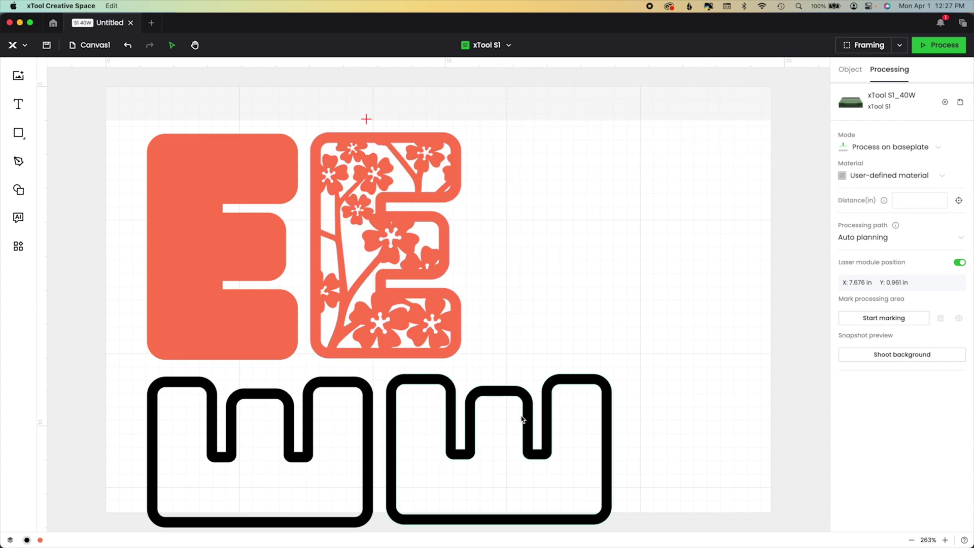
Step: Put one black stand beside the blossom E and align the other beneath it, deleting a stray duplicate
{"action": "left_click_drag", "start_coordinate": [526, 408], "coordinate": [641, 208]}
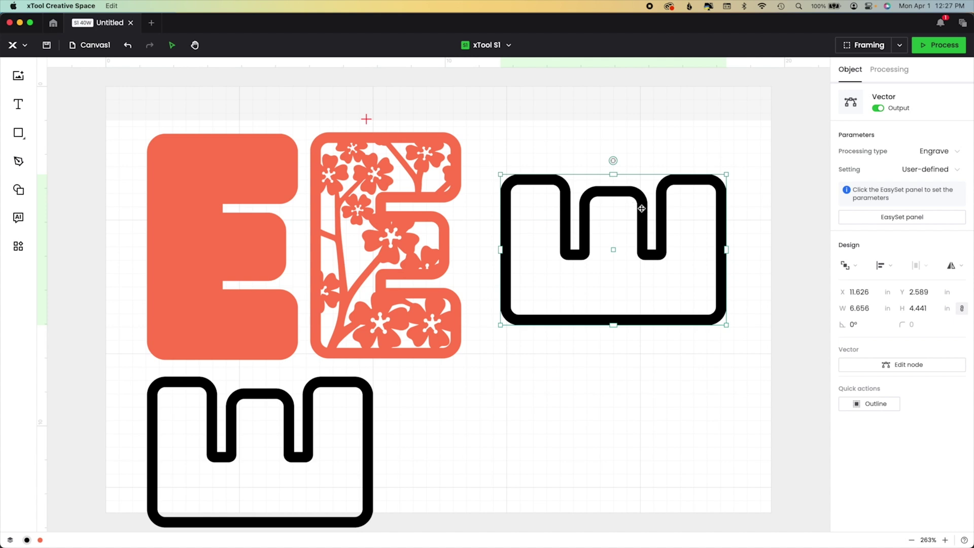
{"action": "left_click", "coordinate": [361, 422]}
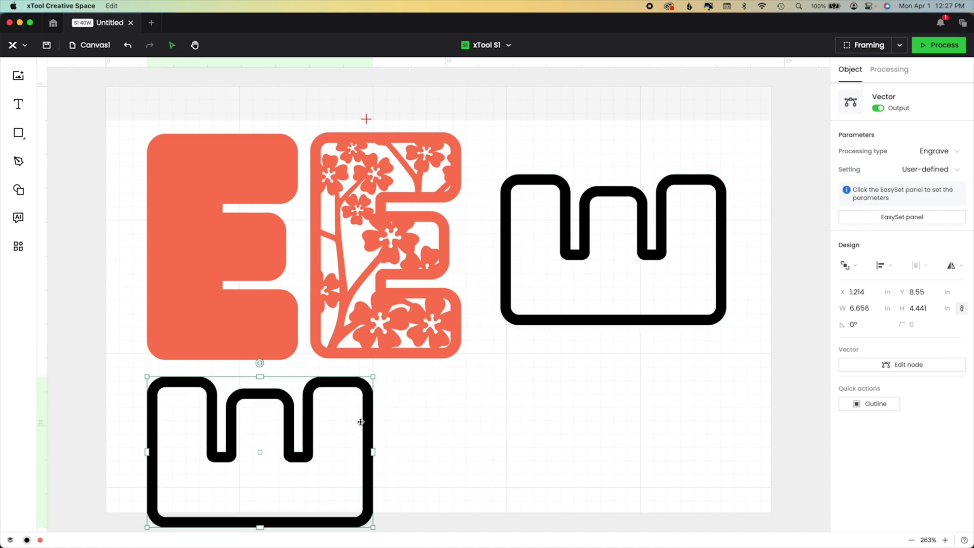
{"action": "key", "text": "super+d"}
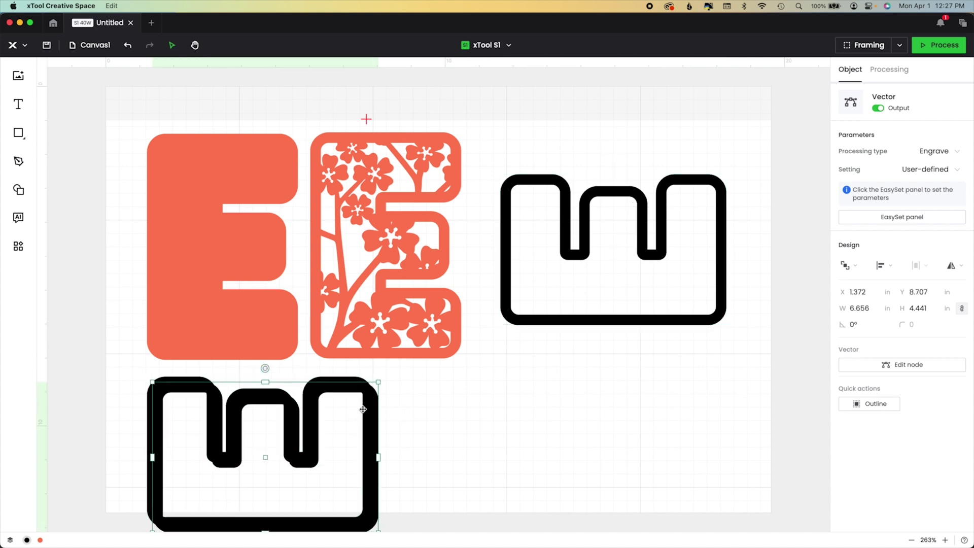
{"action": "key", "text": "BackSpace"}
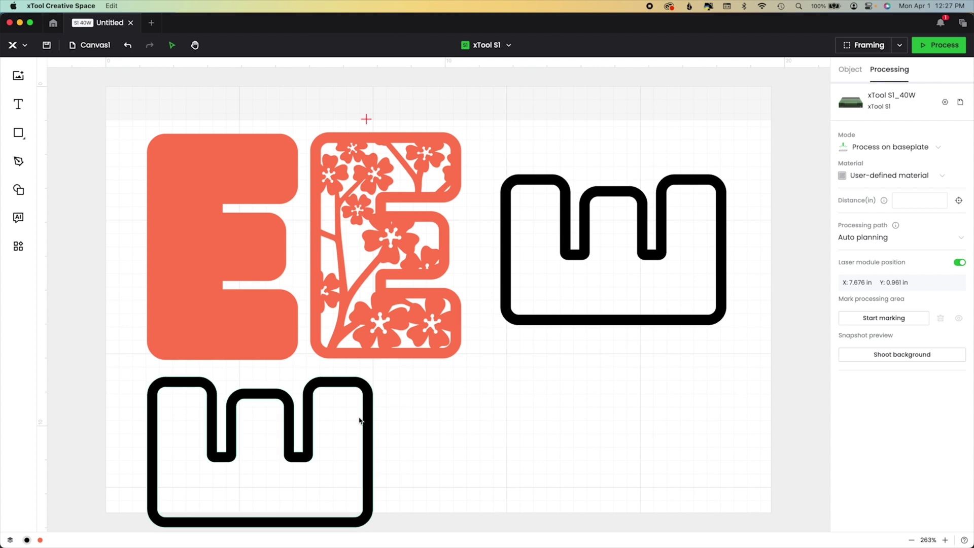
{"action": "left_click_drag", "start_coordinate": [369, 411], "coordinate": [673, 372]}
{"action": "left_click_drag", "start_coordinate": [751, 365], "coordinate": [782, 359]}
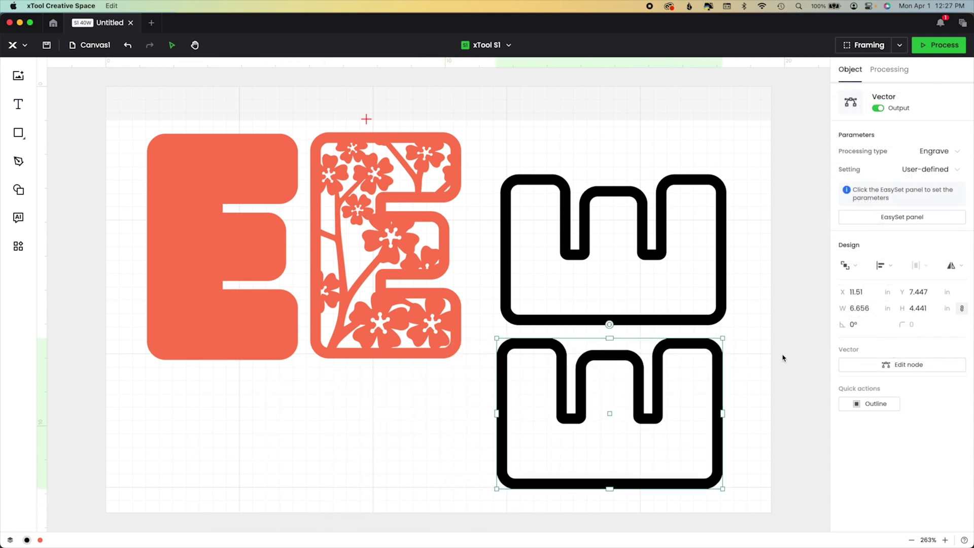
{"action": "left_click", "coordinate": [783, 358]}
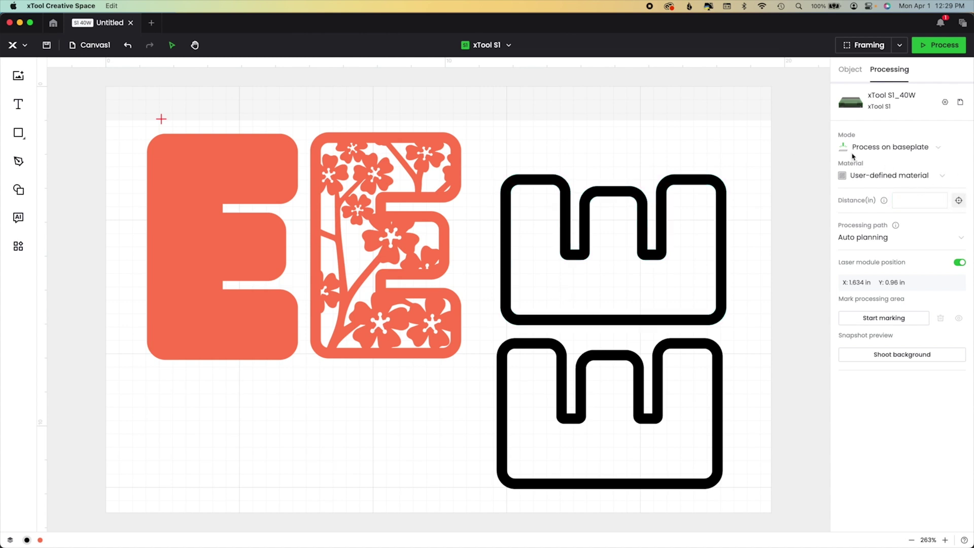
Step: Choose 3mm Basswood Plywood, auto-measure the 1.685 in distance, then select both black stands
{"action": "left_click", "coordinate": [867, 172]}
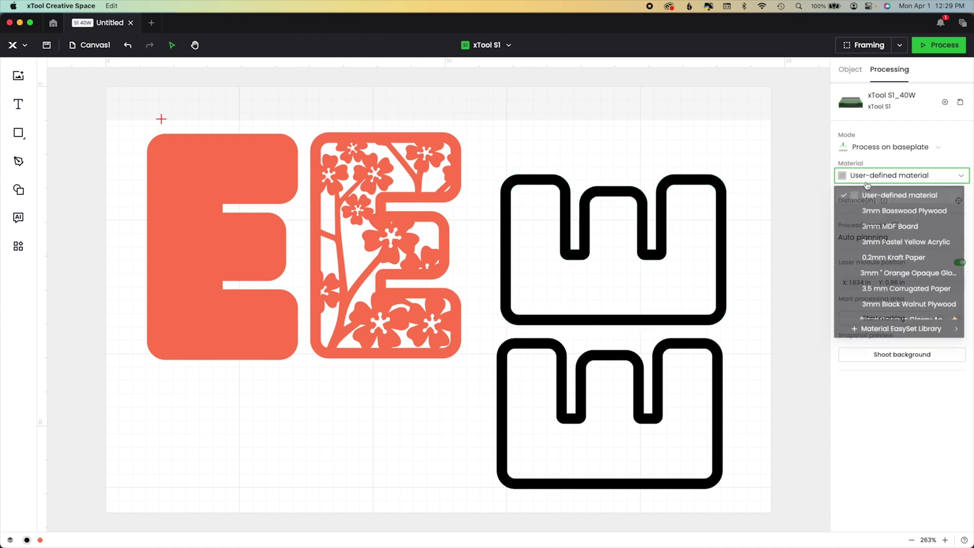
{"action": "left_click", "coordinate": [871, 212]}
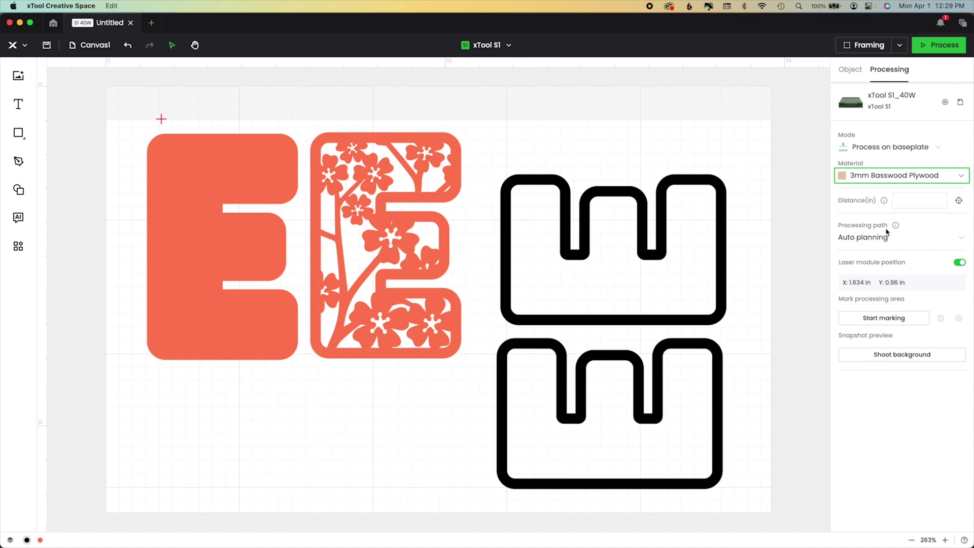
{"action": "left_click", "coordinate": [958, 200]}
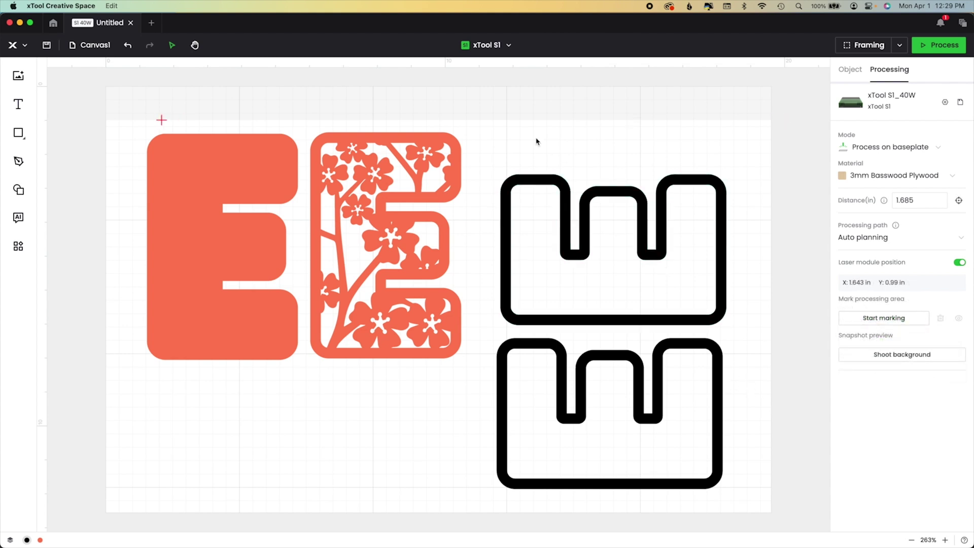
{"action": "left_click_drag", "start_coordinate": [513, 131], "coordinate": [679, 427]}
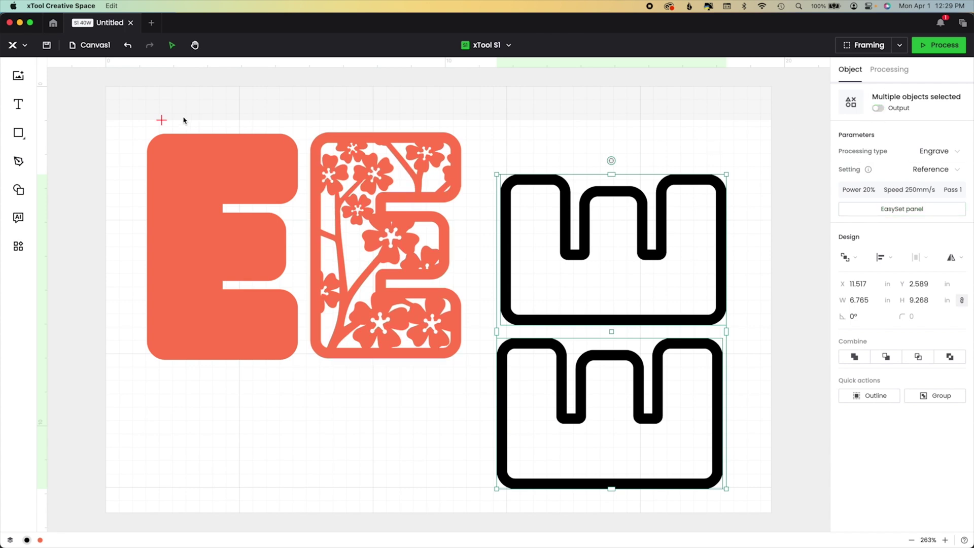
Step: Set the processing type to Cut for both red E pieces and both black stands
{"action": "left_click_drag", "start_coordinate": [183, 120], "coordinate": [360, 263]}
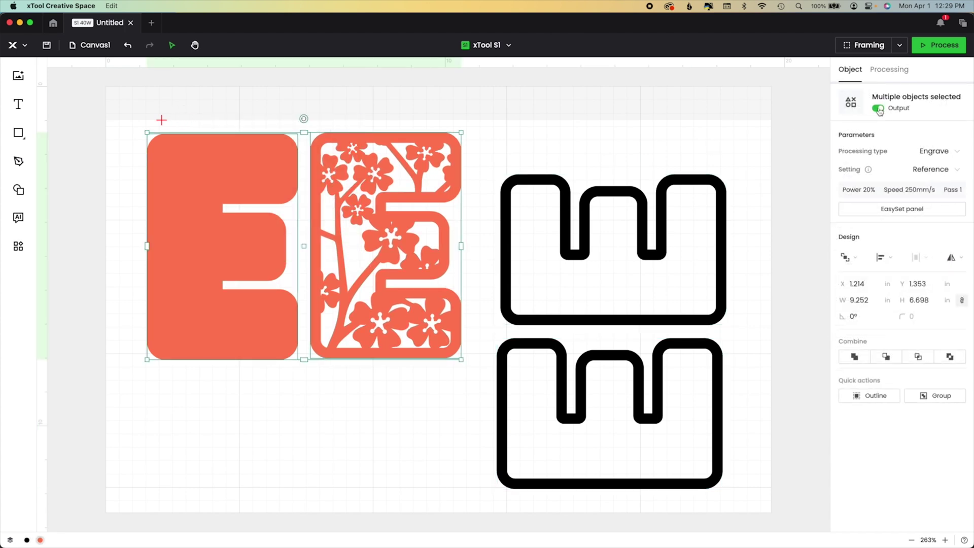
{"action": "left_click", "coordinate": [936, 152]}
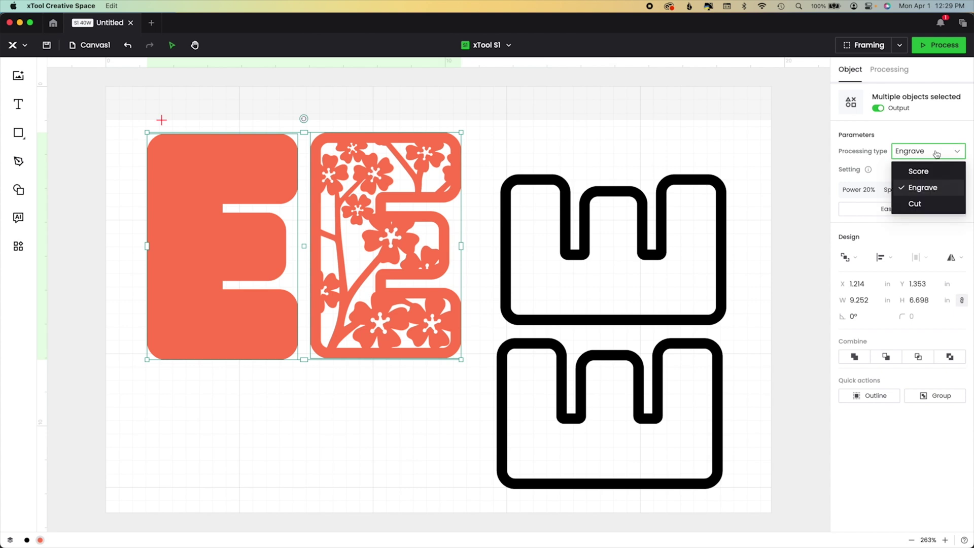
{"action": "left_click", "coordinate": [925, 210]}
{"action": "left_click_drag", "start_coordinate": [586, 145], "coordinate": [759, 382]}
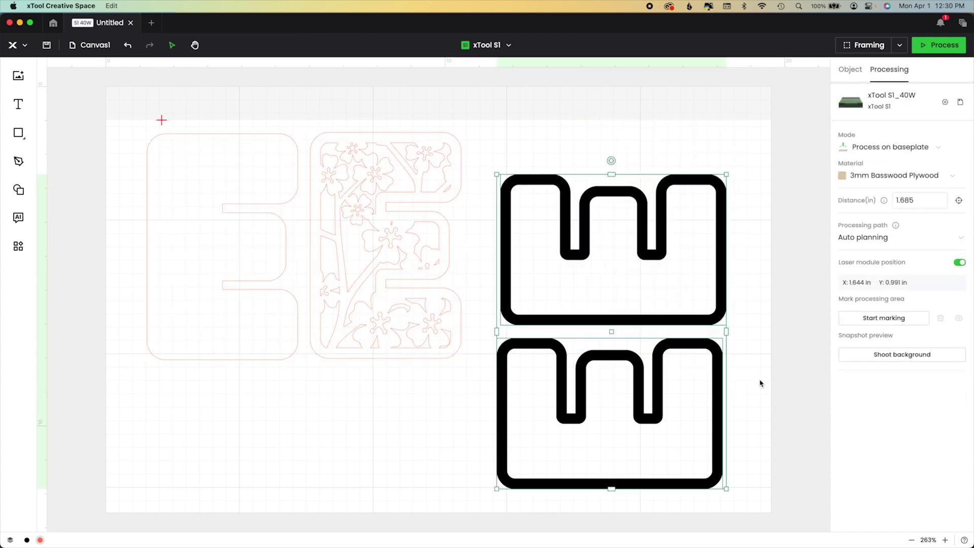
{"action": "left_click", "coordinate": [952, 154]}
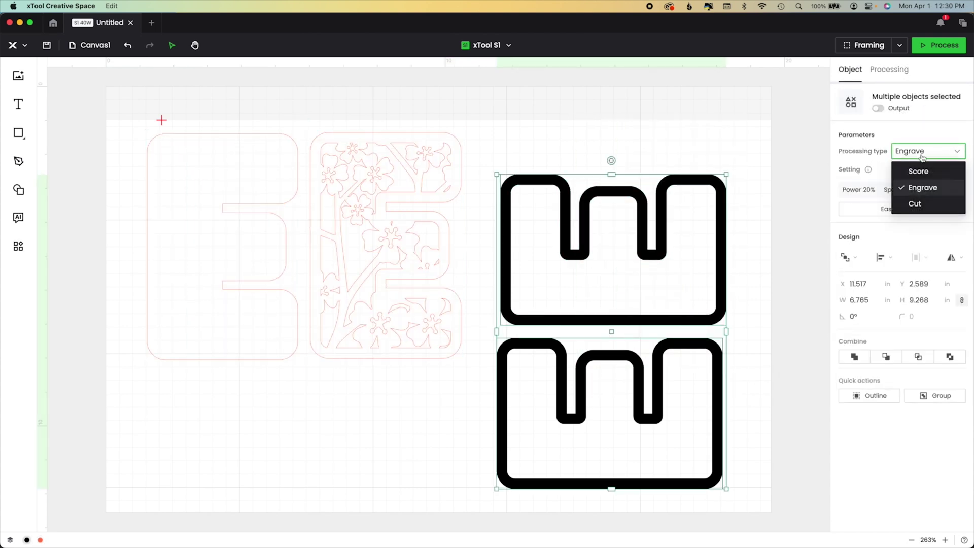
{"action": "left_click", "coordinate": [912, 207]}
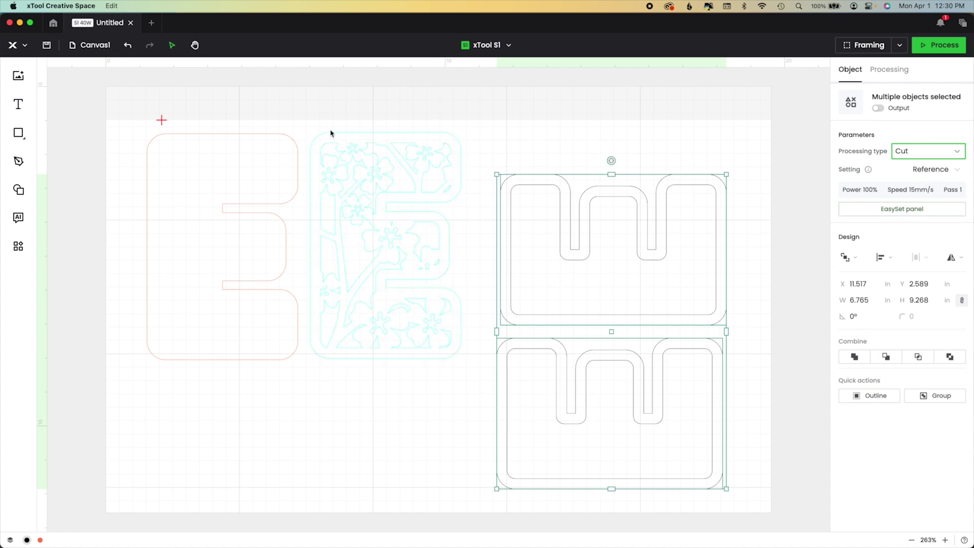
Step: Give all four pieces 100% power and a 7 mm/s cutting speed in EasySet
{"action": "left_click_drag", "start_coordinate": [181, 98], "coordinate": [735, 318]}
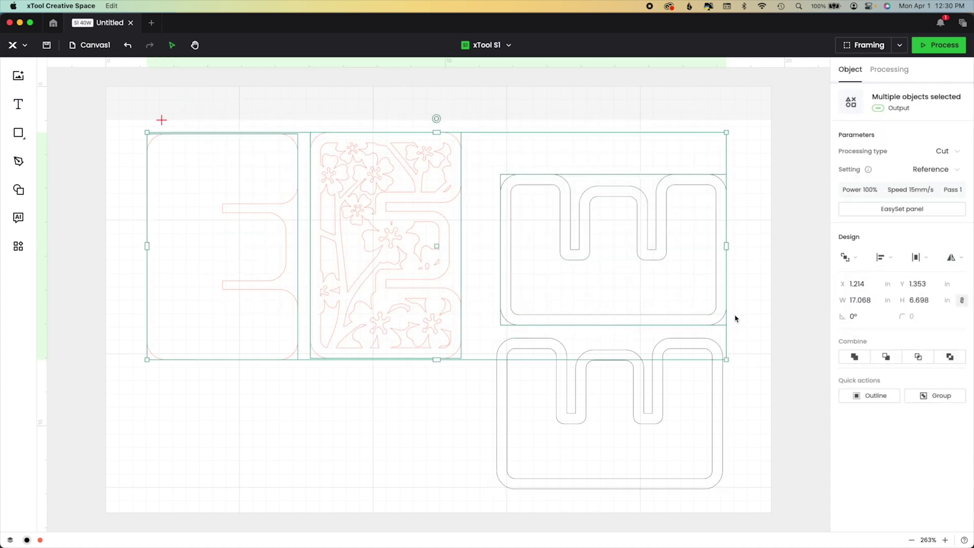
{"action": "left_click", "coordinate": [903, 210]}
{"action": "left_click", "coordinate": [812, 150]}
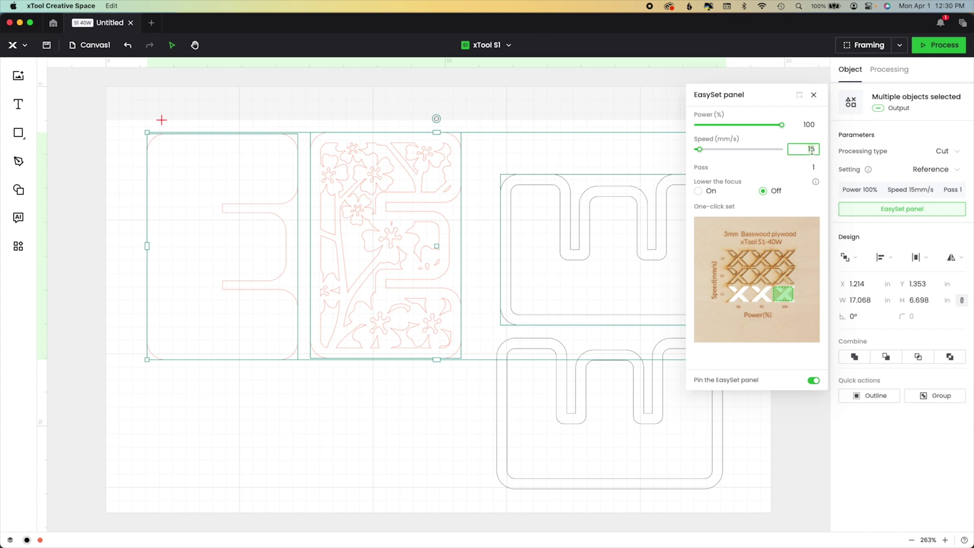
{"action": "key", "text": "Return"}
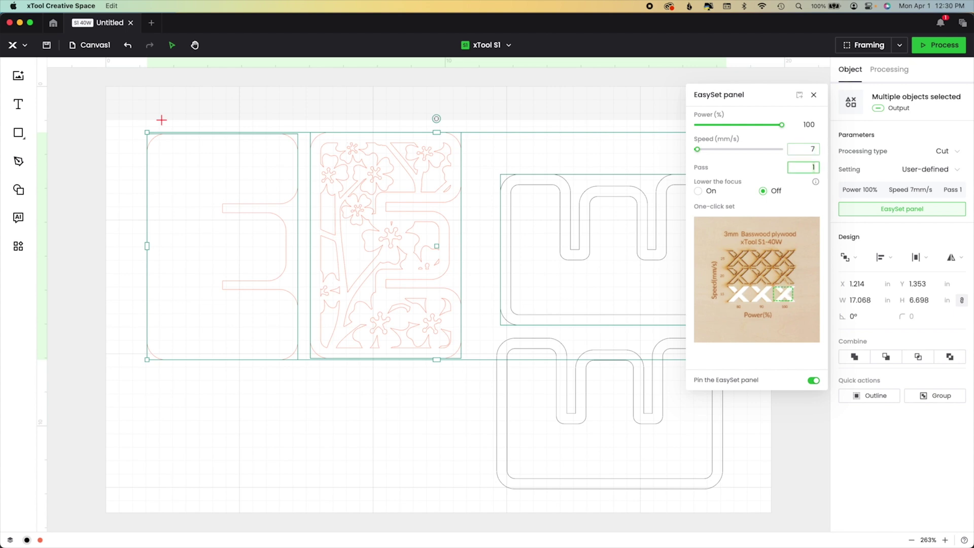
{"action": "left_click", "coordinate": [813, 167]}
{"action": "key", "text": "Escape"}
Step: Mark a rectangular processing area from two points on the laser bed and confirm it
{"action": "left_click", "coordinate": [865, 318]}
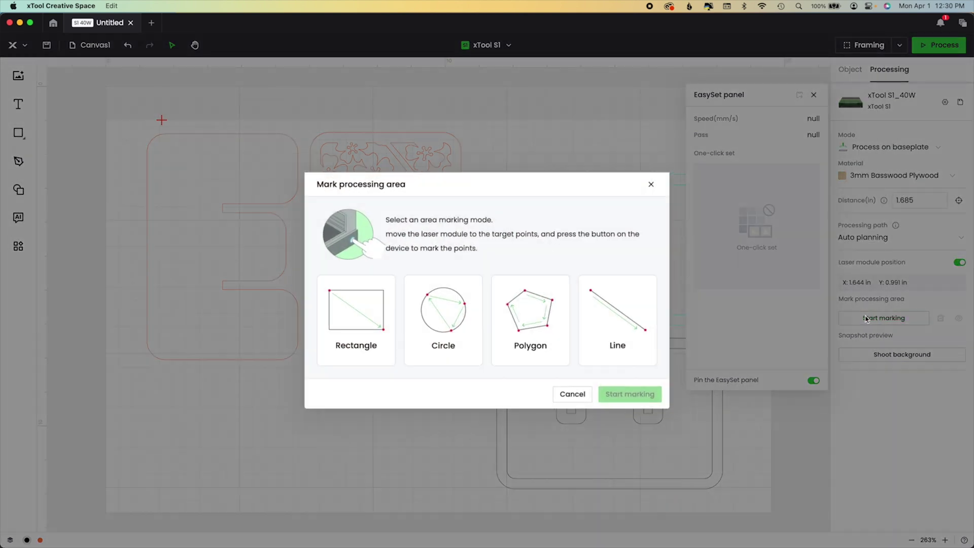
{"action": "left_click", "coordinate": [361, 317]}
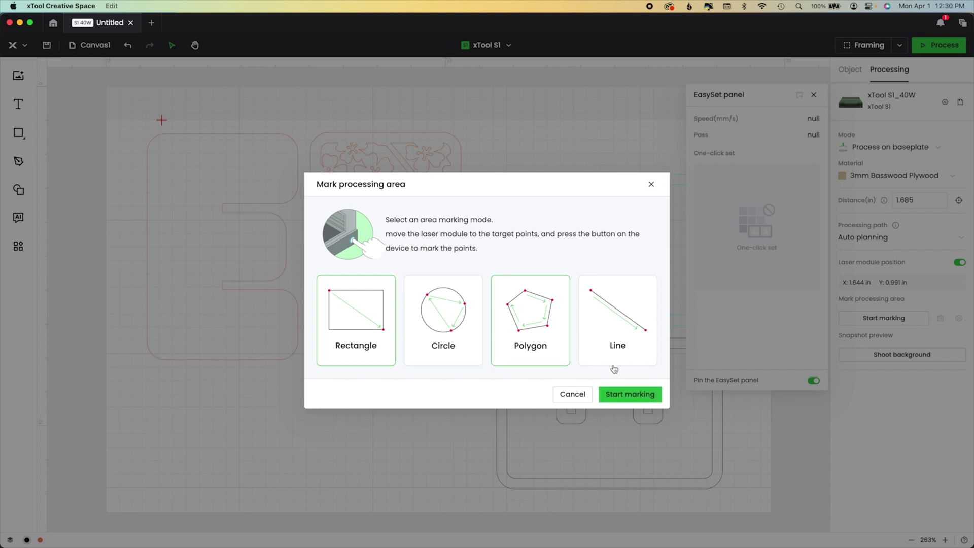
{"action": "left_click", "coordinate": [623, 393]}
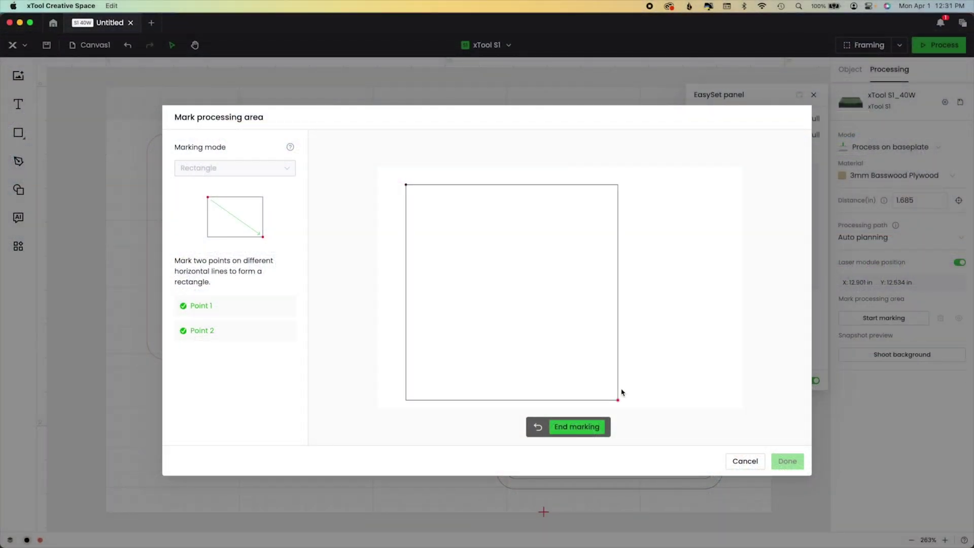
{"action": "left_click", "coordinate": [572, 428]}
{"action": "left_click", "coordinate": [780, 466]}
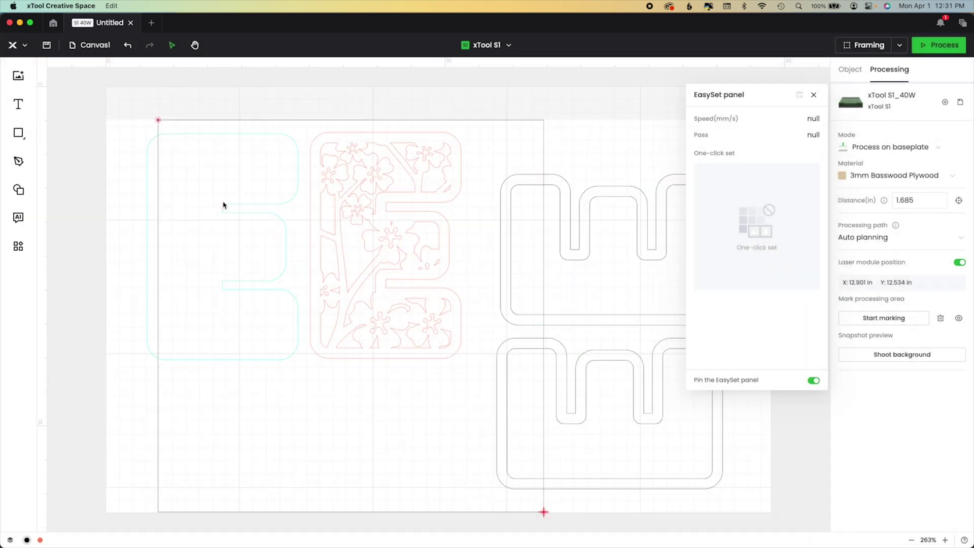
Step: Move both pink E letters into the marked area and place the track-style E below them
{"action": "left_click_drag", "start_coordinate": [169, 131], "coordinate": [434, 300]}
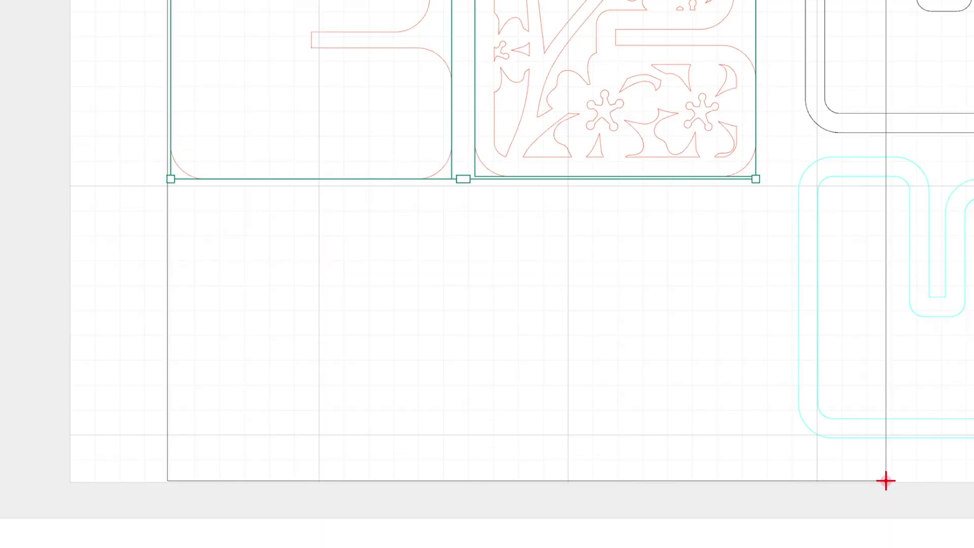
{"action": "left_click", "coordinate": [808, 324]}
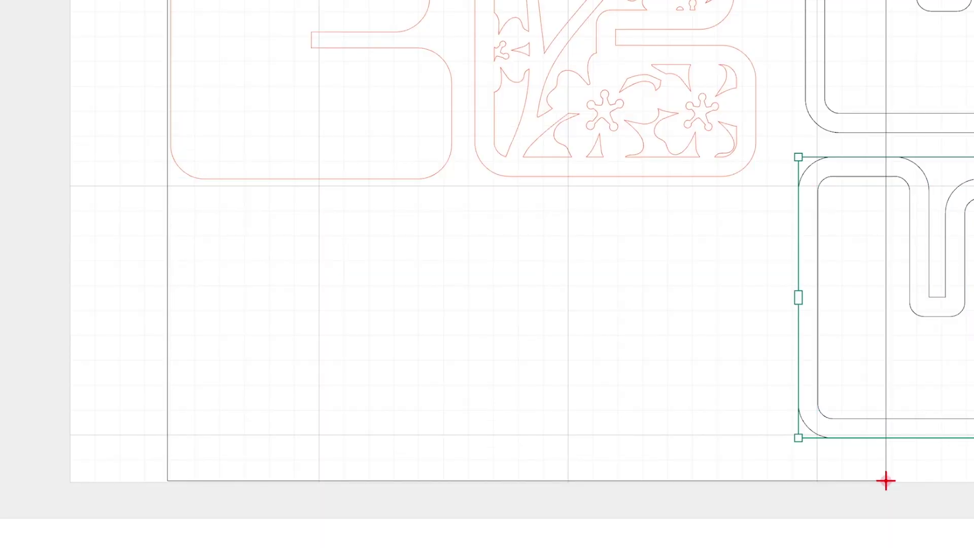
{"action": "left_click_drag", "start_coordinate": [808, 325], "coordinate": [353, 346]}
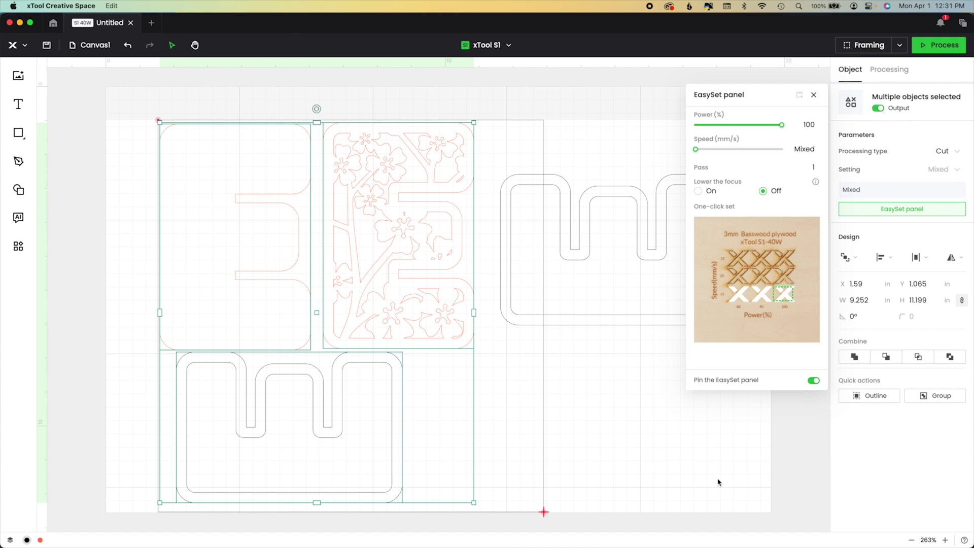
{"action": "left_click", "coordinate": [649, 474]}
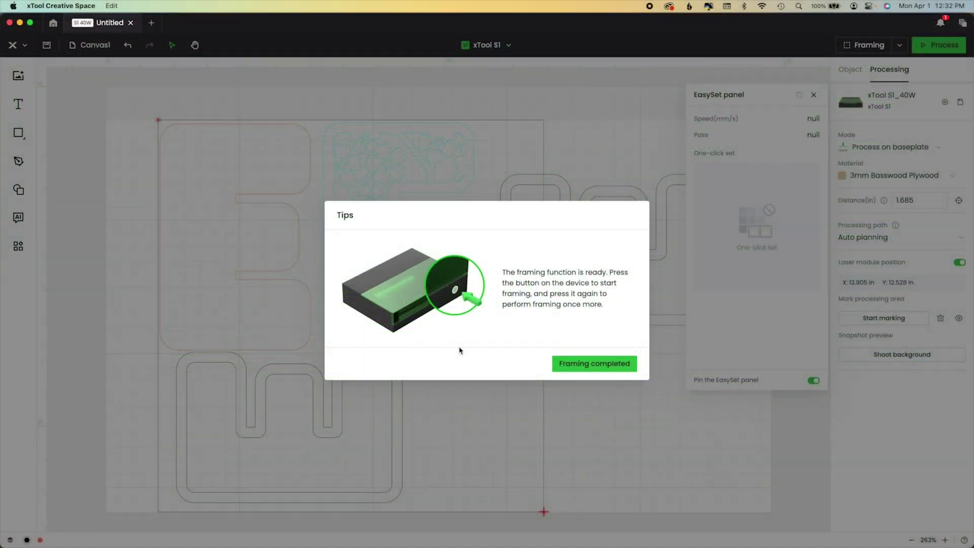
Step: Confirm framing is complete and bring up the job preview estimating 12 min
{"action": "left_click", "coordinate": [573, 364]}
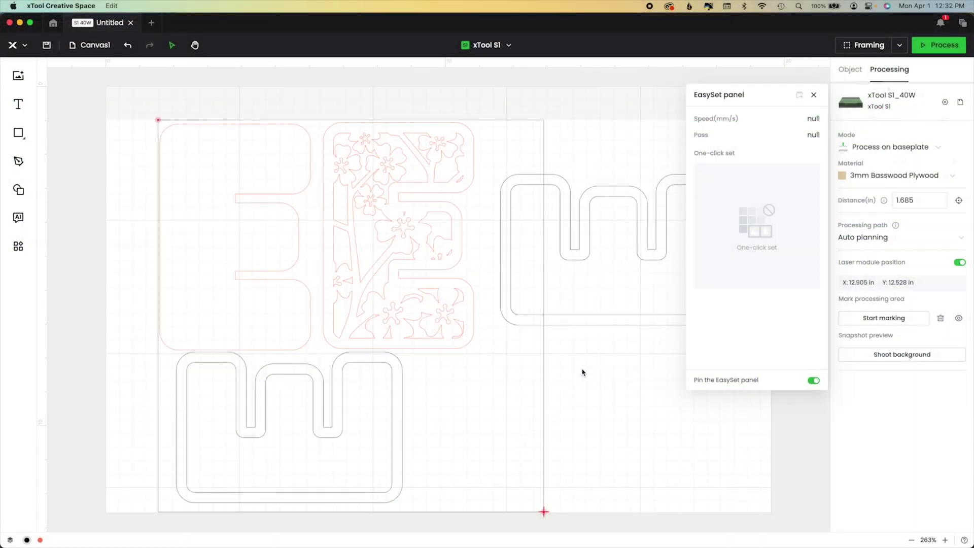
{"action": "left_click", "coordinate": [927, 46]}
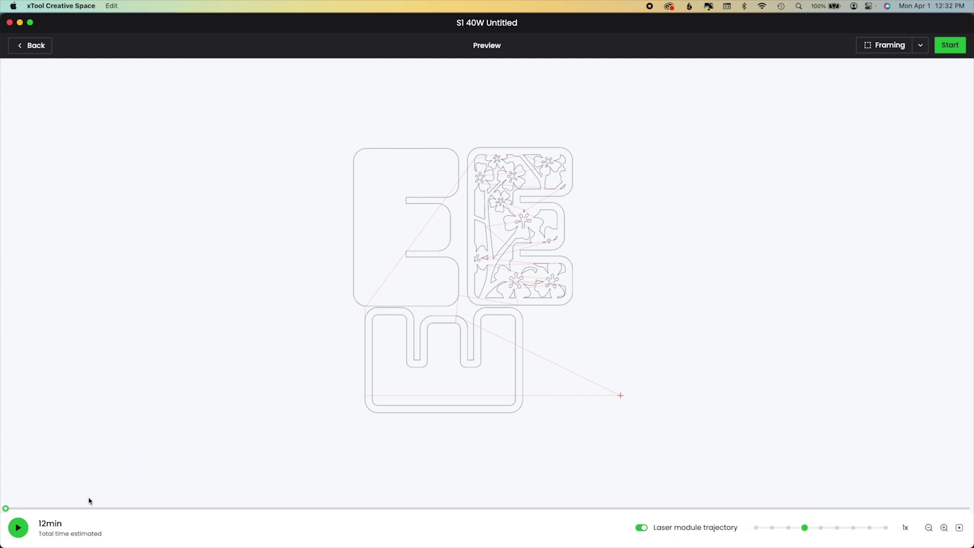
Step: Scrub the preview timeline to review the cutting path, then start the laser job
{"action": "mouse_move", "coordinate": [8, 513]}
{"action": "left_mouse_down"}
{"action": "mouse_move", "coordinate": [864, 498]}
{"action": "mouse_move", "coordinate": [66, 496]}
{"action": "mouse_move", "coordinate": [2, 508]}
{"action": "left_mouse_up"}
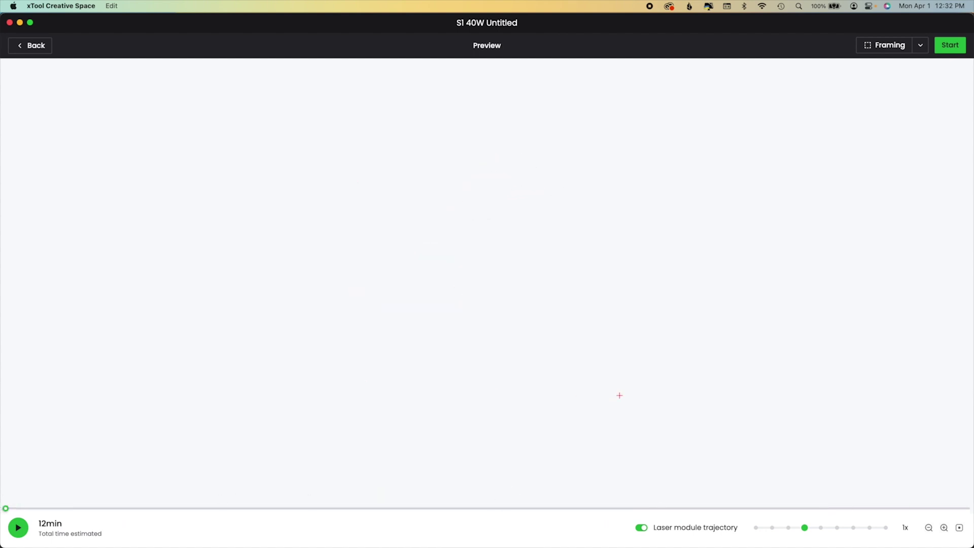
{"action": "left_click", "coordinate": [949, 44]}
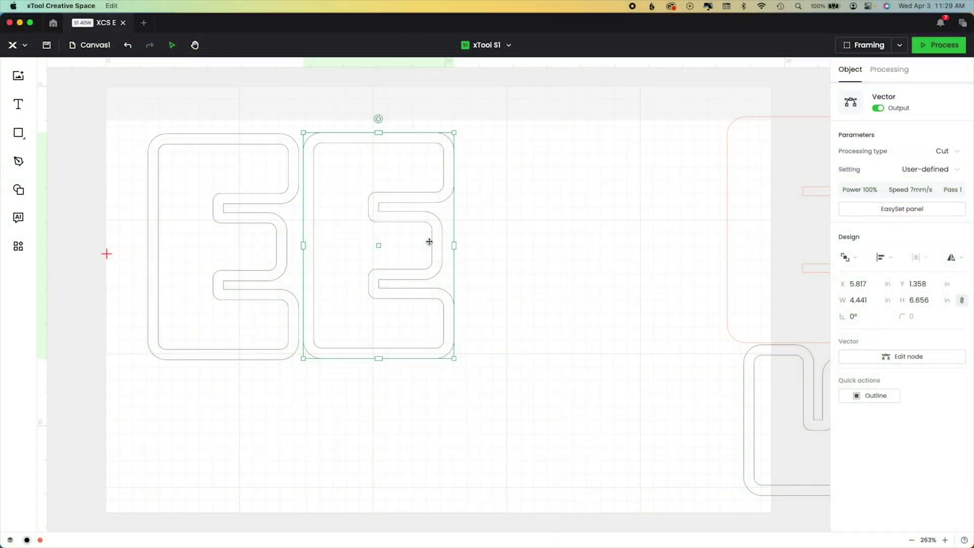
Step: Drag the rotated E down-left beneath the two upright E outlines
{"action": "left_click_drag", "start_coordinate": [419, 328], "coordinate": [337, 414]}
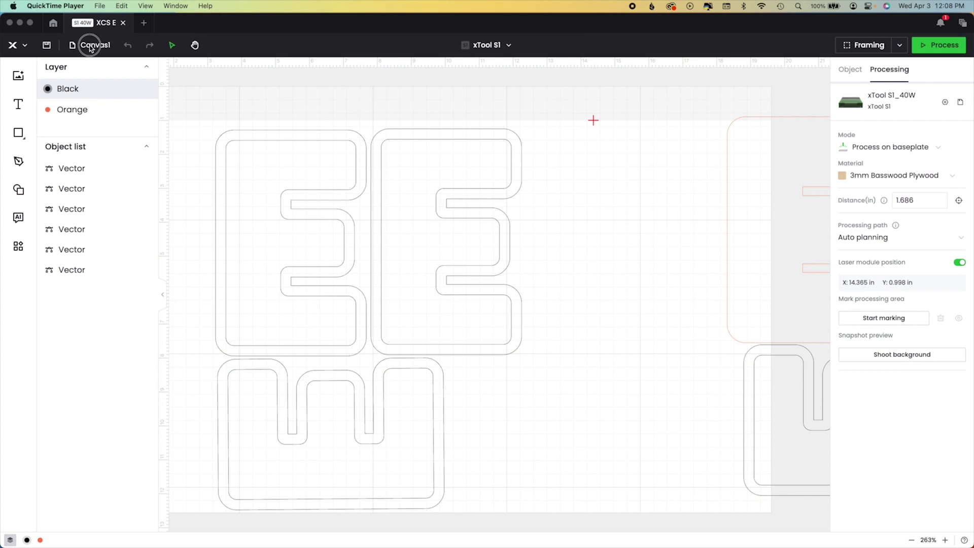
Step: Rename Canvas1 to Working and Canvas2 to Test, and add Canvas3 named Design
{"action": "left_click", "coordinate": [90, 48]}
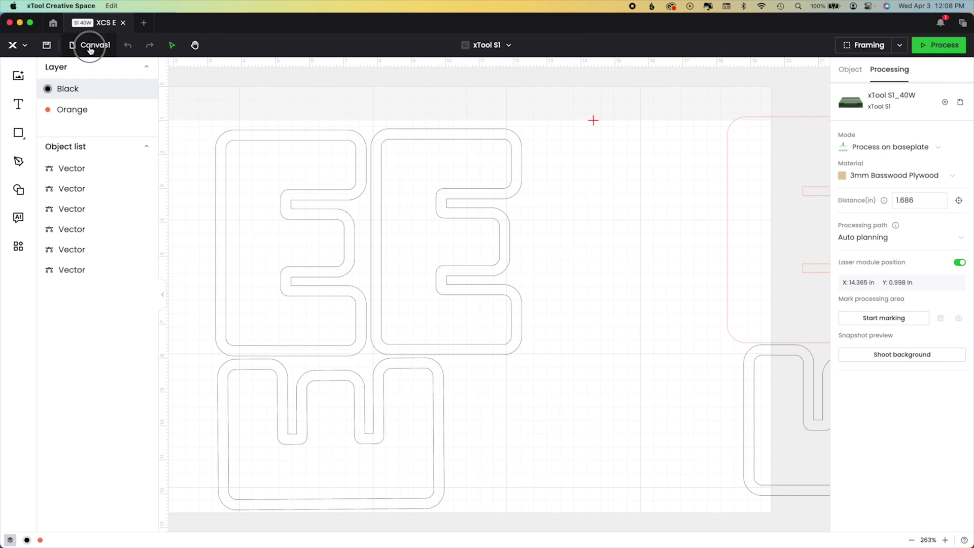
{"action": "left_click", "coordinate": [102, 49]}
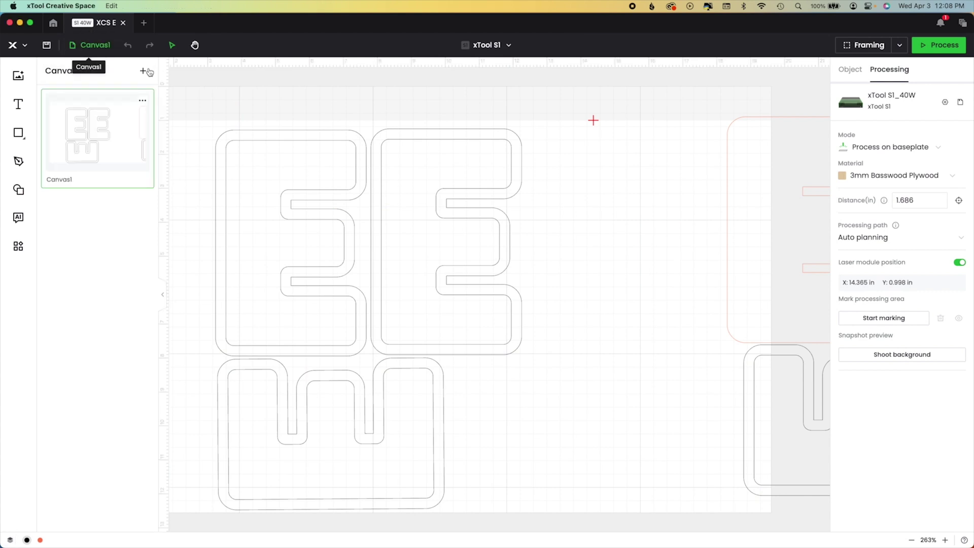
{"action": "double_click", "coordinate": [61, 179]}
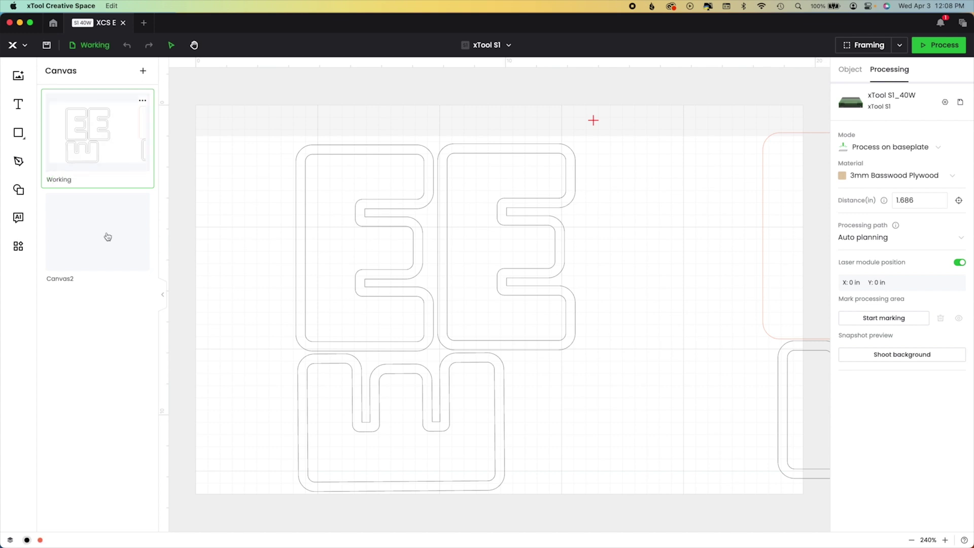
{"action": "double_click", "coordinate": [68, 277]}
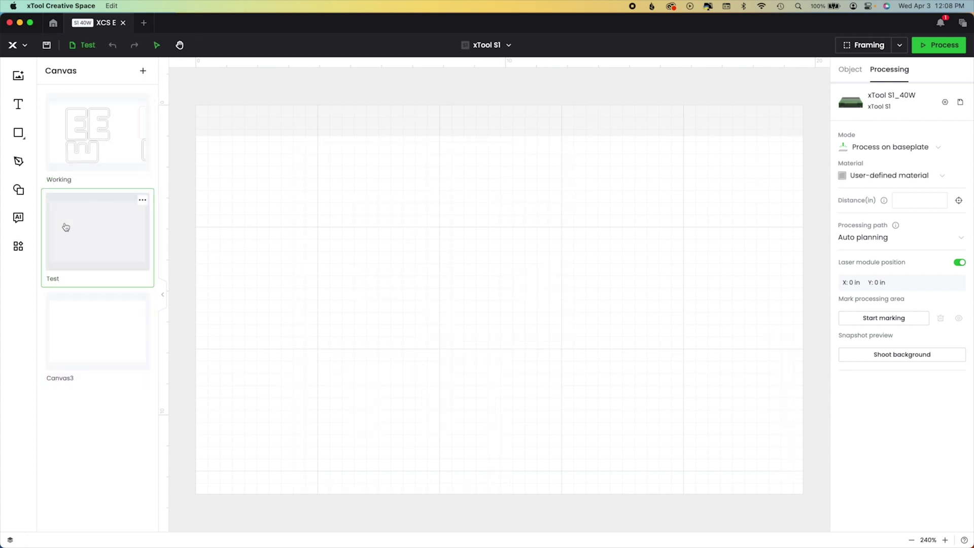
{"action": "left_click", "coordinate": [82, 339]}
{"action": "left_click", "coordinate": [59, 381]}
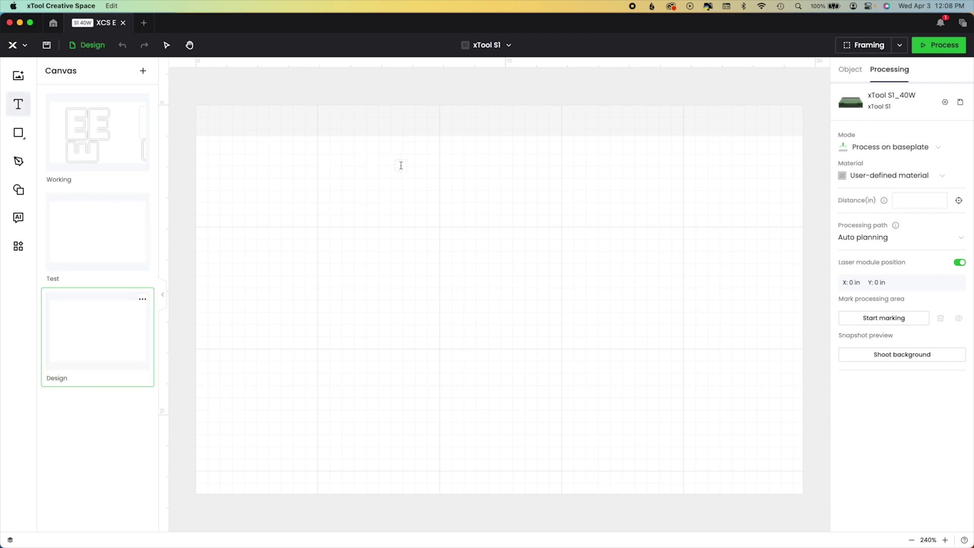
Step: Place a text object on the Design canvas and set its typeface to VICTORIA
{"action": "left_click", "coordinate": [398, 186]}
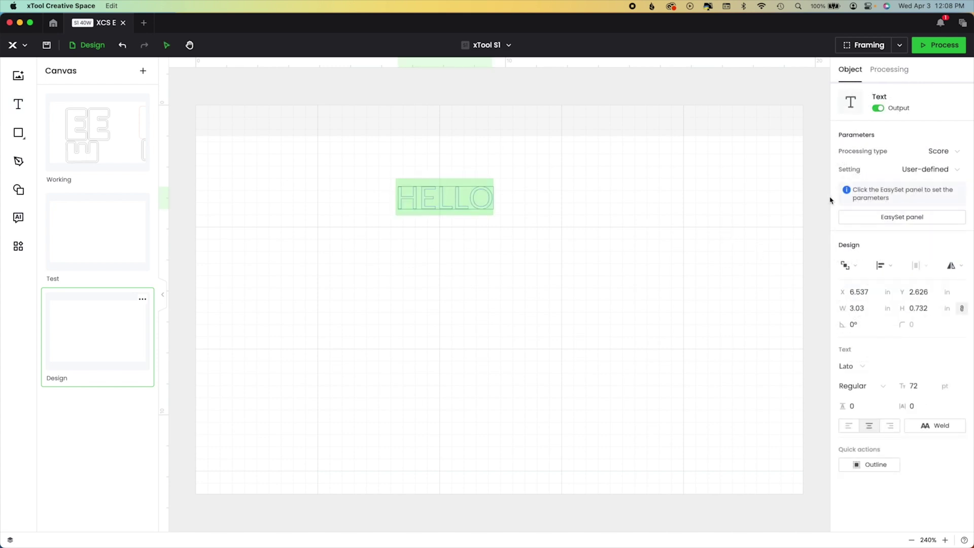
{"action": "left_click", "coordinate": [862, 373]}
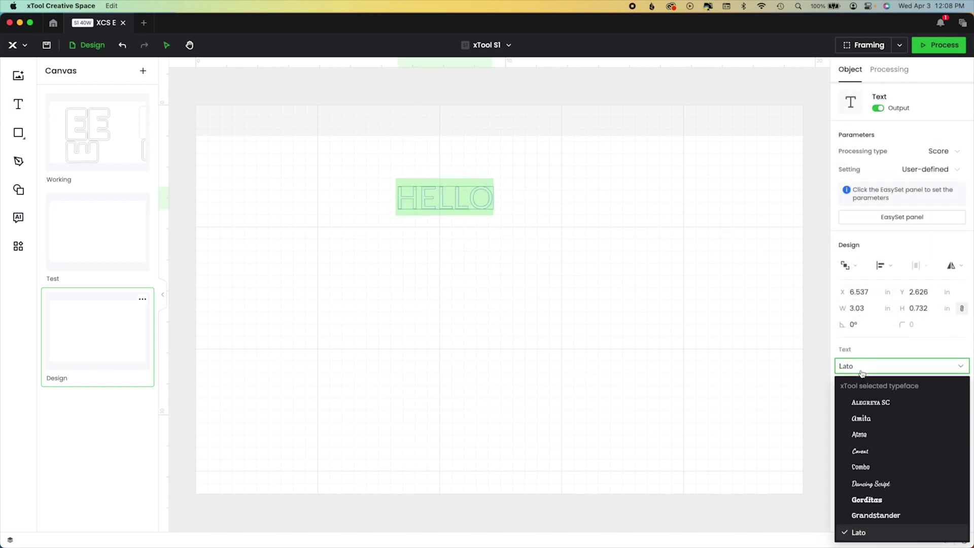
{"action": "type", "text": "victori"}
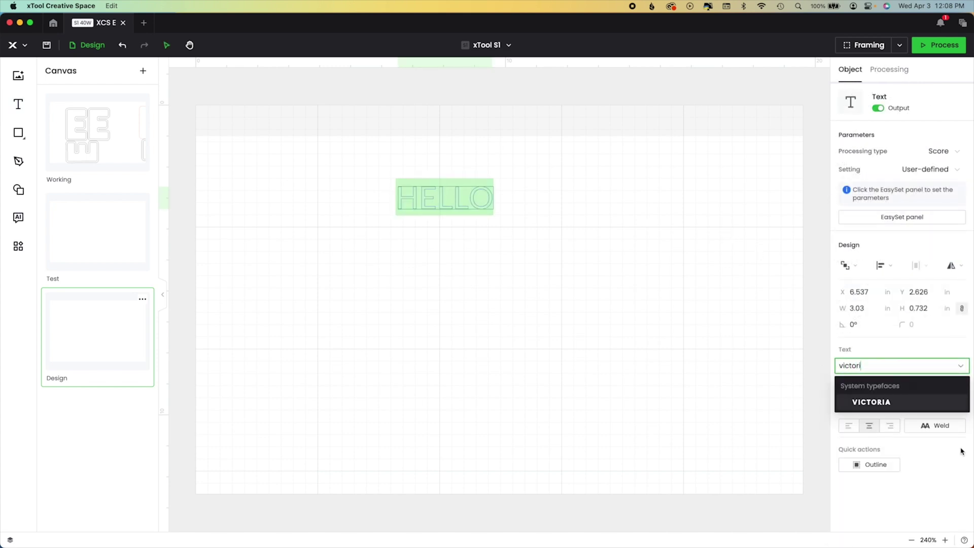
{"action": "key", "text": "Return"}
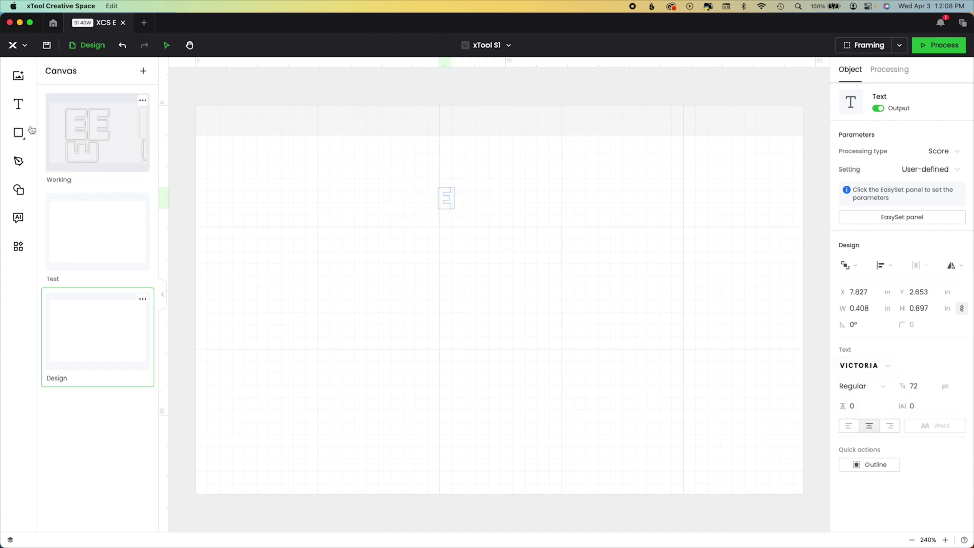
{"action": "left_click", "coordinate": [869, 371]}
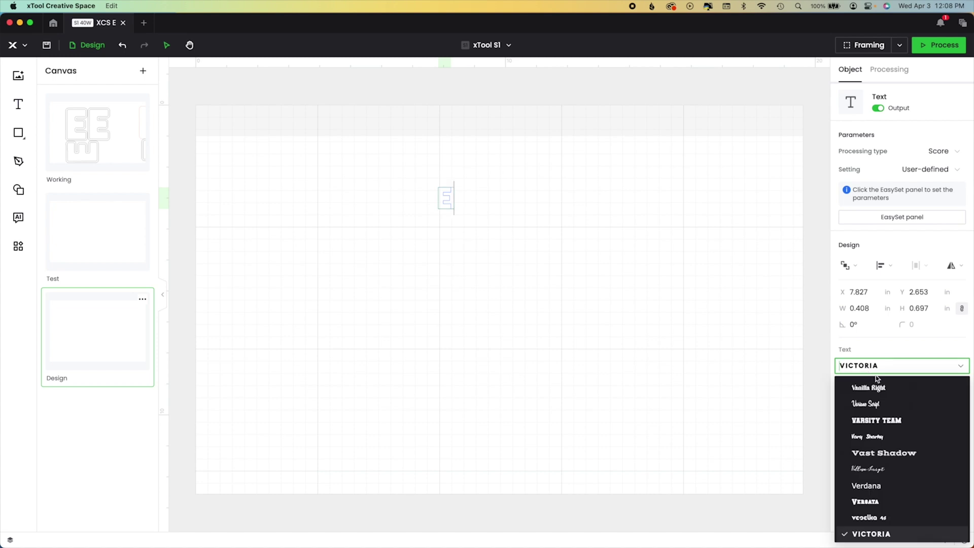
{"action": "key", "text": "Escape"}
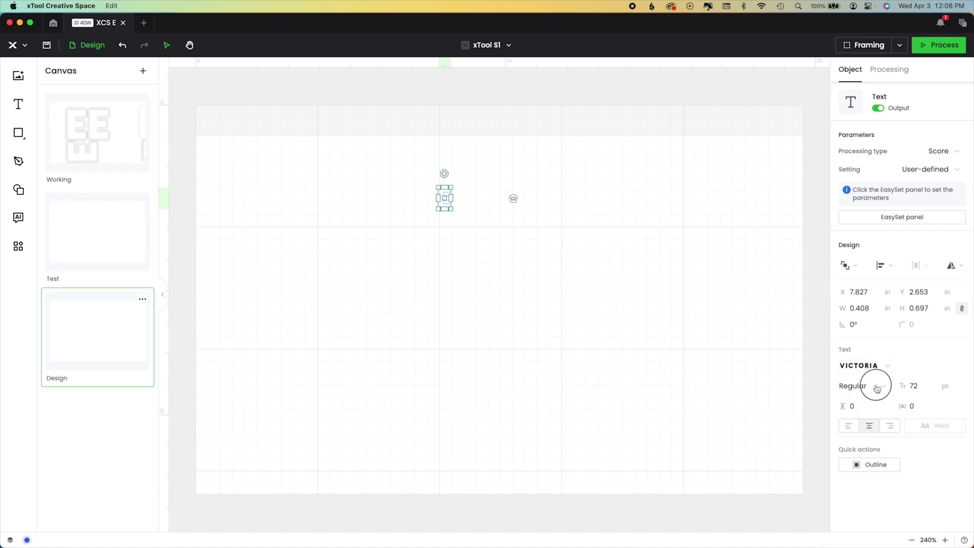
Step: Switch the text to the ROUNDED style, then select the E and edit its height
{"action": "left_click", "coordinate": [877, 388]}
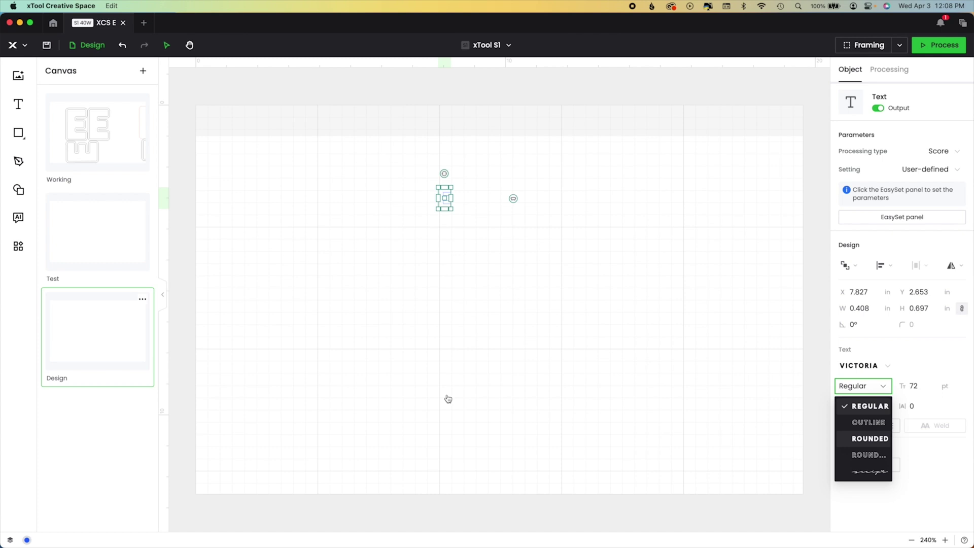
{"action": "key", "text": "Return"}
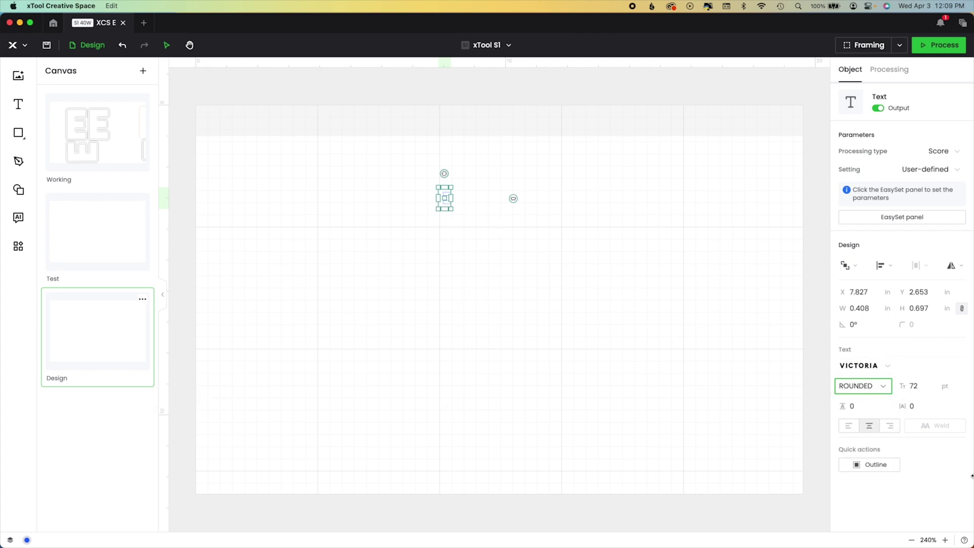
{"action": "left_click", "coordinate": [876, 390]}
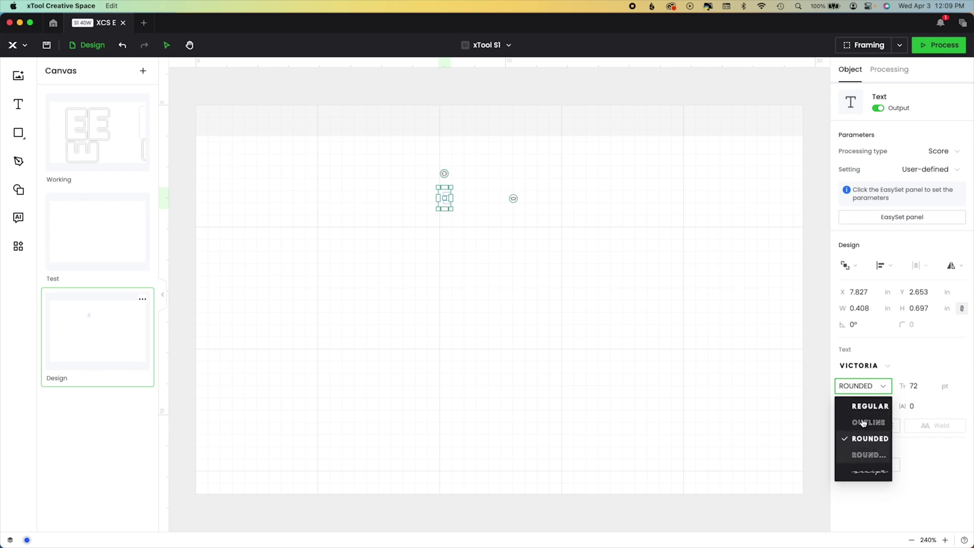
{"action": "left_click", "coordinate": [464, 243]}
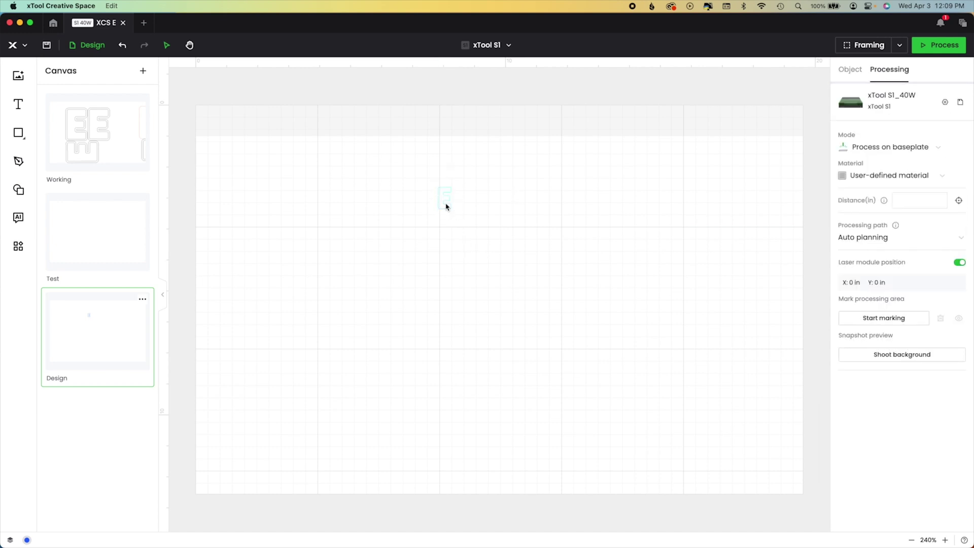
{"action": "left_click", "coordinate": [446, 206]}
{"action": "left_click", "coordinate": [72, 120]}
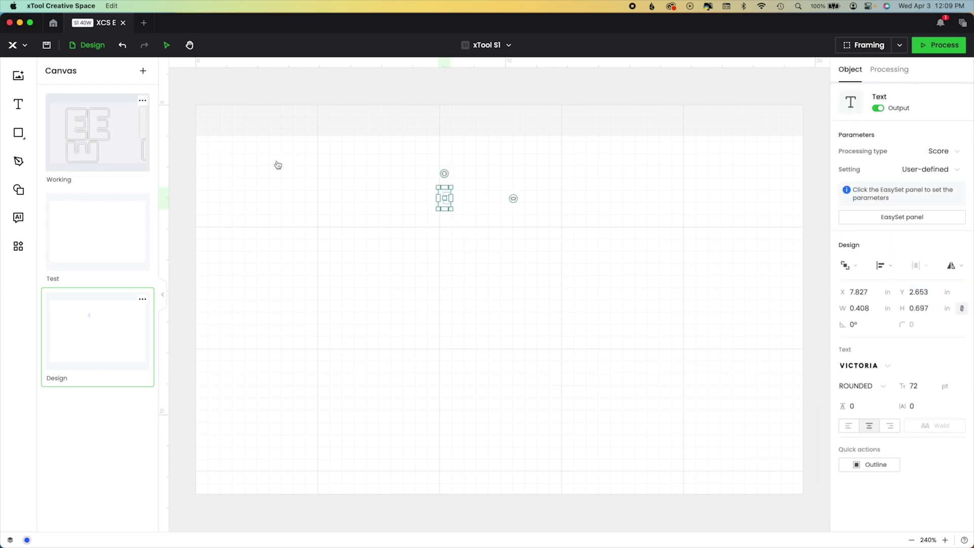
{"action": "left_click", "coordinate": [449, 203]}
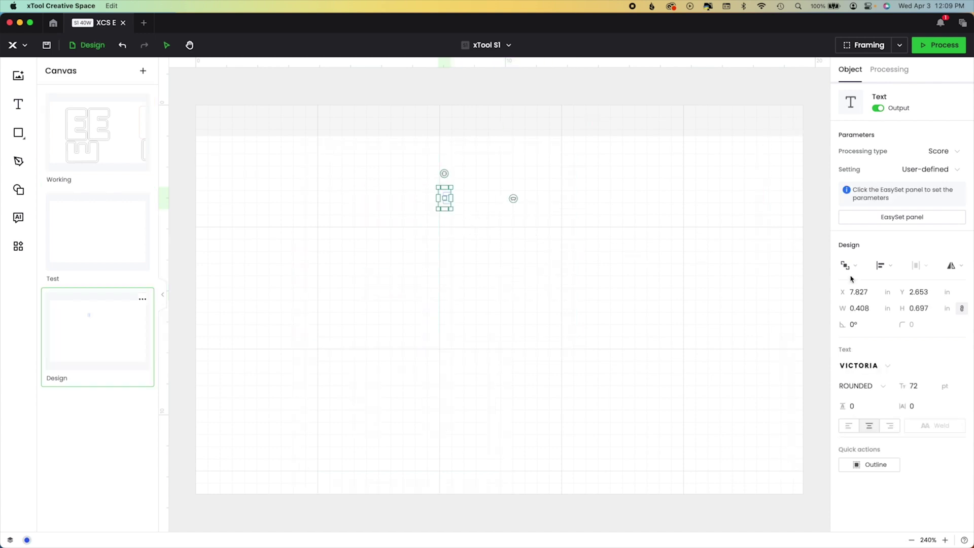
{"action": "double_click", "coordinate": [920, 309]}
Step: Set the text E's height to 6.5 in
{"action": "type", "text": "6.5"}
{"action": "key", "text": "Return"}
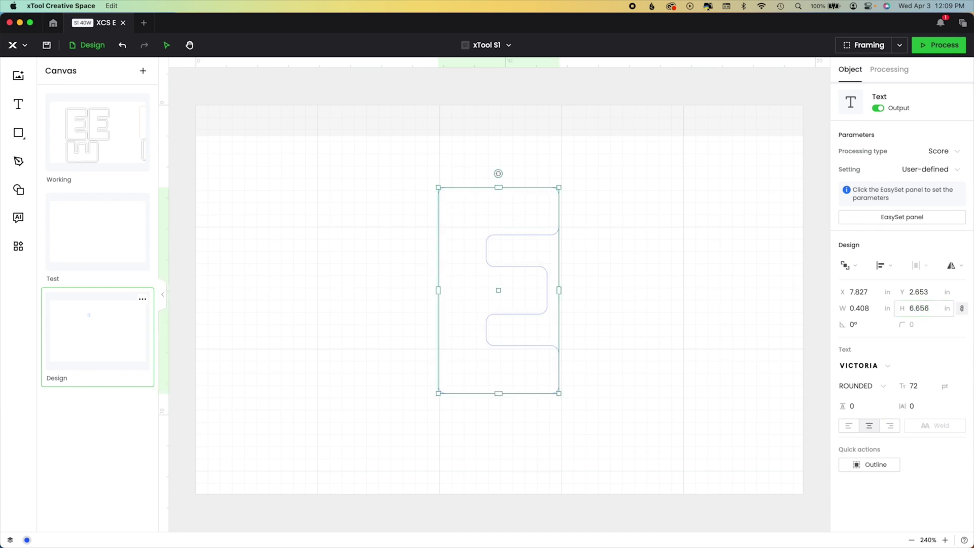
{"action": "left_click", "coordinate": [652, 326]}
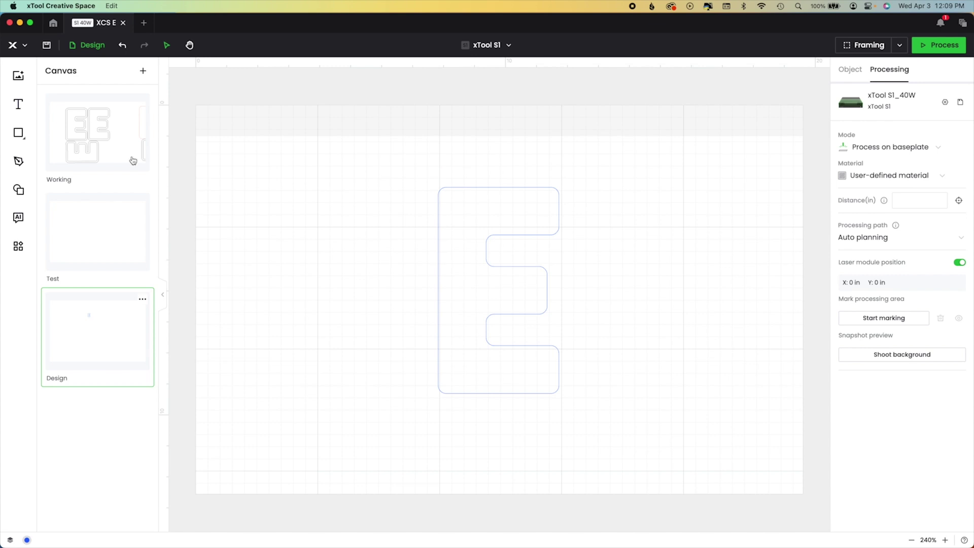
Step: Paste the E outline from the Working canvas onto Design and move it to the left
{"action": "left_click", "coordinate": [117, 147]}
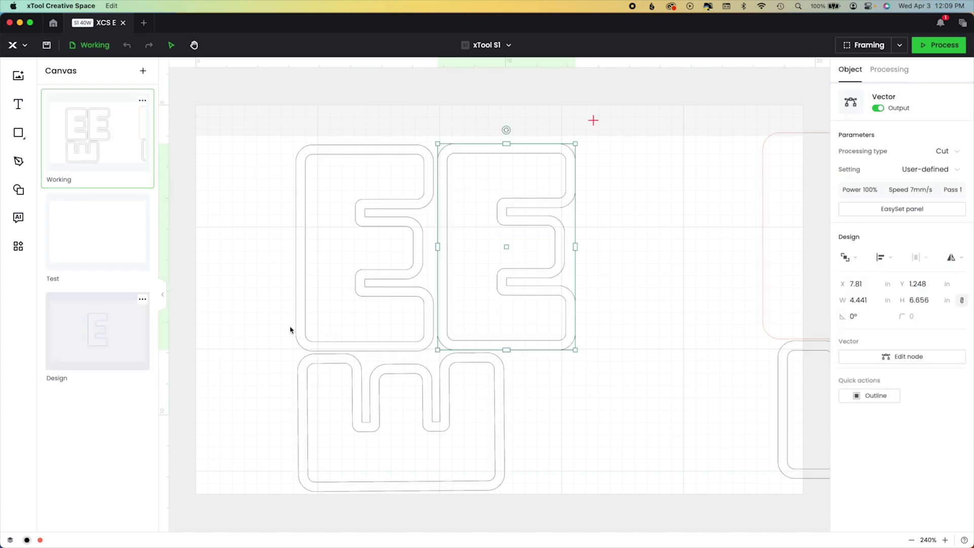
{"action": "left_click", "coordinate": [94, 326]}
{"action": "key", "text": "super+v"}
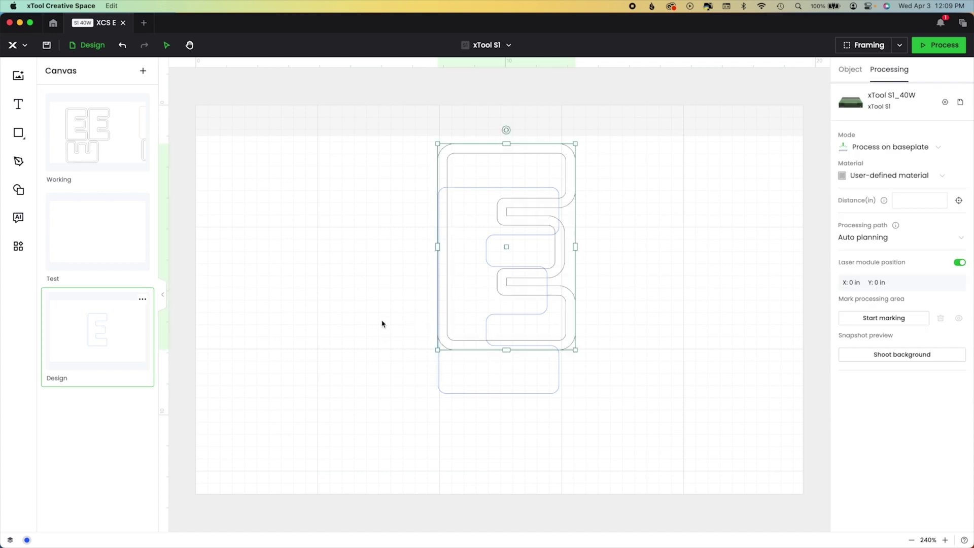
{"action": "left_click_drag", "start_coordinate": [493, 346], "coordinate": [490, 383]}
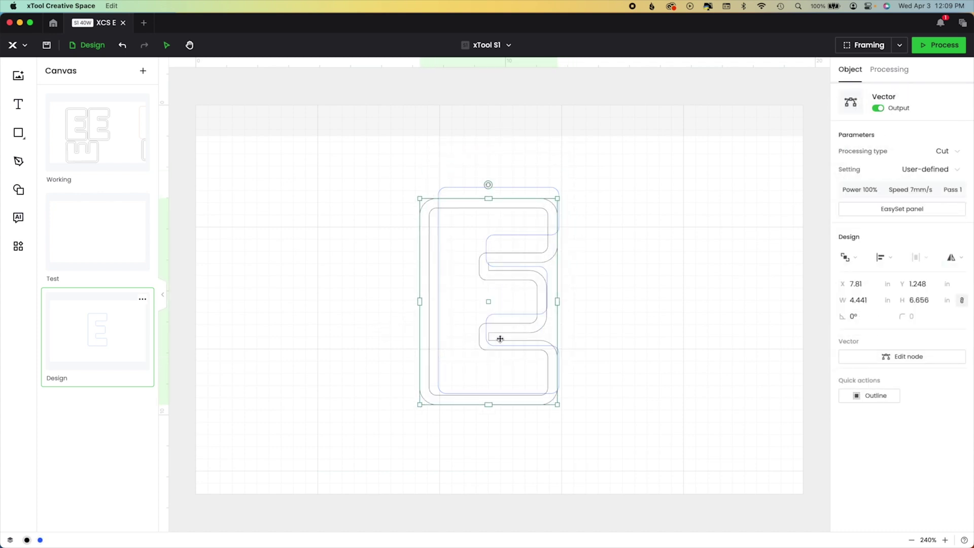
{"action": "left_click_drag", "start_coordinate": [512, 318], "coordinate": [292, 292]}
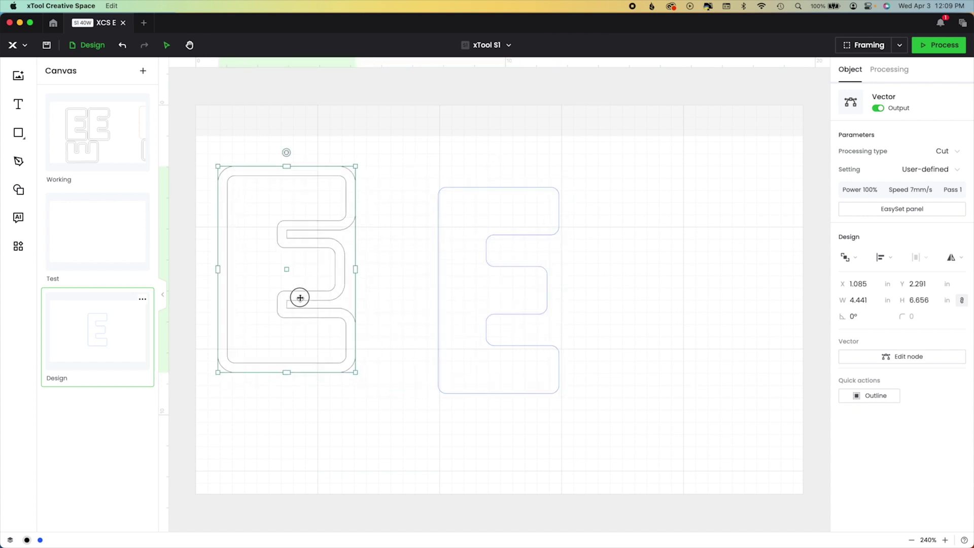
Step: Enlarge the plain text E by dragging its handles, then check the outline E's size
{"action": "left_click", "coordinate": [547, 287]}
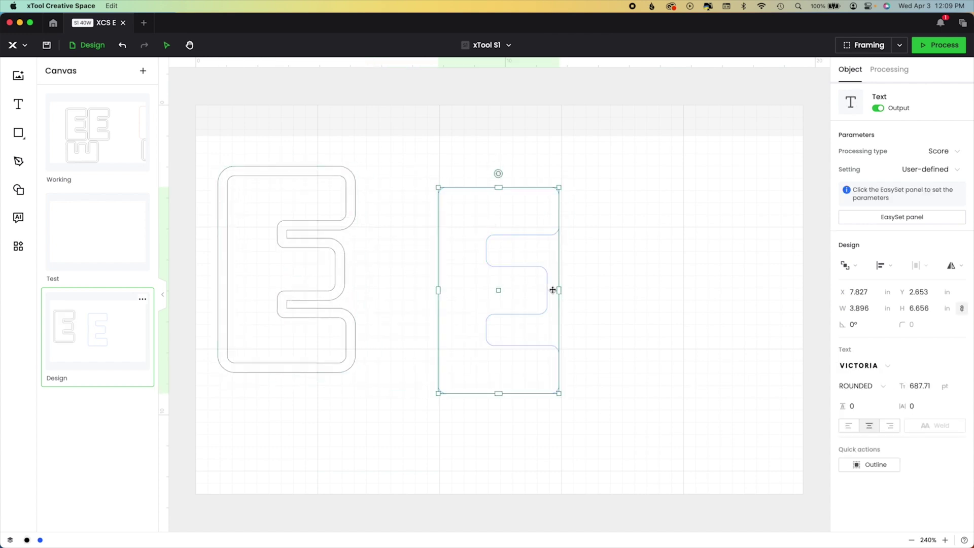
{"action": "left_click_drag", "start_coordinate": [564, 290], "coordinate": [576, 292]}
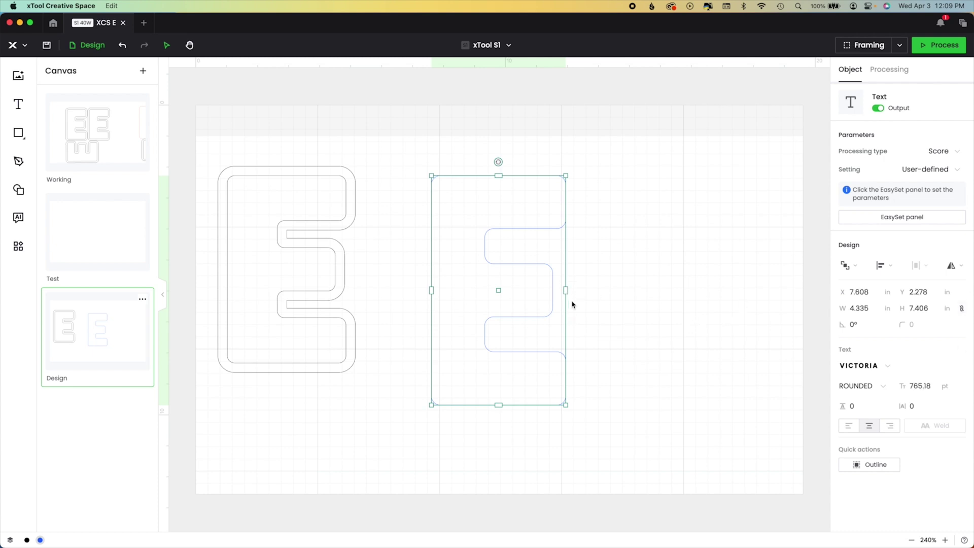
{"action": "left_click_drag", "start_coordinate": [562, 290], "coordinate": [574, 291]}
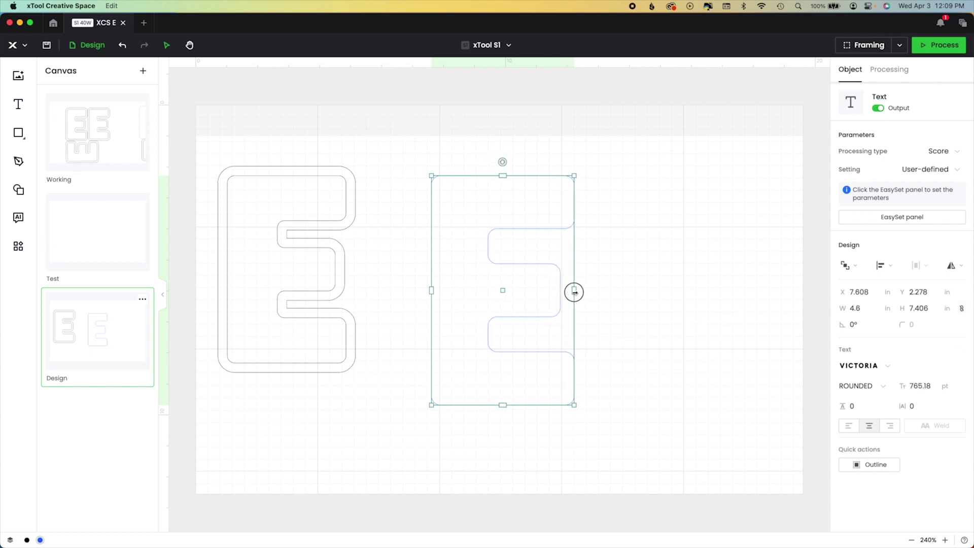
{"action": "left_click", "coordinate": [313, 293]}
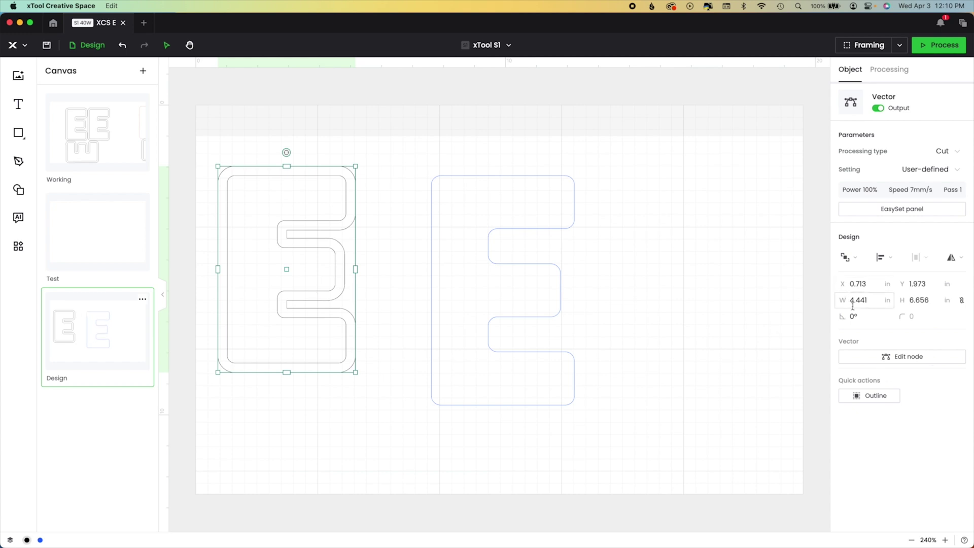
{"action": "left_click", "coordinate": [541, 311]}
Step: Undo the extra widening, set the plain E to 6.656 in tall, and place it beside the outline E
{"action": "key", "text": "super+z"}
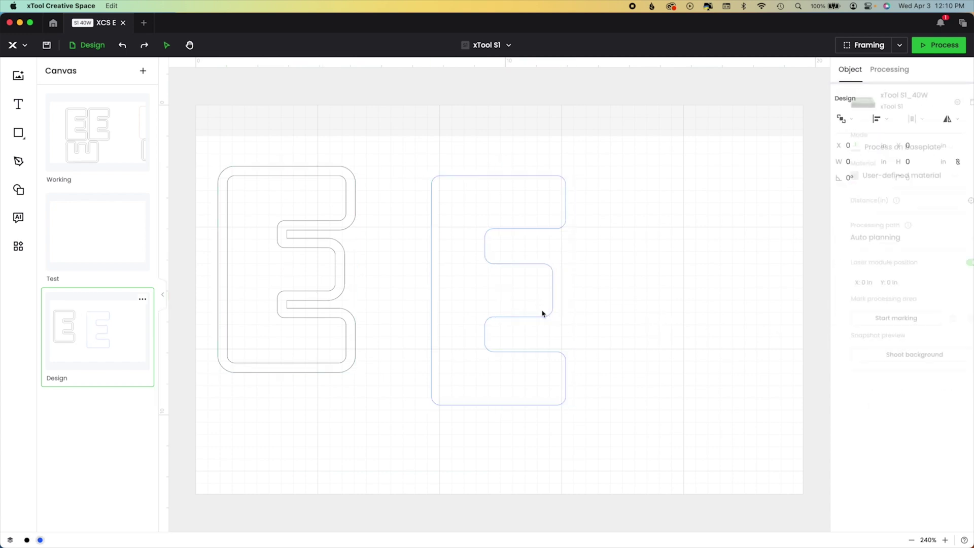
{"action": "left_click", "coordinate": [542, 313]}
{"action": "left_click", "coordinate": [923, 309]}
{"action": "type", "text": "6"}
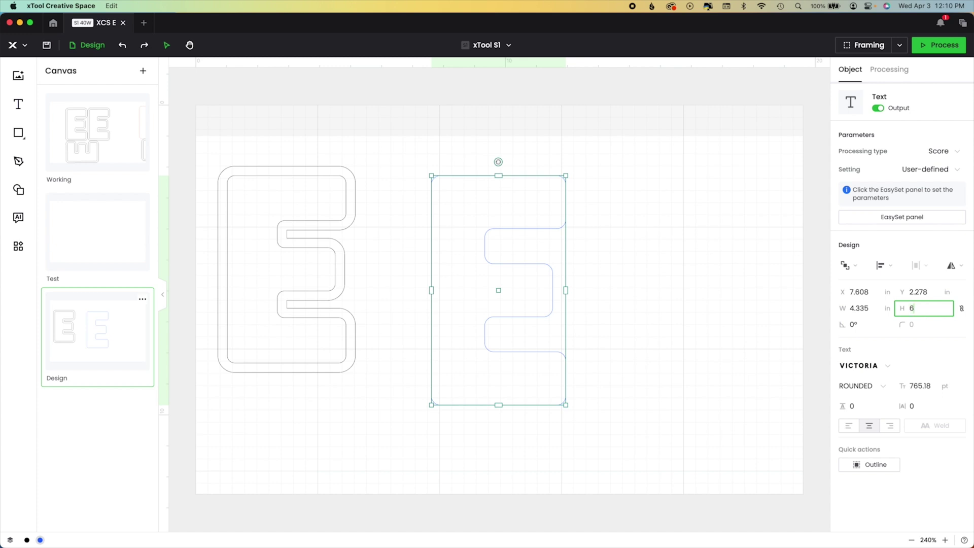
{"action": "type", "text": ".656"}
{"action": "key", "text": "Return"}
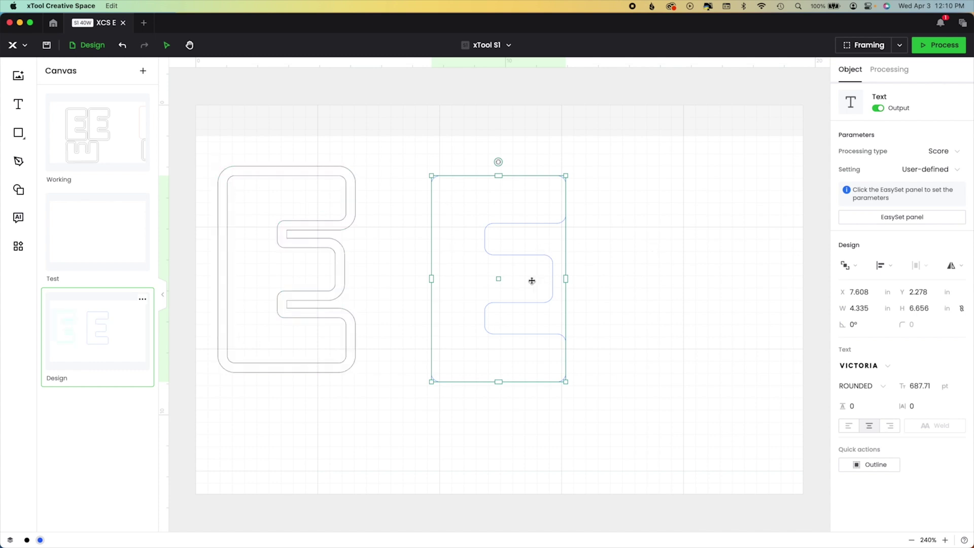
{"action": "left_click_drag", "start_coordinate": [532, 280], "coordinate": [470, 273]}
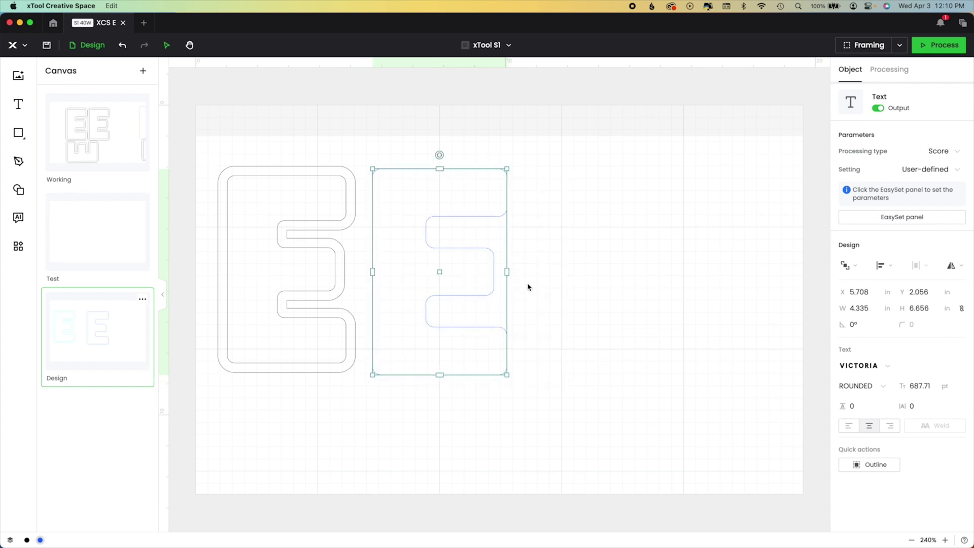
{"action": "left_click_drag", "start_coordinate": [485, 284], "coordinate": [798, 235]}
{"action": "left_click", "coordinate": [432, 271]}
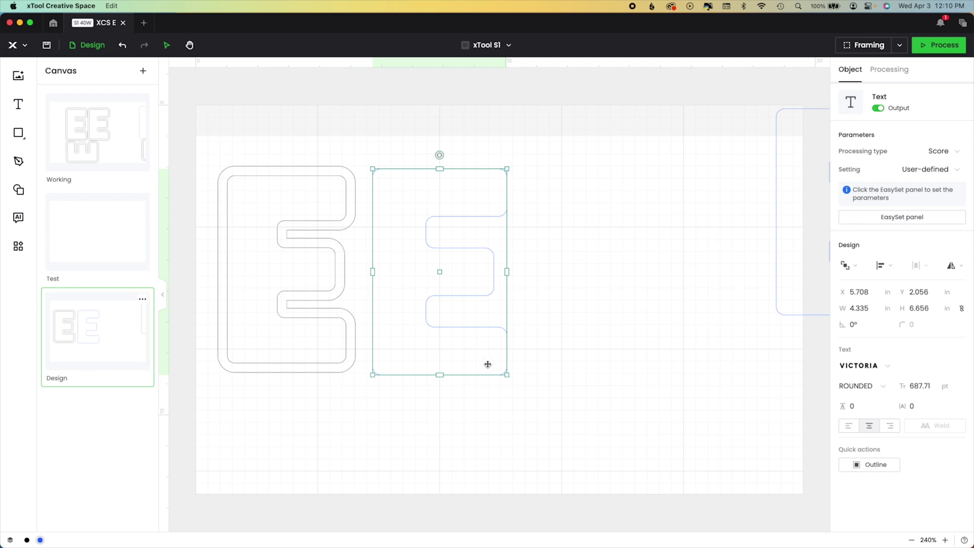
Step: Create a 0.32 in offset outline around the text E with the bitmap inner outline off
{"action": "left_click", "coordinate": [882, 466]}
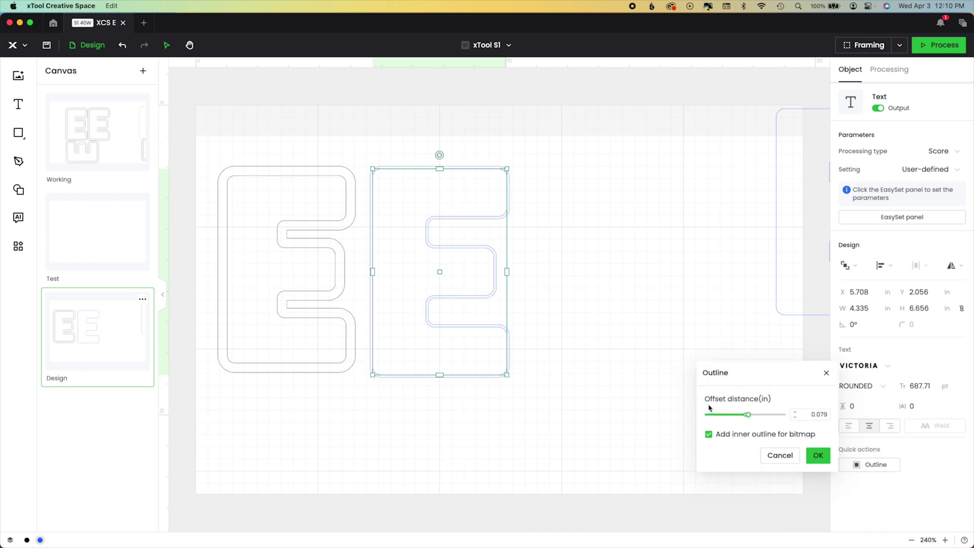
{"action": "left_click", "coordinate": [708, 435]}
{"action": "left_click_drag", "start_coordinate": [747, 415], "coordinate": [758, 418]}
{"action": "left_click", "coordinate": [758, 419]}
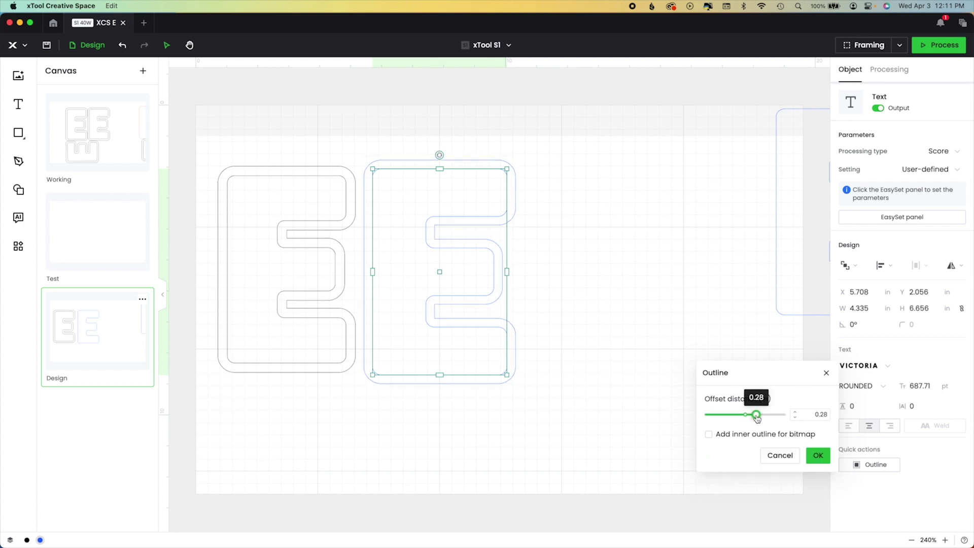
{"action": "left_click", "coordinate": [757, 419]}
{"action": "left_click", "coordinate": [757, 419]}
{"action": "left_click", "coordinate": [758, 417]}
{"action": "left_click_drag", "start_coordinate": [758, 417], "coordinate": [759, 416]}
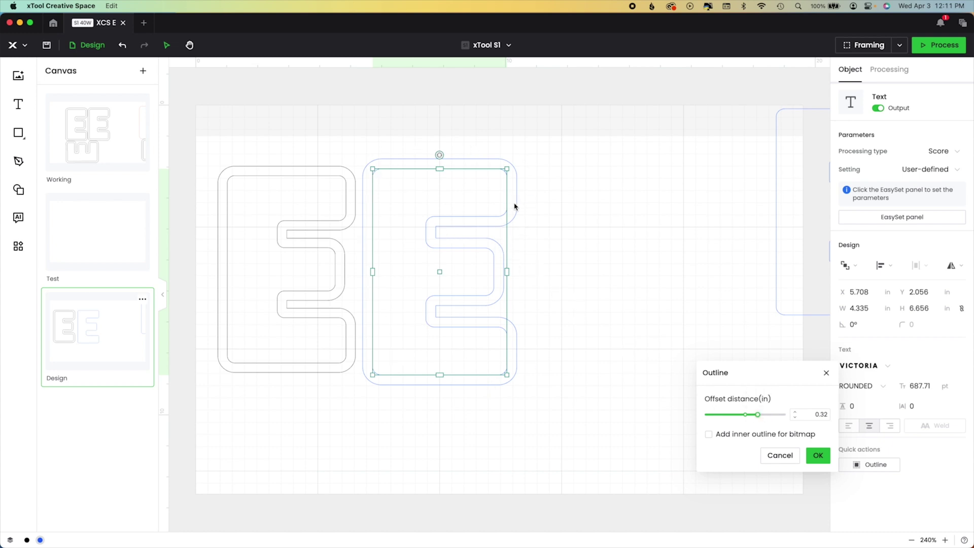
{"action": "left_click", "coordinate": [817, 454]}
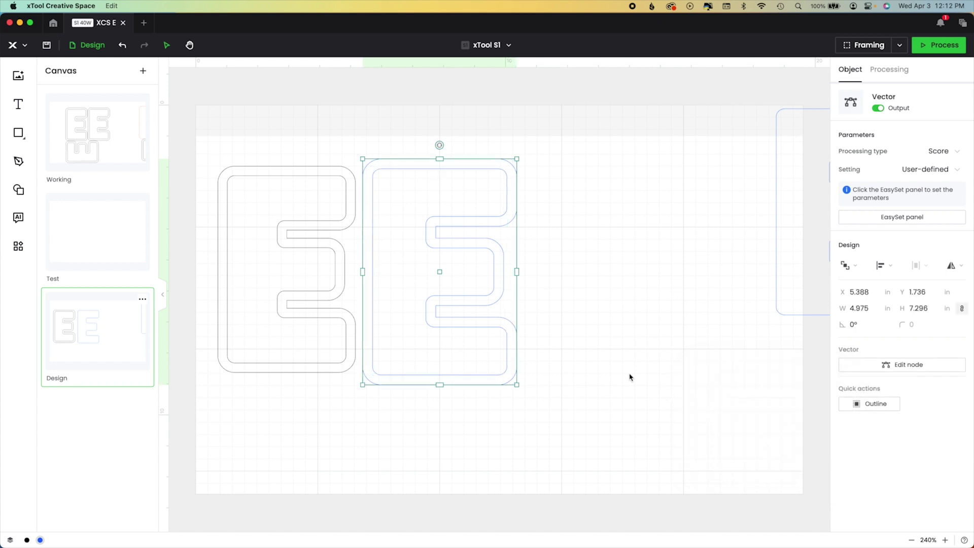
Step: Put the far-right E on the yellow layer and the left outline E on purple
{"action": "left_click", "coordinate": [9, 539]}
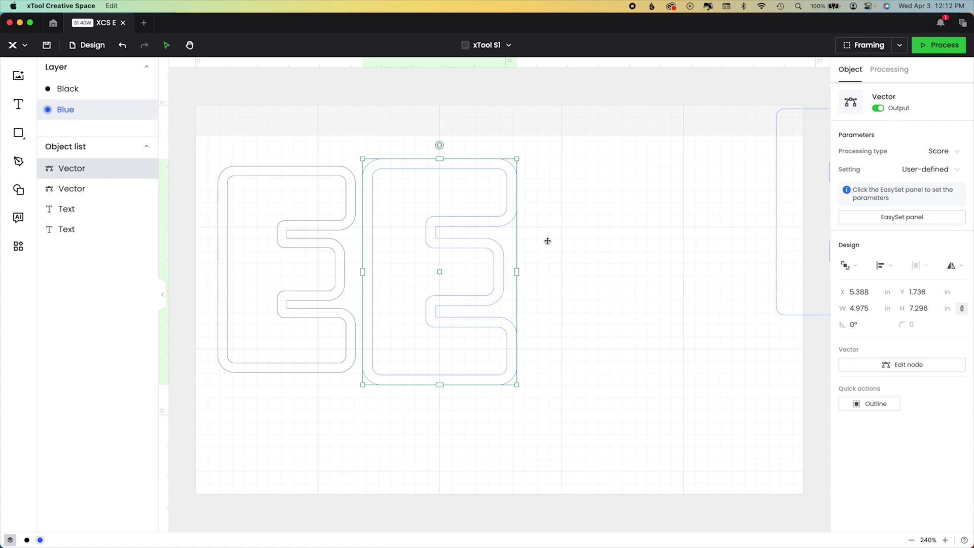
{"action": "right_click", "coordinate": [779, 208]}
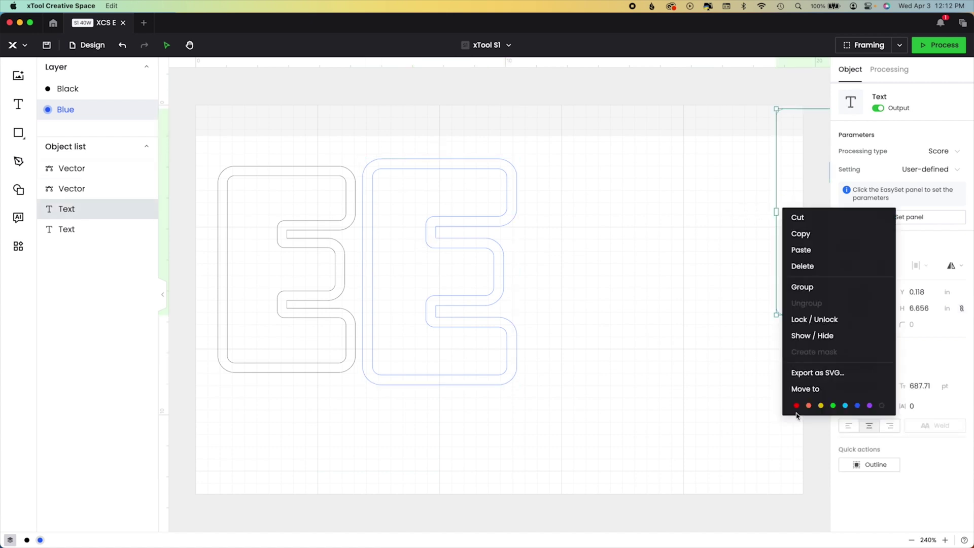
{"action": "left_click", "coordinate": [820, 405]}
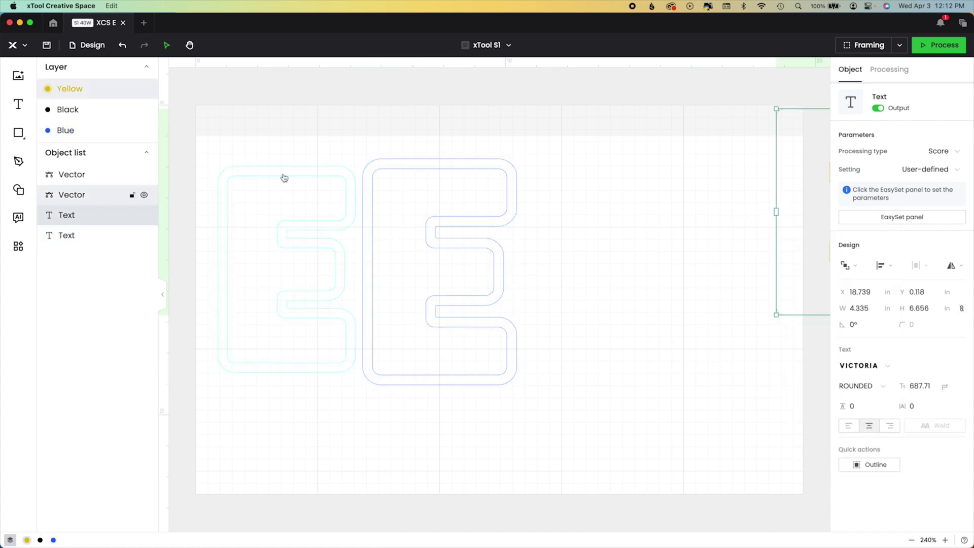
{"action": "right_click", "coordinate": [279, 170]}
{"action": "left_click", "coordinate": [366, 368]}
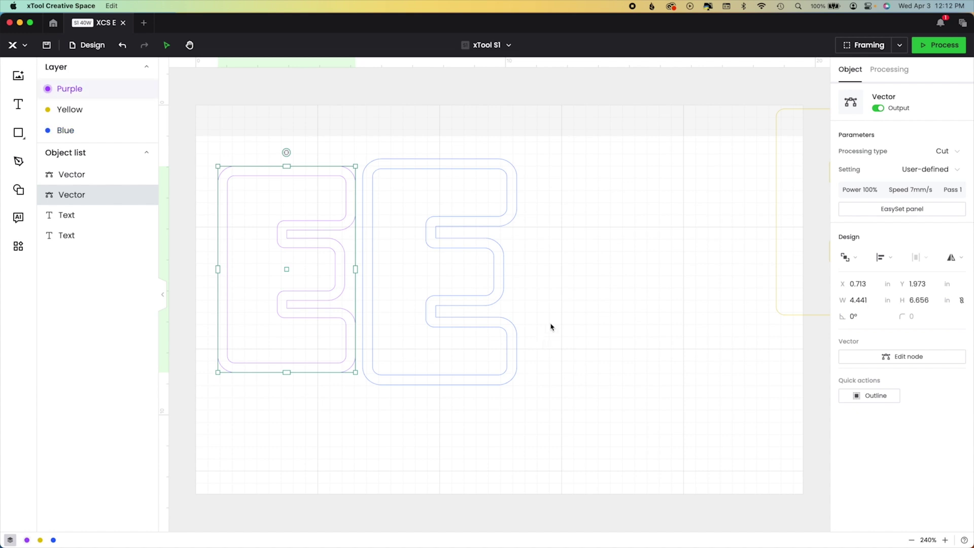
Step: Scale the middle E's outline and text together to 6.656 in tall and lower it level with the left E
{"action": "left_click", "coordinate": [90, 134]}
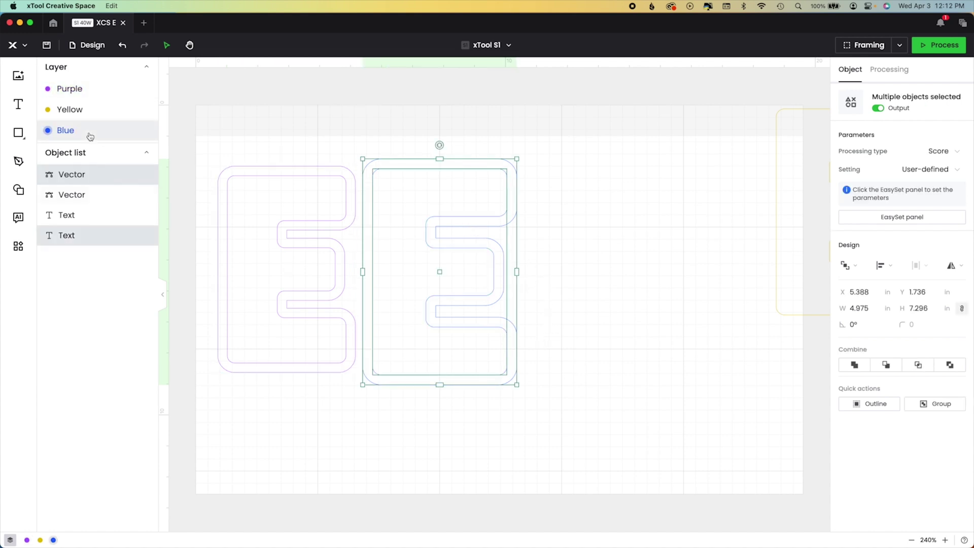
{"action": "left_click", "coordinate": [553, 213]}
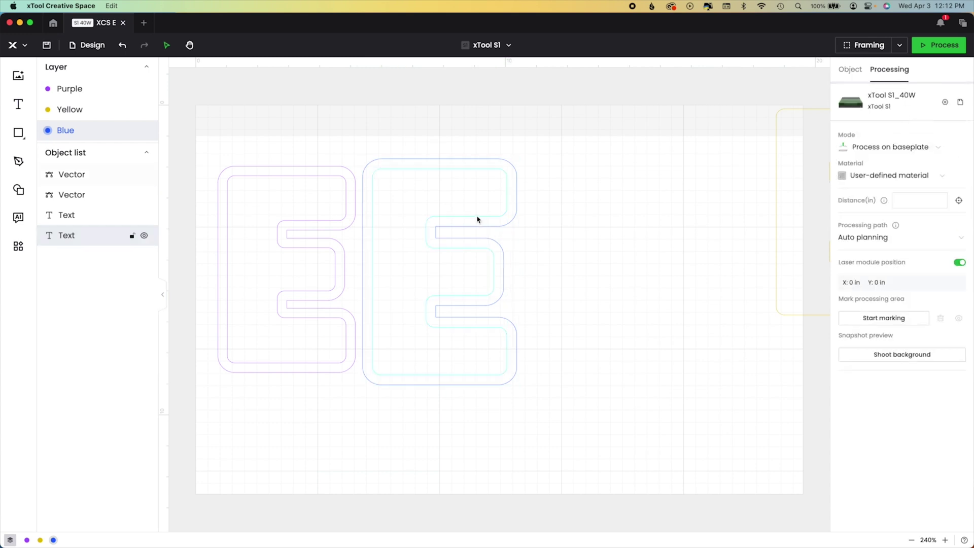
{"action": "left_click", "coordinate": [474, 218]}
{"action": "left_click_drag", "start_coordinate": [506, 217], "coordinate": [670, 237]}
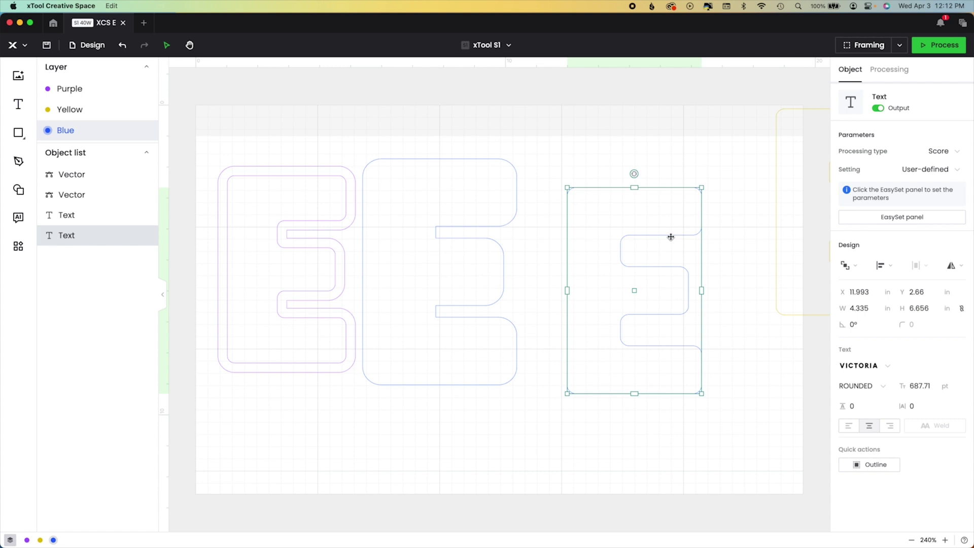
{"action": "key", "text": "super+z"}
{"action": "left_click", "coordinate": [563, 241]}
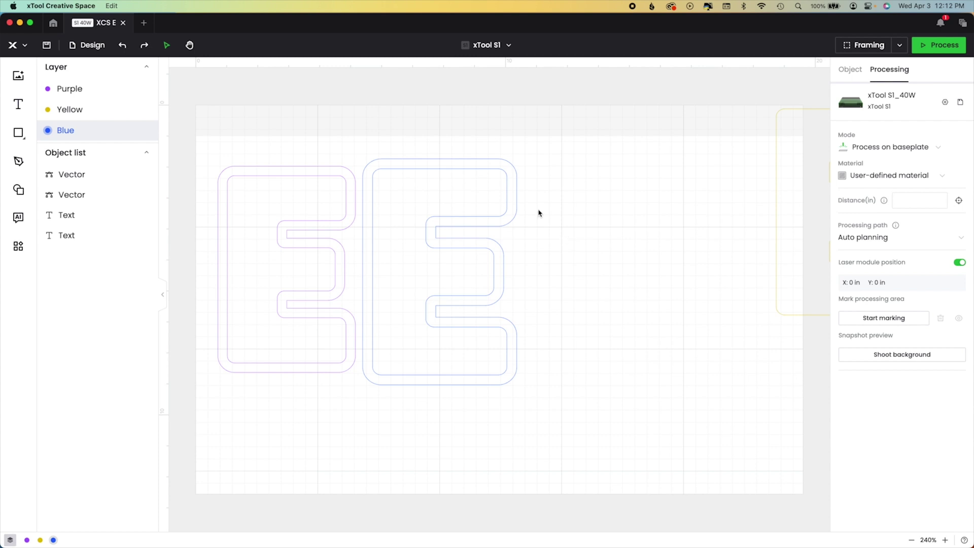
{"action": "left_click_drag", "start_coordinate": [464, 137], "coordinate": [533, 276]}
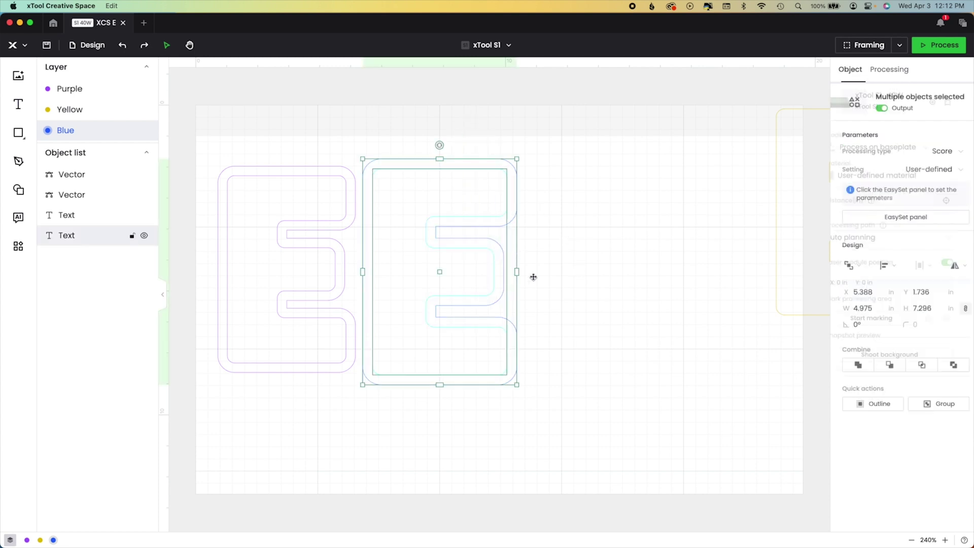
{"action": "left_click", "coordinate": [914, 306]}
{"action": "type", "text": "6."}
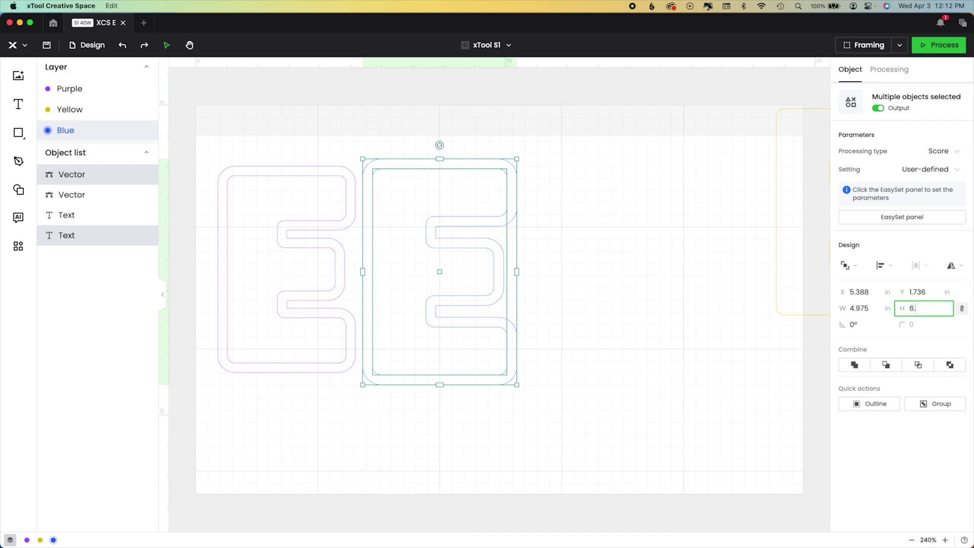
{"action": "type", "text": "656"}
{"action": "key", "text": "Return"}
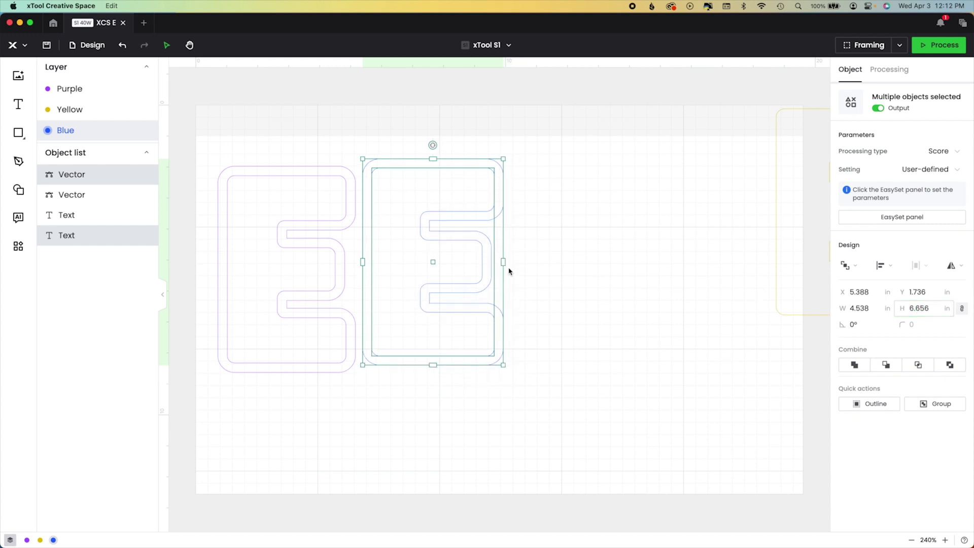
{"action": "left_click_drag", "start_coordinate": [467, 264], "coordinate": [469, 275]}
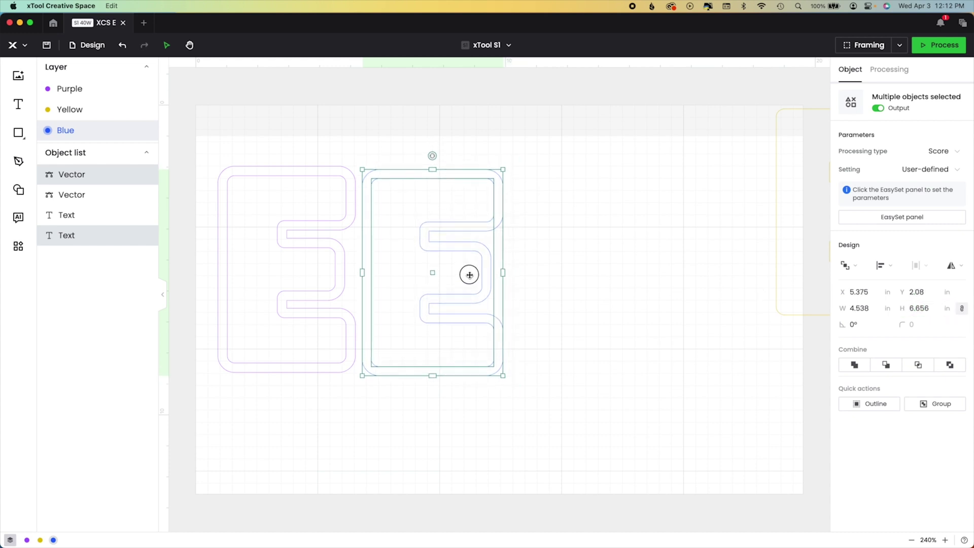
Step: Shift the left E toward the top-left and drag a copy of the middle E's outlines to the right
{"action": "left_click", "coordinate": [576, 285]}
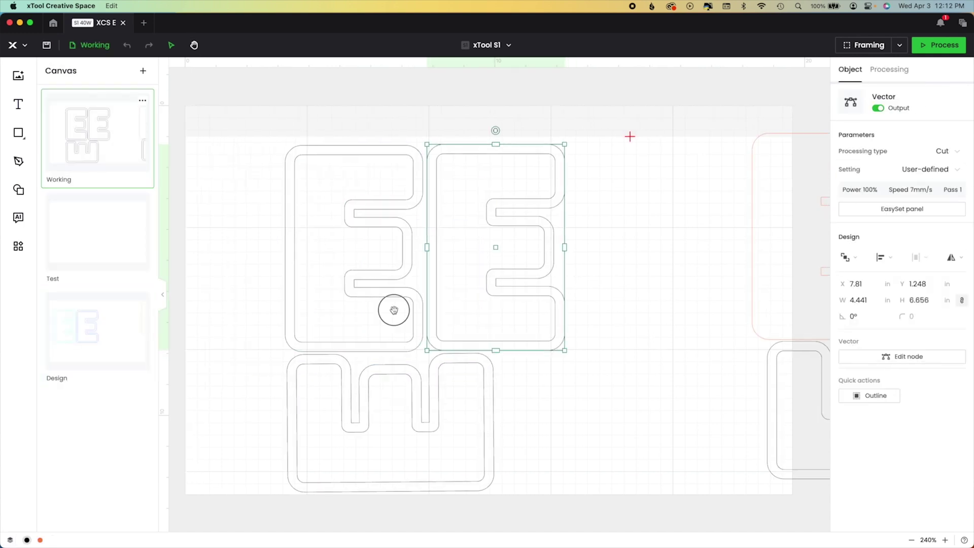
{"action": "scroll", "coordinate": [394, 310], "scroll_direction": "right", "scroll_amount": 3}
{"action": "scroll", "coordinate": [495, 267], "scroll_direction": "right", "scroll_amount": 1}
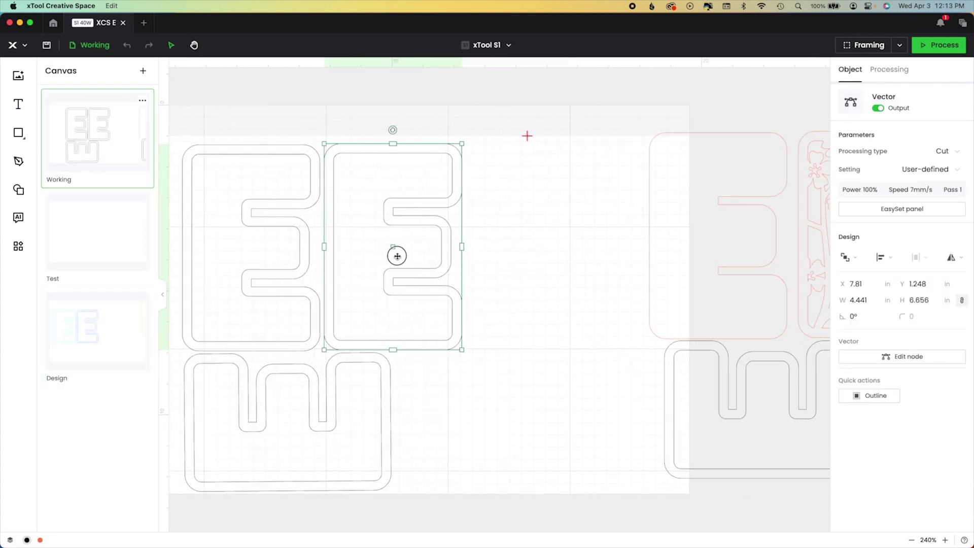
{"action": "scroll", "coordinate": [582, 265], "scroll_direction": "right", "scroll_amount": 6}
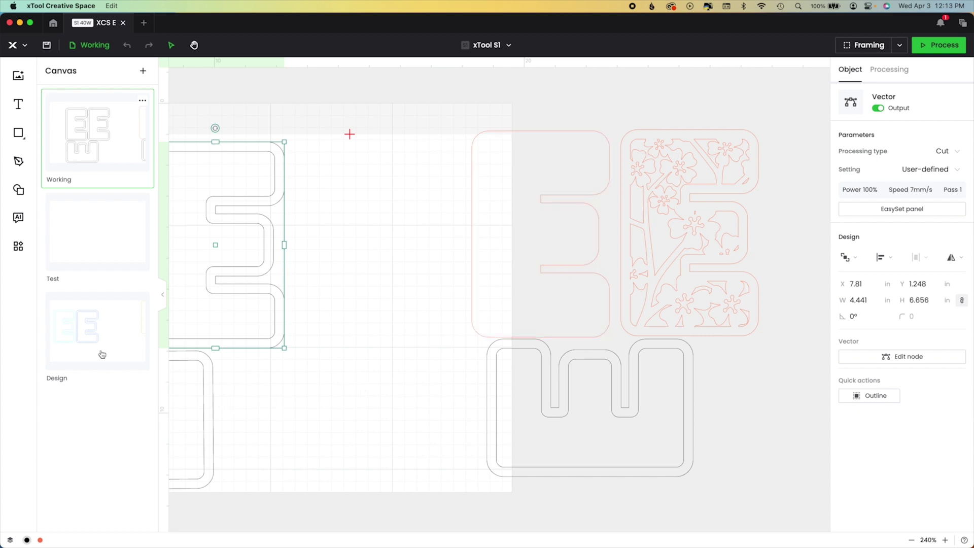
{"action": "left_click", "coordinate": [151, 367]}
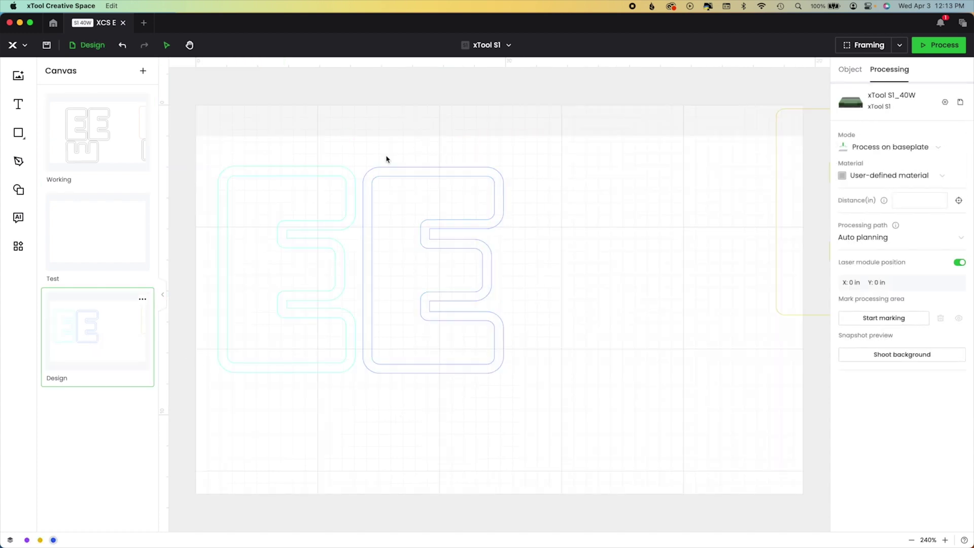
{"action": "left_click_drag", "start_coordinate": [265, 174], "coordinate": [202, 86]}
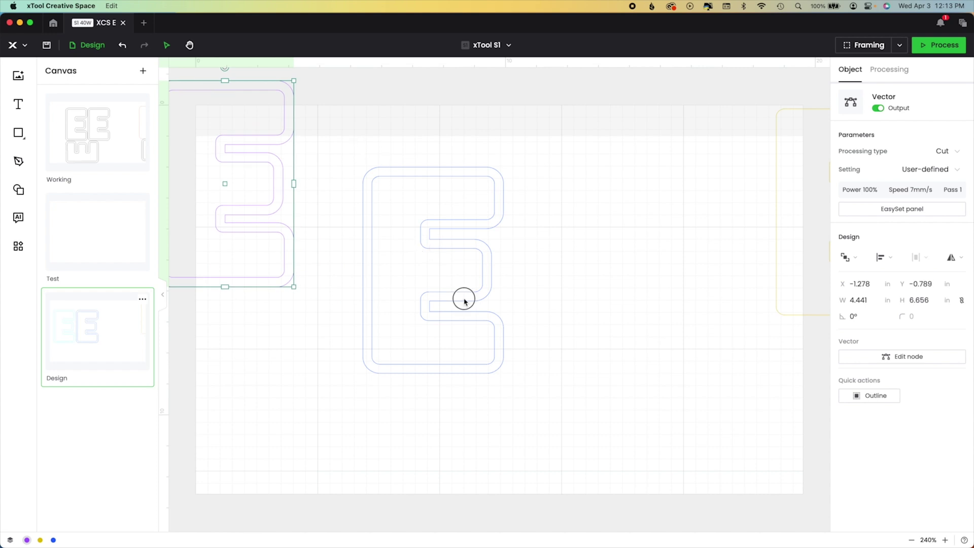
{"action": "left_click", "coordinate": [502, 400]}
{"action": "left_click_drag", "start_coordinate": [356, 143], "coordinate": [399, 203]}
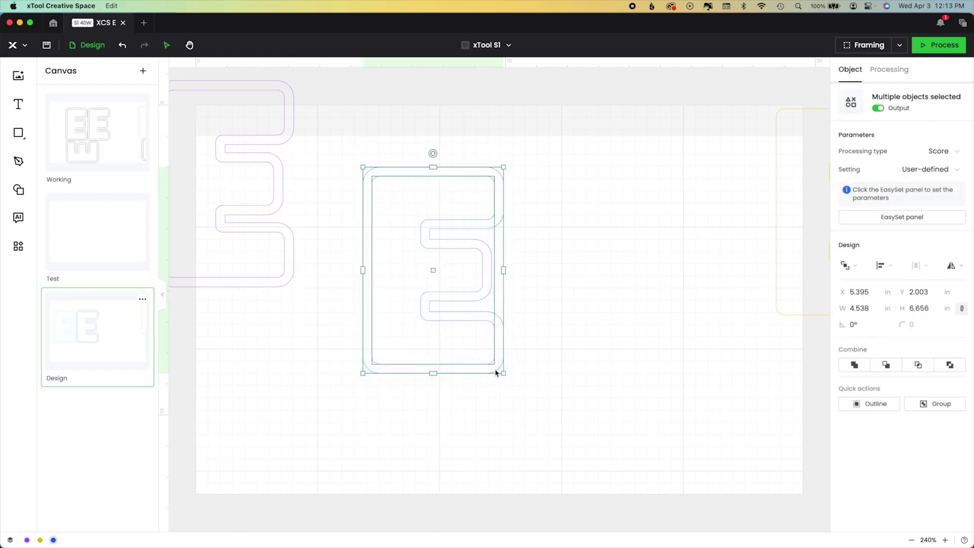
{"action": "left_click_drag", "start_coordinate": [448, 265], "coordinate": [662, 265]}
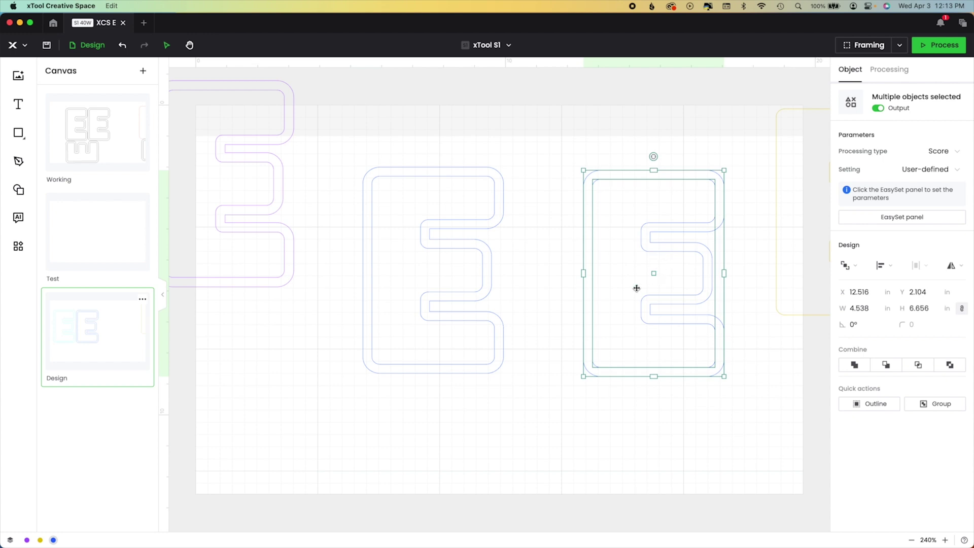
Step: Unite the right E's outlines, then unite the middle E into one 4.538 × 6.656 in shape
{"action": "left_click", "coordinate": [847, 364]}
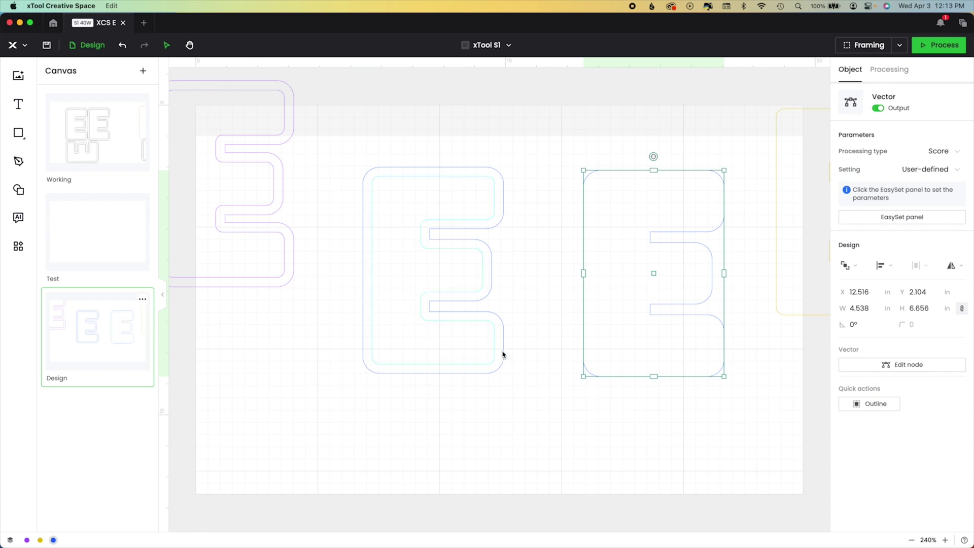
{"action": "left_click_drag", "start_coordinate": [503, 354], "coordinate": [559, 380]}
{"action": "key", "text": "super+z"}
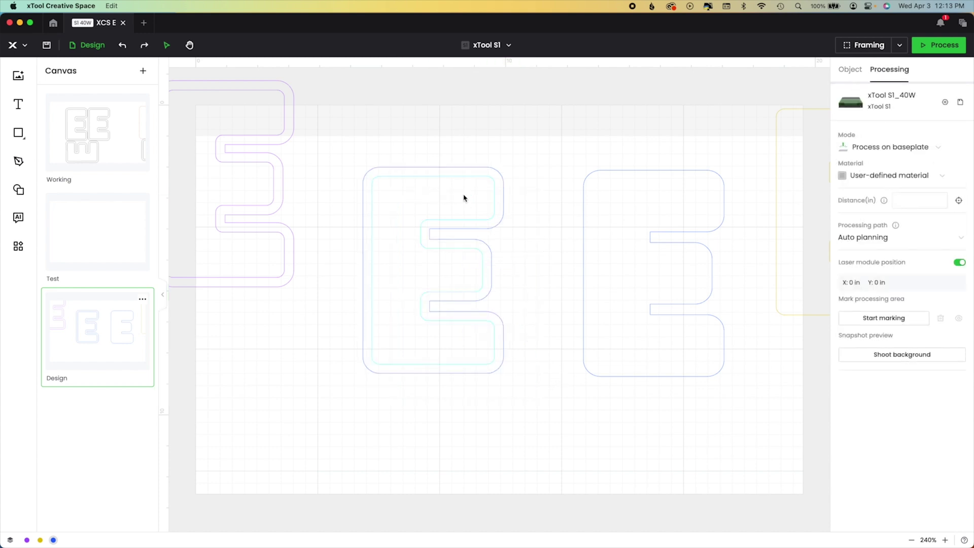
{"action": "left_click_drag", "start_coordinate": [352, 144], "coordinate": [506, 365]}
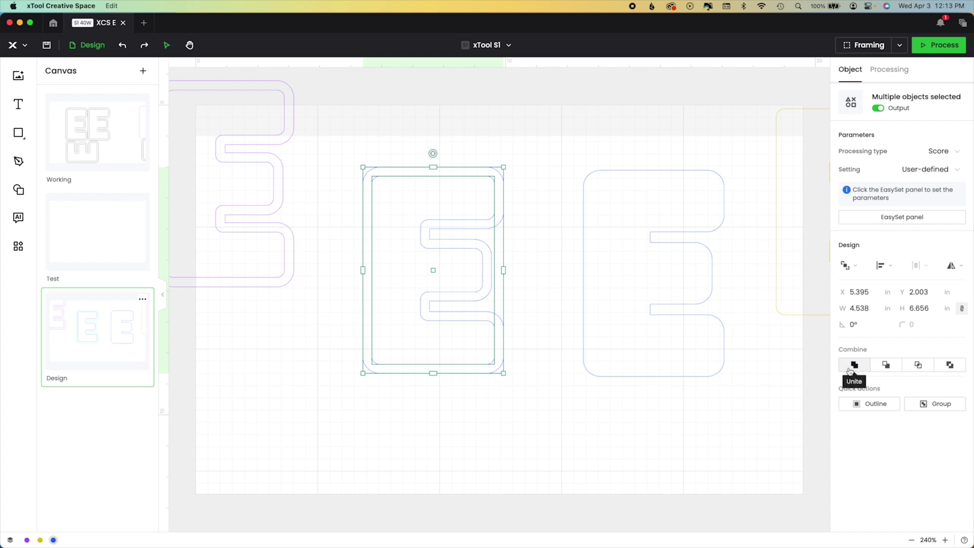
{"action": "left_click", "coordinate": [856, 364]}
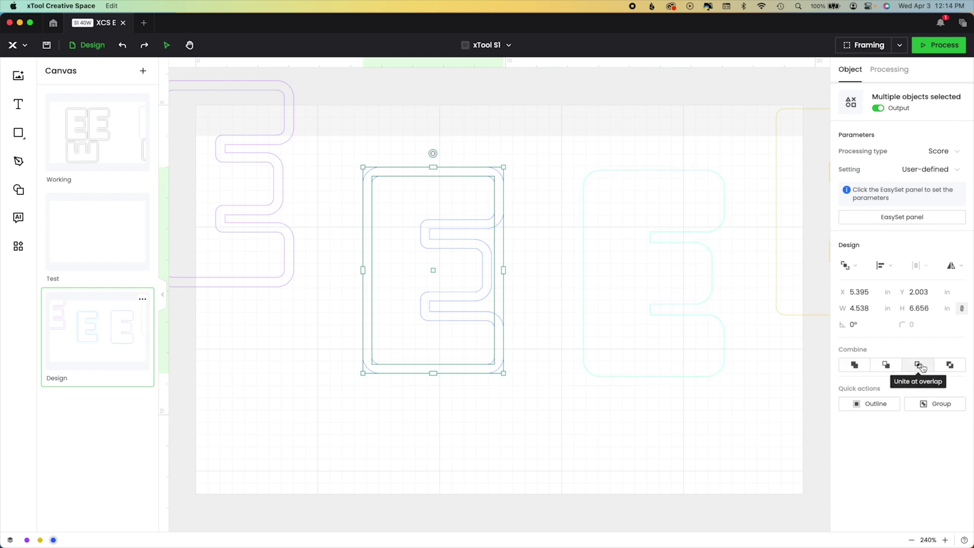
{"action": "left_click", "coordinate": [957, 369]}
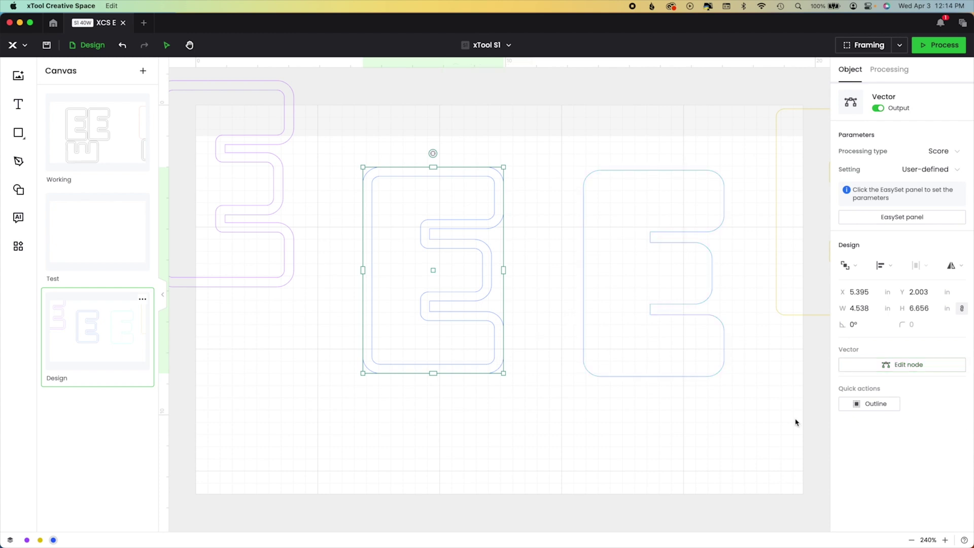
Step: Move the merged E over the right E, set it to Engrave, and nudge it into place
{"action": "left_click_drag", "start_coordinate": [362, 299], "coordinate": [543, 309]}
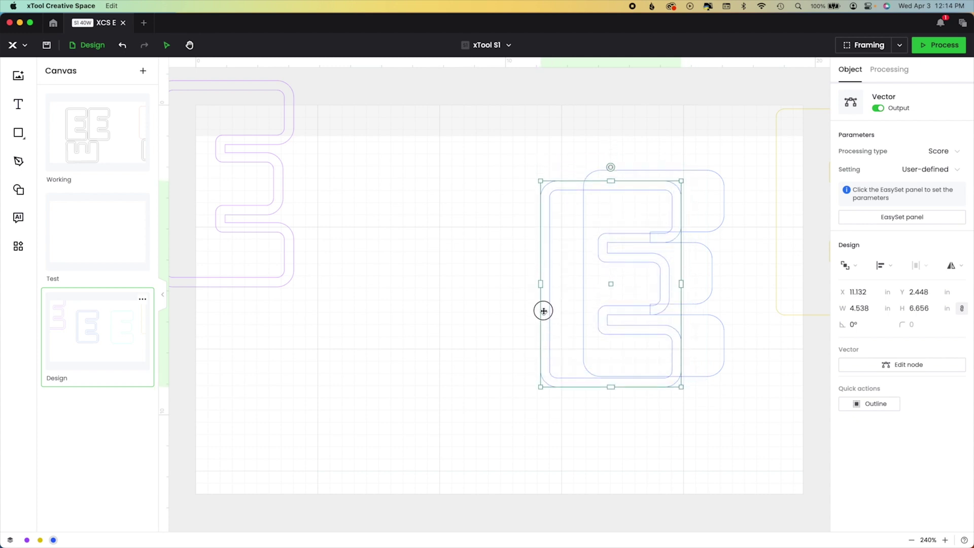
{"action": "left_click", "coordinate": [936, 151]}
{"action": "left_click", "coordinate": [921, 188]}
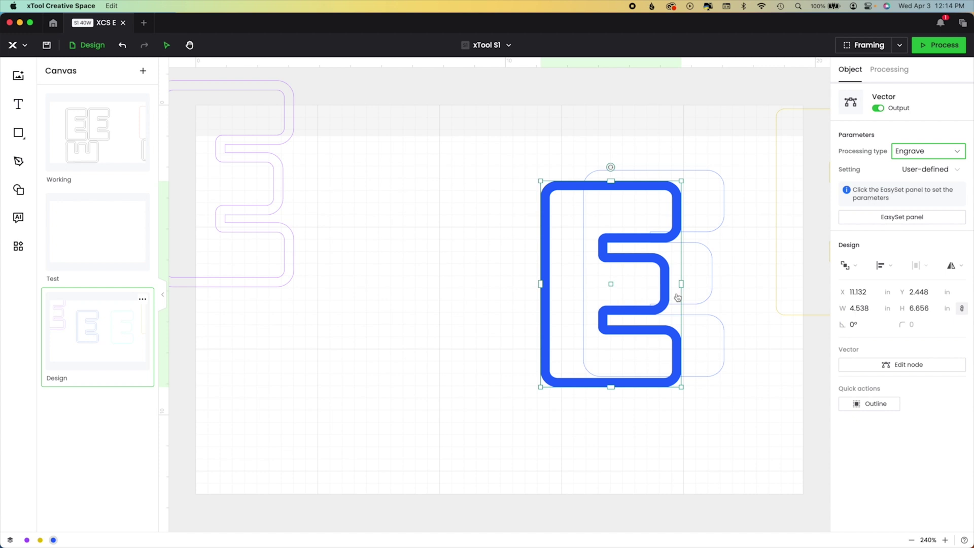
{"action": "left_click", "coordinate": [702, 210]}
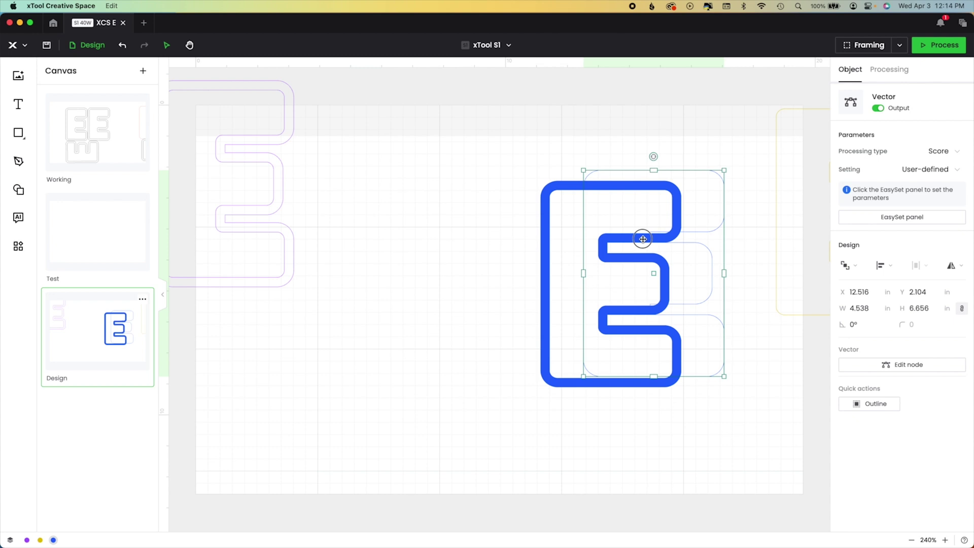
{"action": "left_click", "coordinate": [545, 211]}
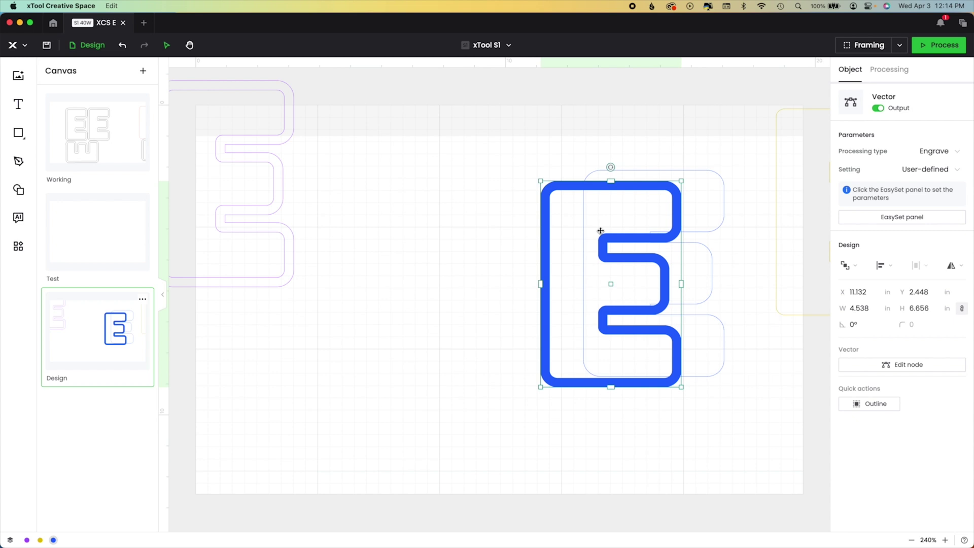
{"action": "left_click_drag", "start_coordinate": [551, 222], "coordinate": [398, 198]}
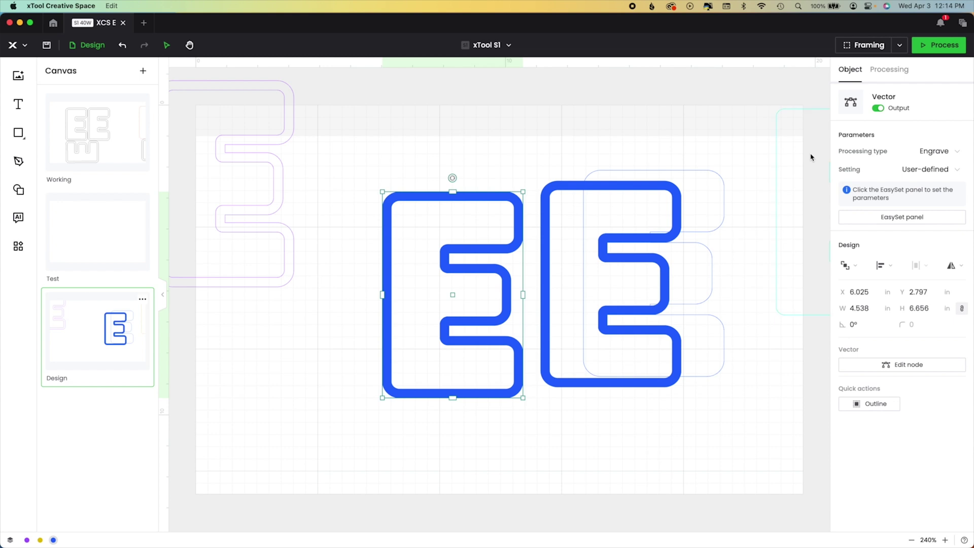
Step: Move the text object off the canvas, the outlined E to the top right, and the blue E over it
{"action": "left_click", "coordinate": [780, 160]}
{"action": "left_click_drag", "start_coordinate": [780, 160], "coordinate": [840, 128]}
{"action": "left_click", "coordinate": [683, 199]}
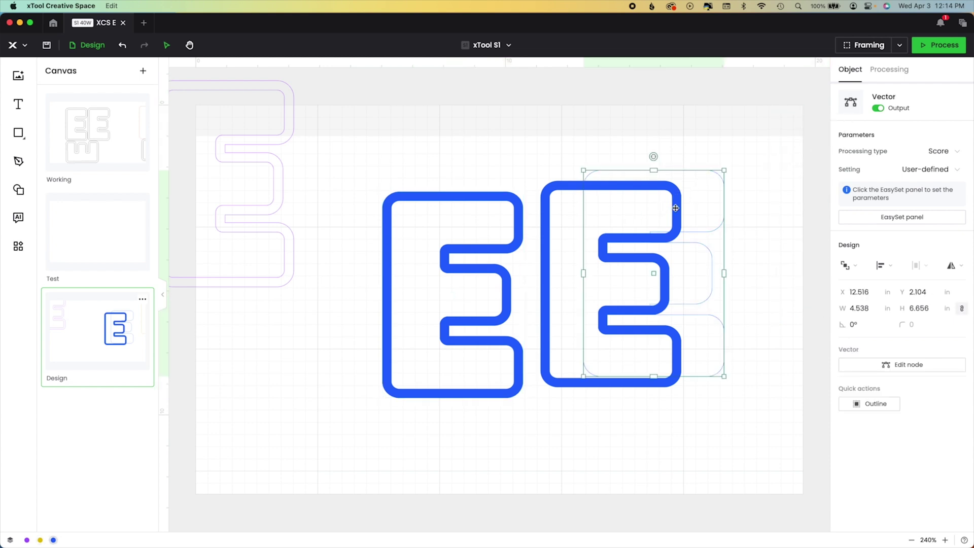
{"action": "left_click_drag", "start_coordinate": [688, 223], "coordinate": [750, 144]}
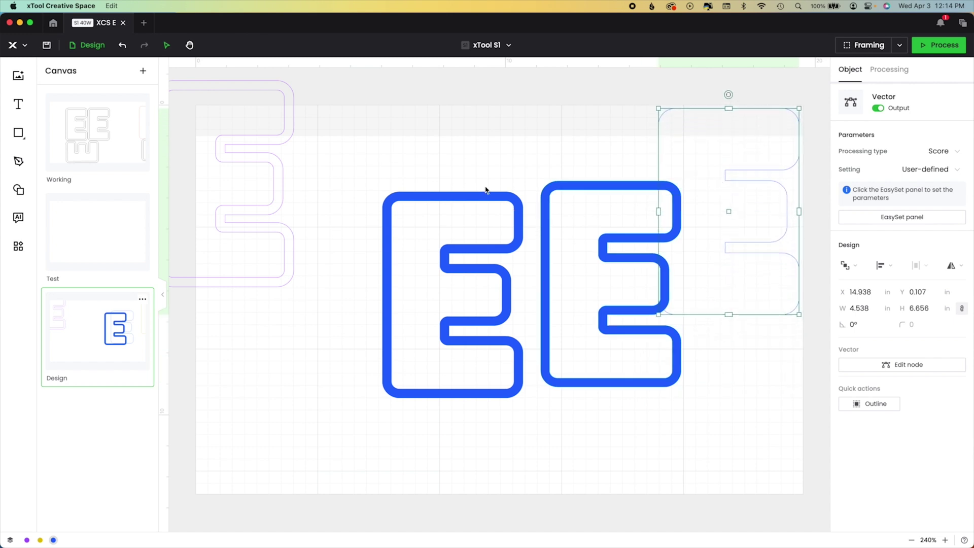
{"action": "left_click_drag", "start_coordinate": [578, 187], "coordinate": [699, 211]}
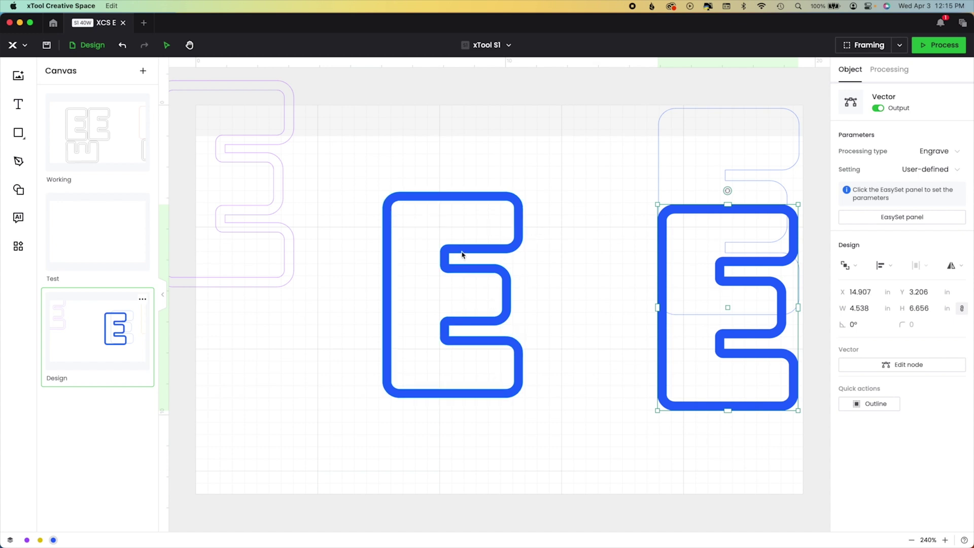
Step: Delete the purple outline E
{"action": "left_click", "coordinate": [366, 156]}
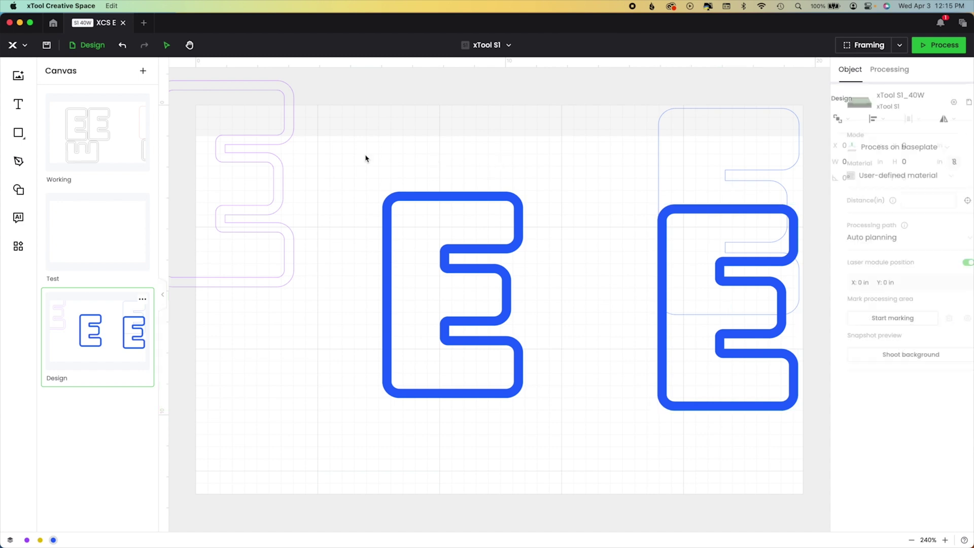
{"action": "left_click", "coordinate": [234, 195]}
{"action": "key", "text": "Delete"}
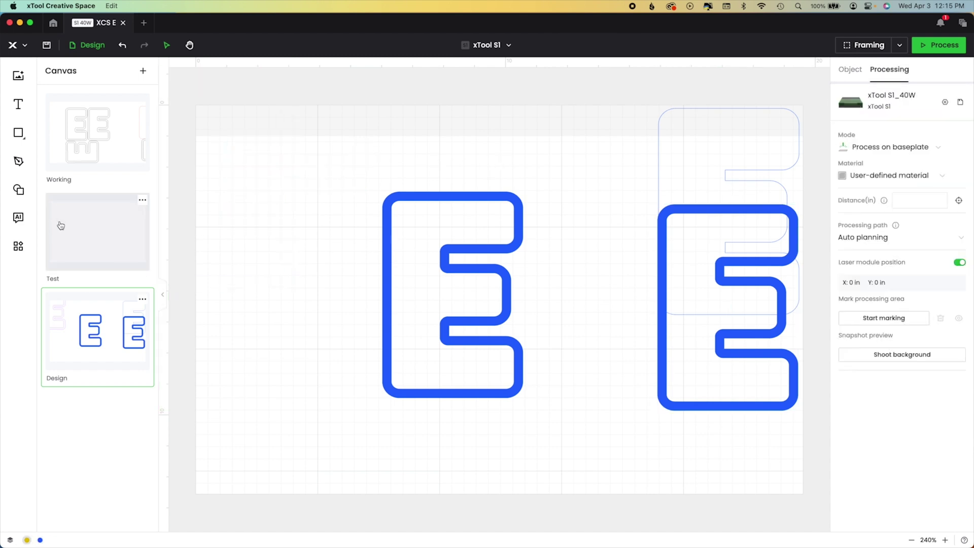
{"action": "left_click", "coordinate": [25, 191]}
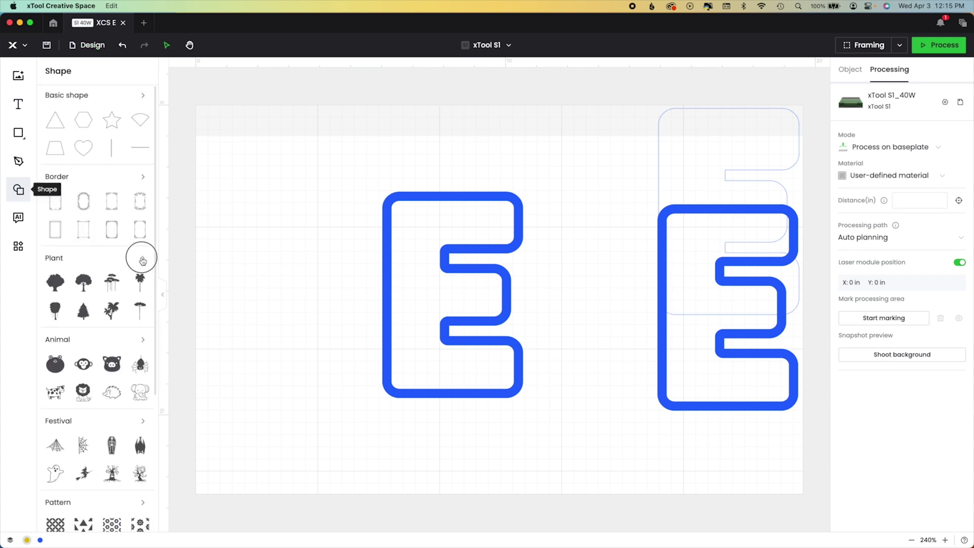
Step: Add a monstera leaf from the Plant shapes, enlarge it, and place it on the left E's top-left corner
{"action": "left_click", "coordinate": [143, 260]}
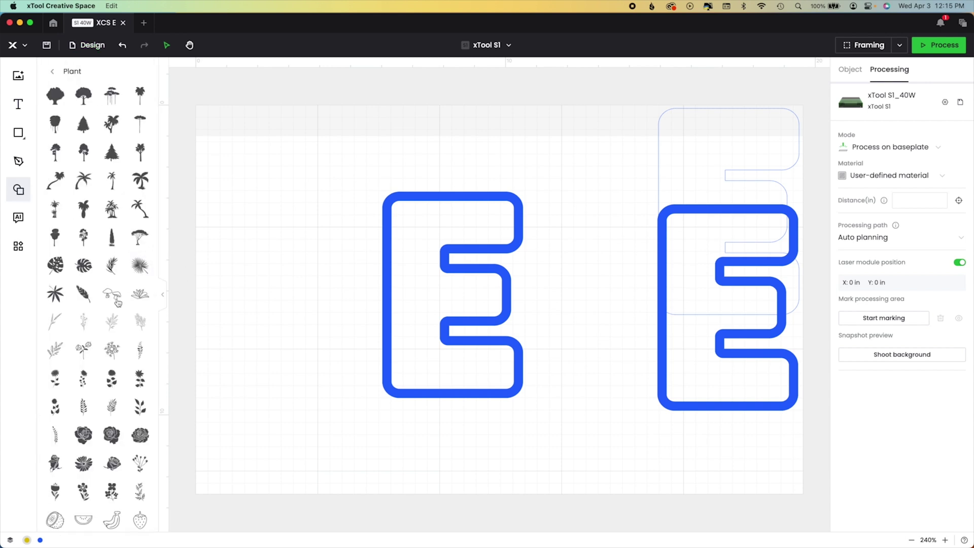
{"action": "scroll", "coordinate": [94, 311], "scroll_direction": "down", "scroll_amount": 3}
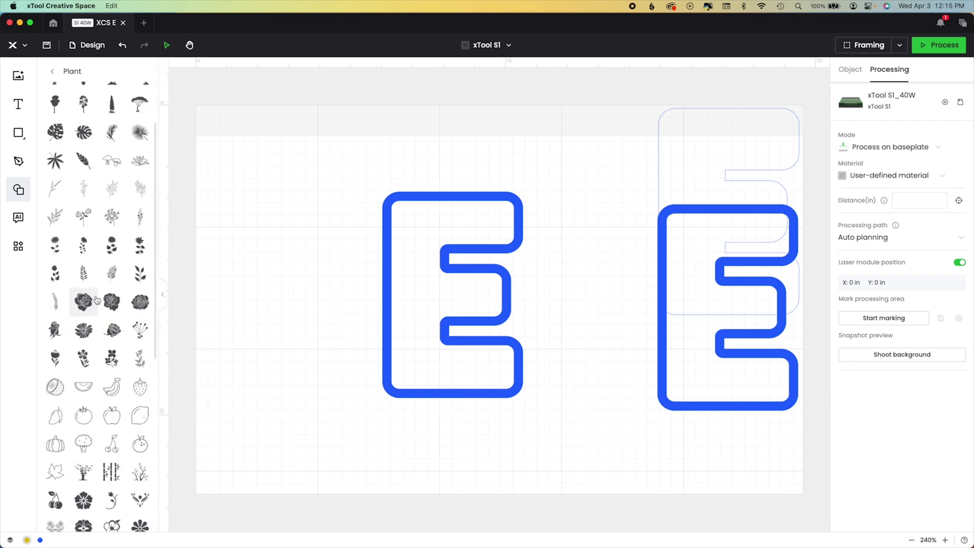
{"action": "scroll", "coordinate": [96, 300], "scroll_direction": "up", "scroll_amount": 1}
{"action": "mouse_move", "coordinate": [98, 278]}
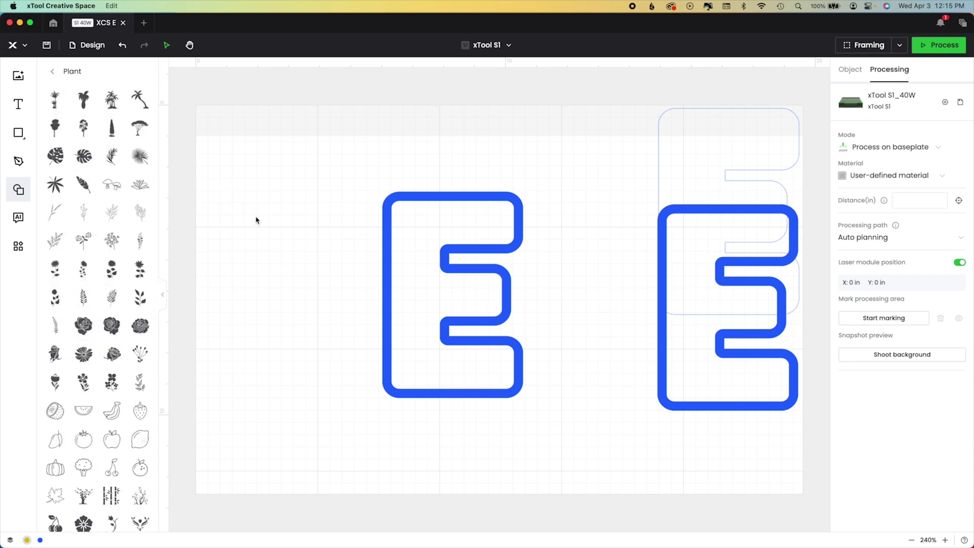
{"action": "left_click", "coordinate": [84, 156]}
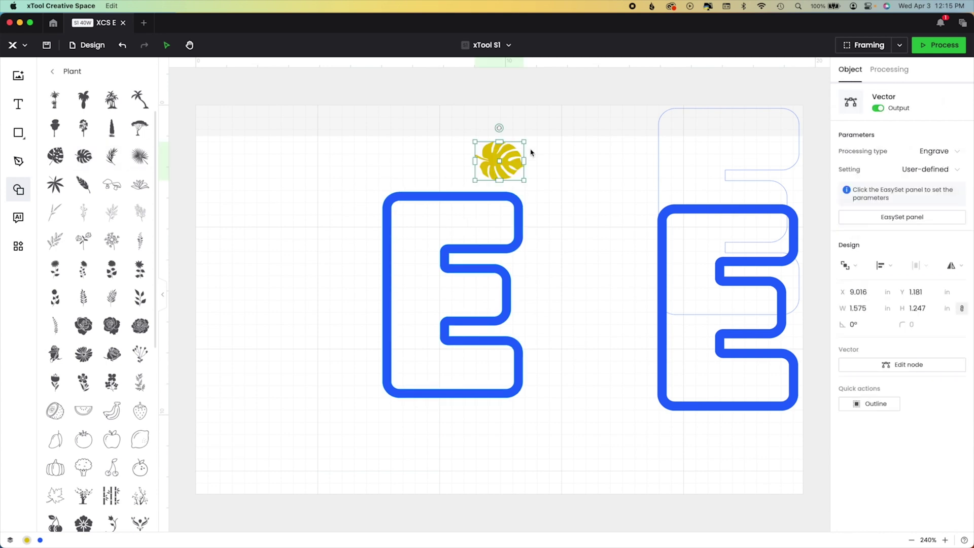
{"action": "left_click_drag", "start_coordinate": [500, 128], "coordinate": [461, 172]}
{"action": "key", "text": "ctrl+z"}
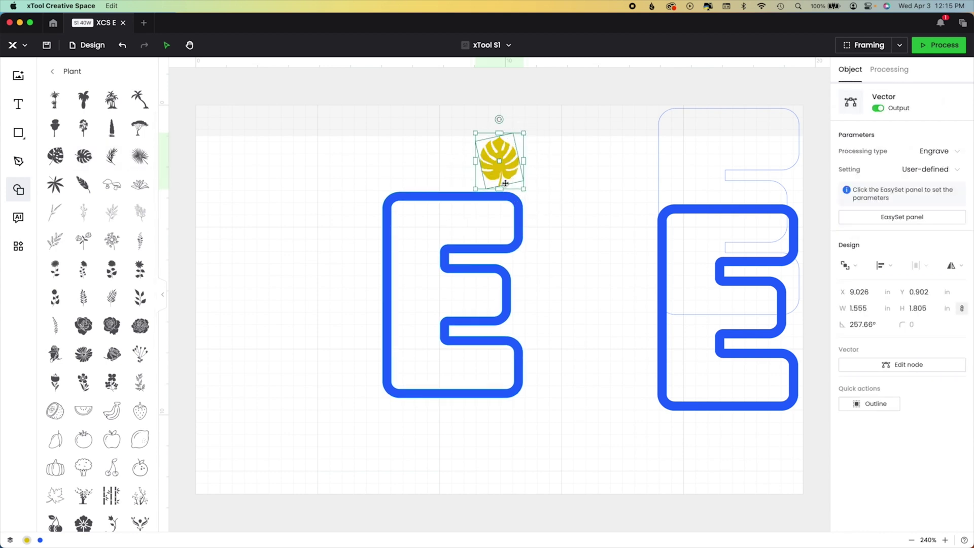
{"action": "left_click_drag", "start_coordinate": [499, 195], "coordinate": [576, 205]}
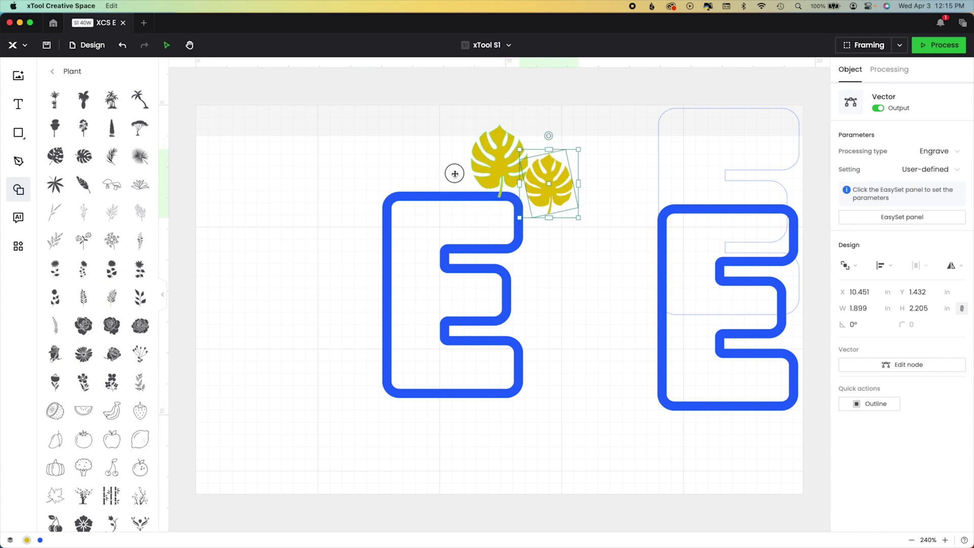
{"action": "left_click_drag", "start_coordinate": [454, 172], "coordinate": [378, 241]}
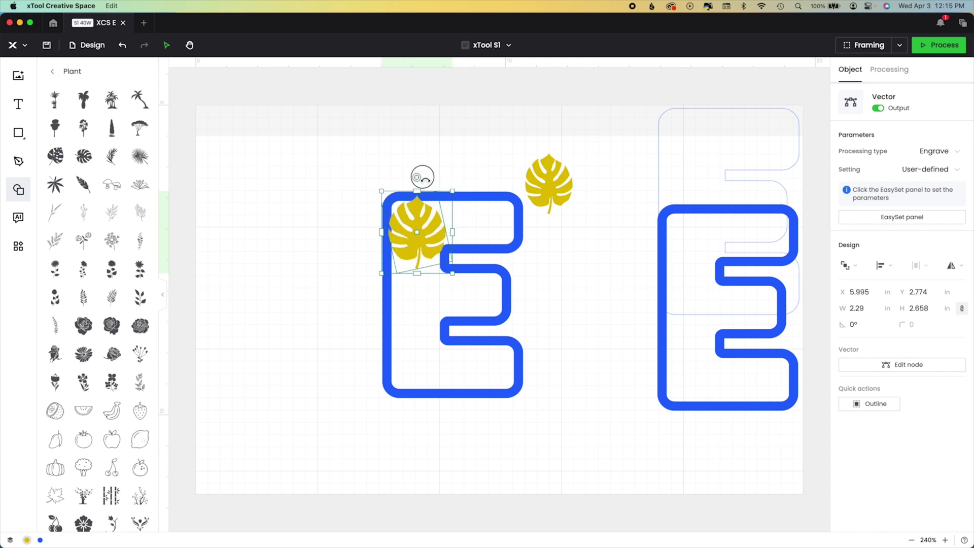
Step: Tilt the first leaf clockwise and move the second leaf onto the E's left stroke
{"action": "left_click_drag", "start_coordinate": [421, 178], "coordinate": [436, 194]}
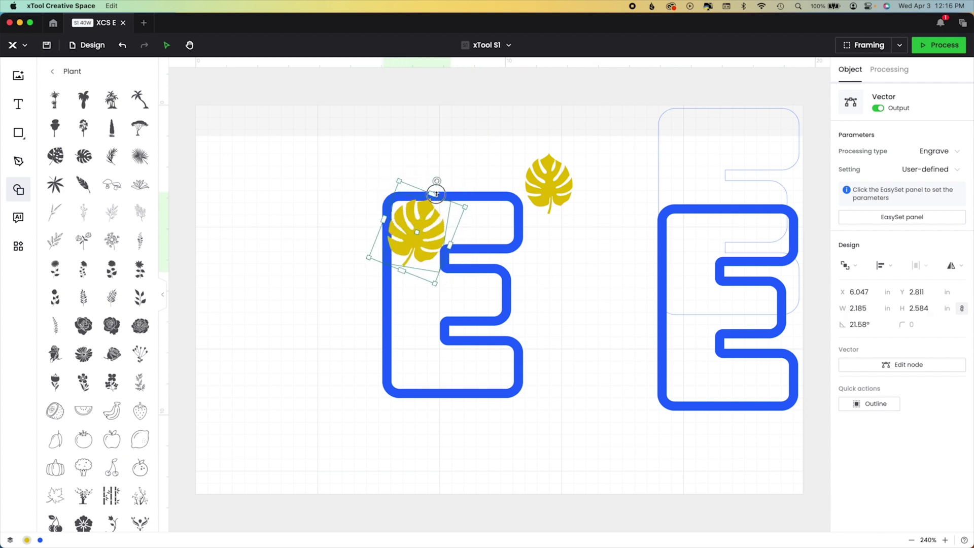
{"action": "left_click", "coordinate": [418, 229]}
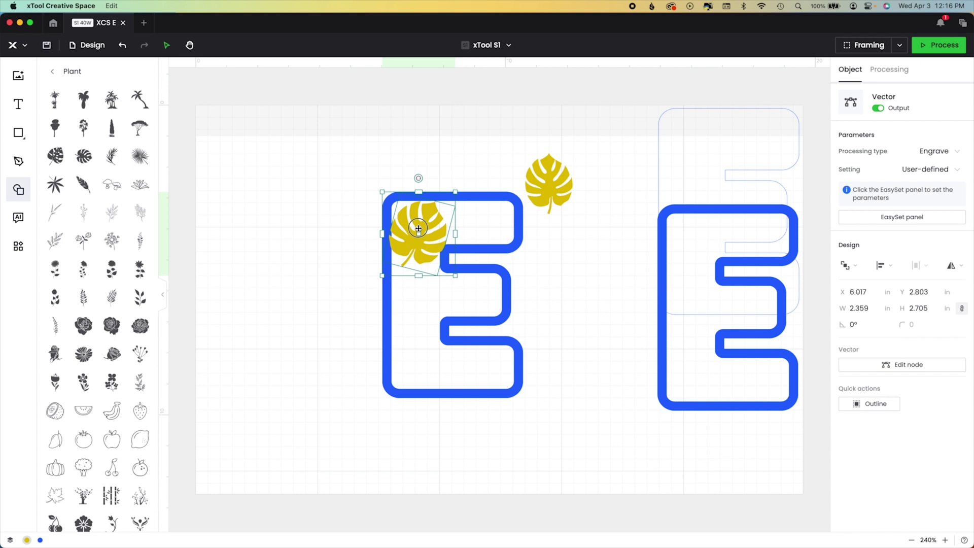
{"action": "left_click_drag", "start_coordinate": [418, 229], "coordinate": [419, 225]}
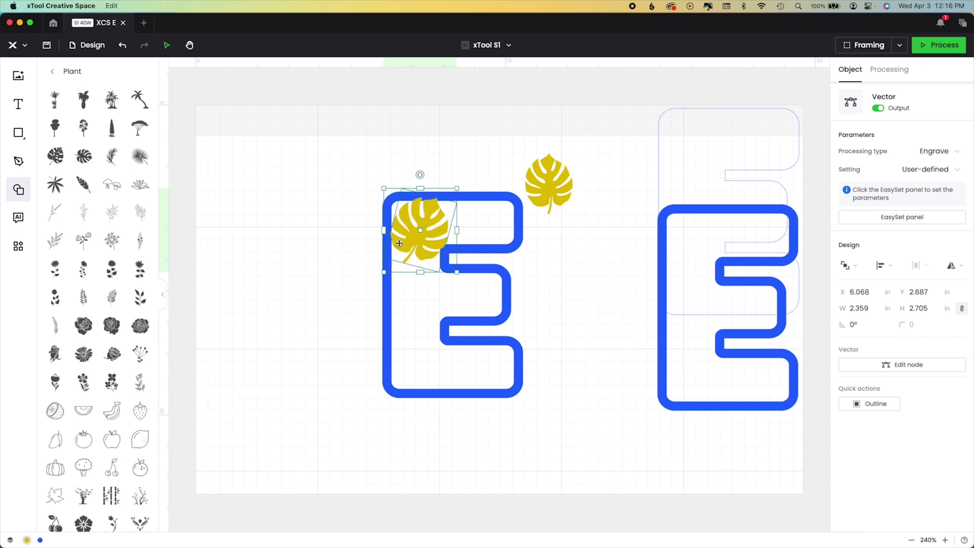
{"action": "left_click", "coordinate": [546, 186]}
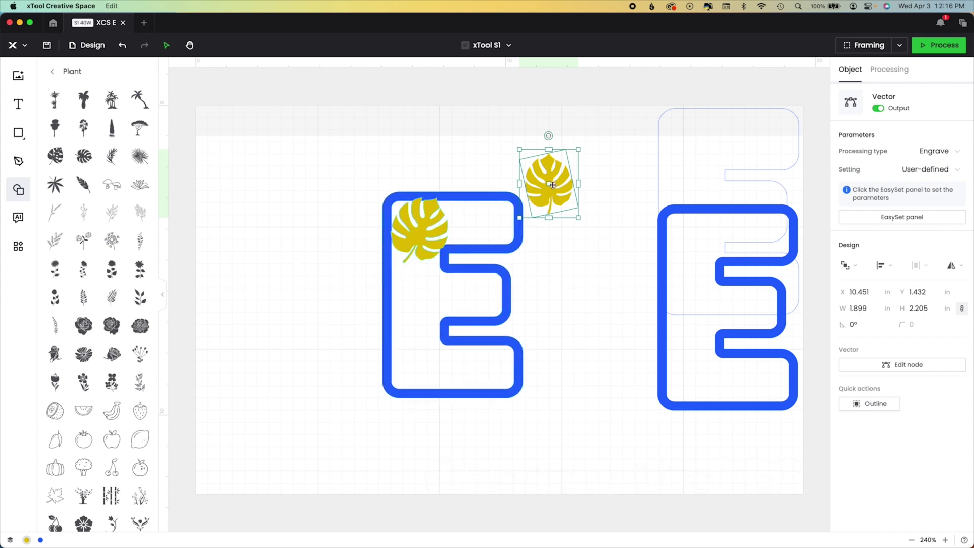
{"action": "left_click_drag", "start_coordinate": [552, 185], "coordinate": [400, 292]}
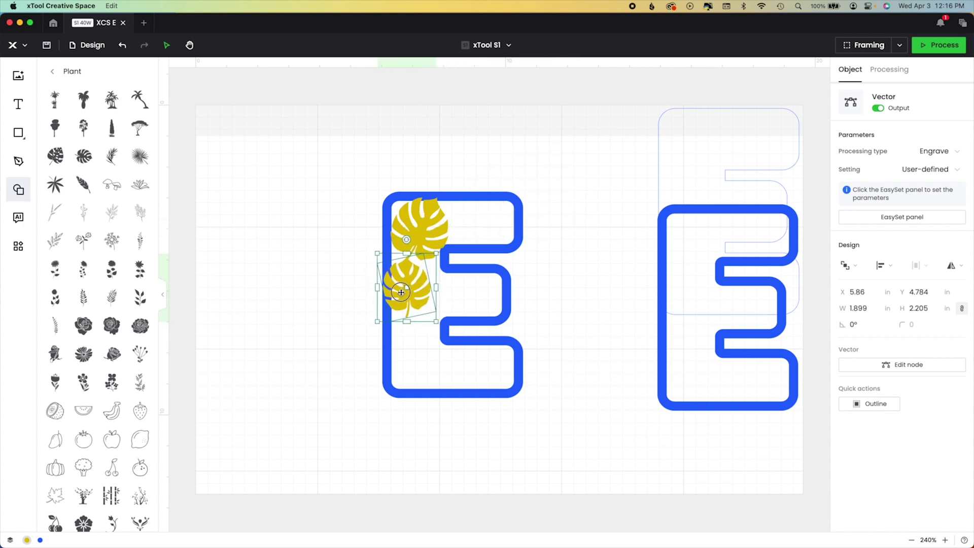
{"action": "left_click", "coordinate": [315, 246]}
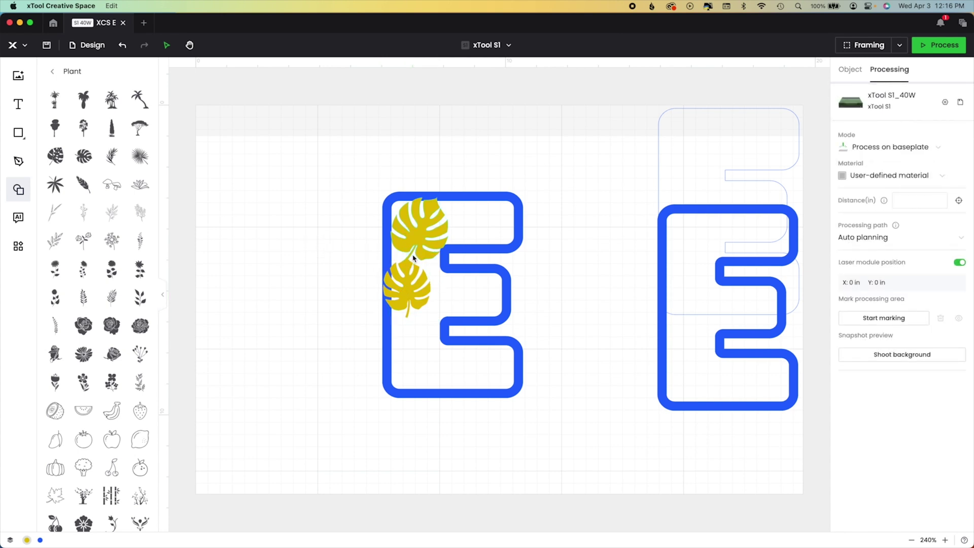
Step: Paste several more yellow monstera leaf copies and drag them into the E's empty lower-left, middle and top-right areas
{"action": "left_click", "coordinate": [405, 289]}
{"action": "key", "text": "ctrl+v"}
{"action": "key", "text": "ctrl+v"}
{"action": "right_click", "coordinate": [553, 284]}
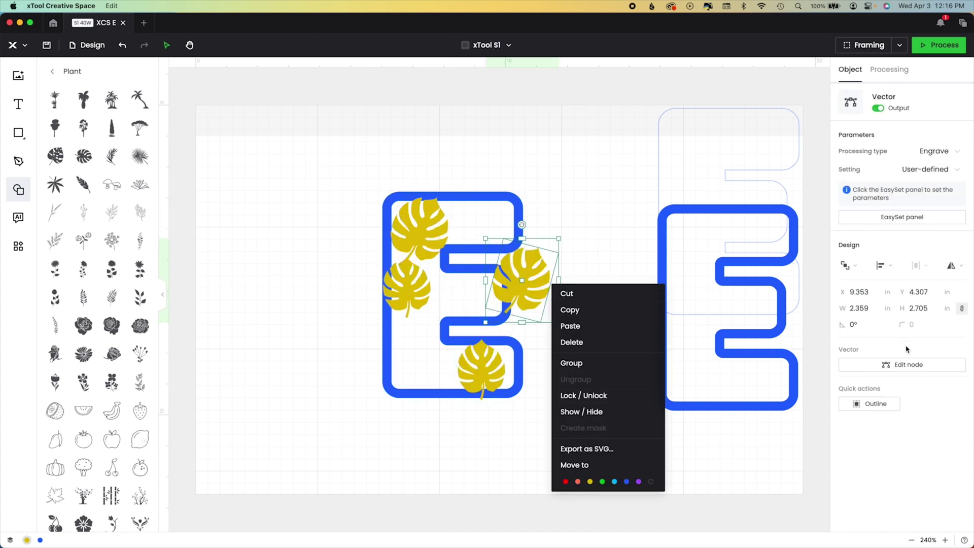
{"action": "left_click", "coordinate": [906, 349]}
{"action": "left_click_drag", "start_coordinate": [563, 239], "coordinate": [432, 244]}
{"action": "left_click", "coordinate": [490, 340]}
{"action": "key", "text": "super+v"}
{"action": "left_click_drag", "start_coordinate": [545, 393], "coordinate": [454, 259]}
{"action": "key", "text": "super+v"}
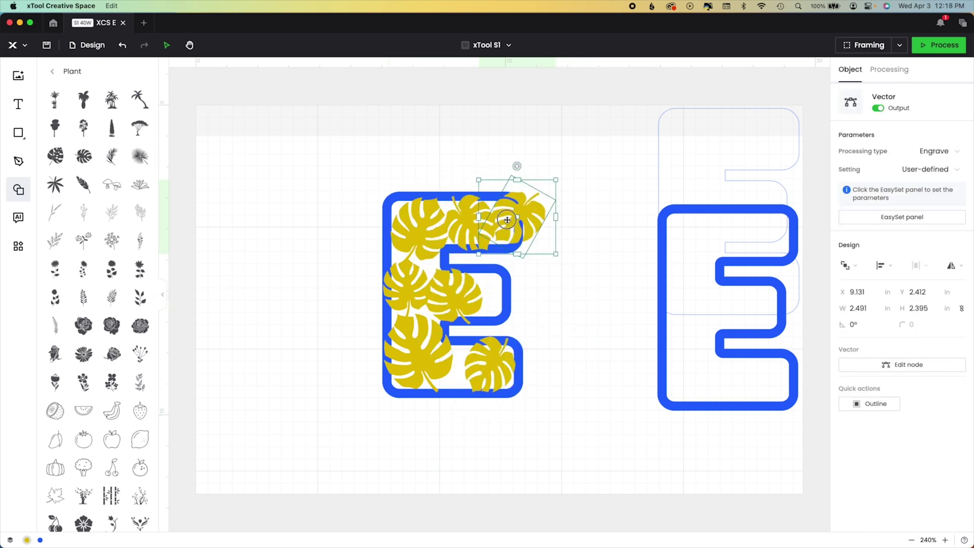
{"action": "left_click_drag", "start_coordinate": [517, 213], "coordinate": [502, 294]}
{"action": "key", "text": "super+v"}
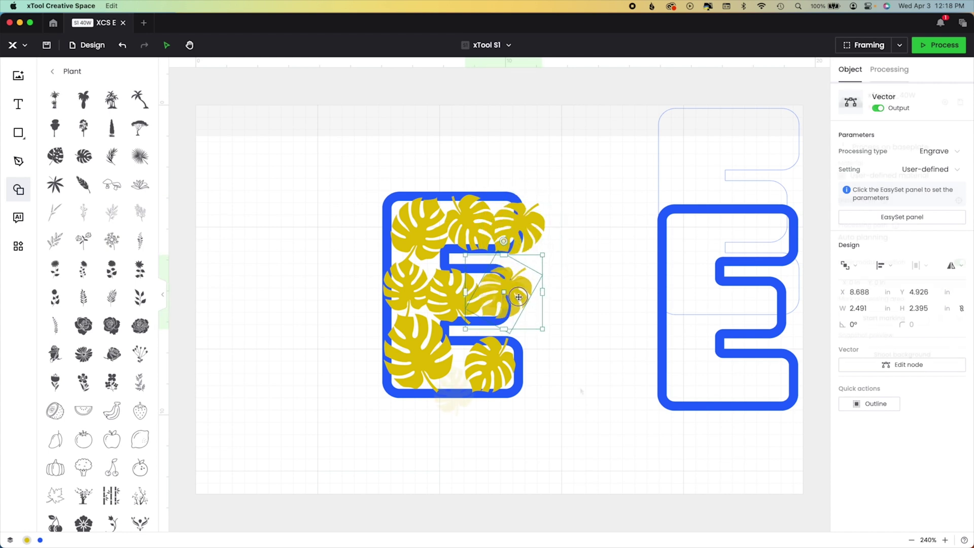
Step: Draw a small circle dot inside the E among the leaves
{"action": "key", "text": "e"}
{"action": "left_click_drag", "start_coordinate": [406, 247], "coordinate": [422, 263]}
{"action": "key", "text": "Escape"}
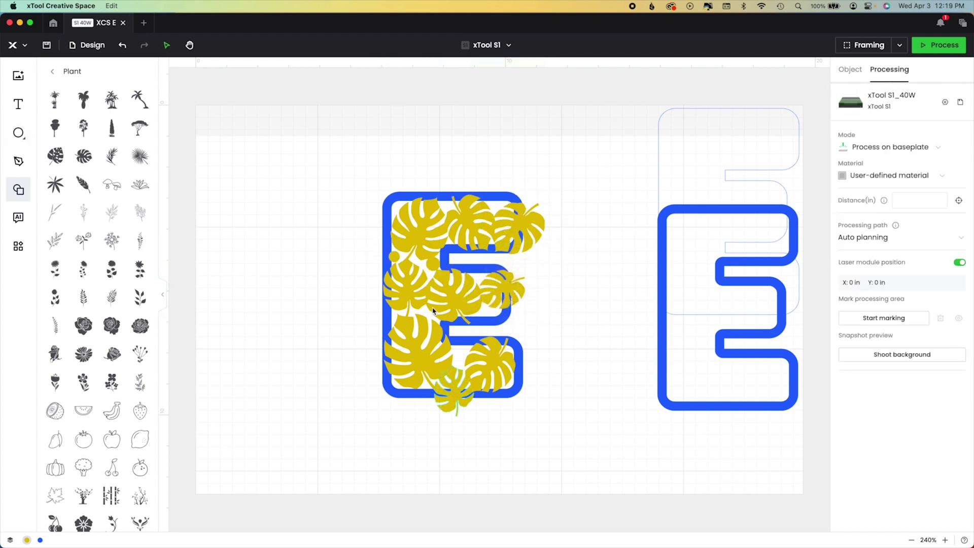
{"action": "left_click", "coordinate": [383, 227]}
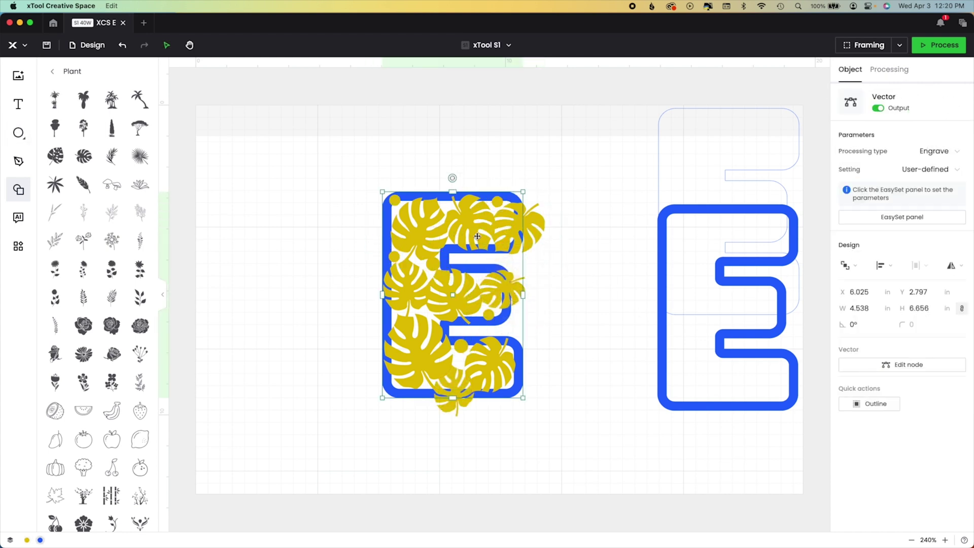
Step: Recolour the E outline orange-red onto a new Orange layer and show the layer/object list
{"action": "right_click", "coordinate": [384, 248]}
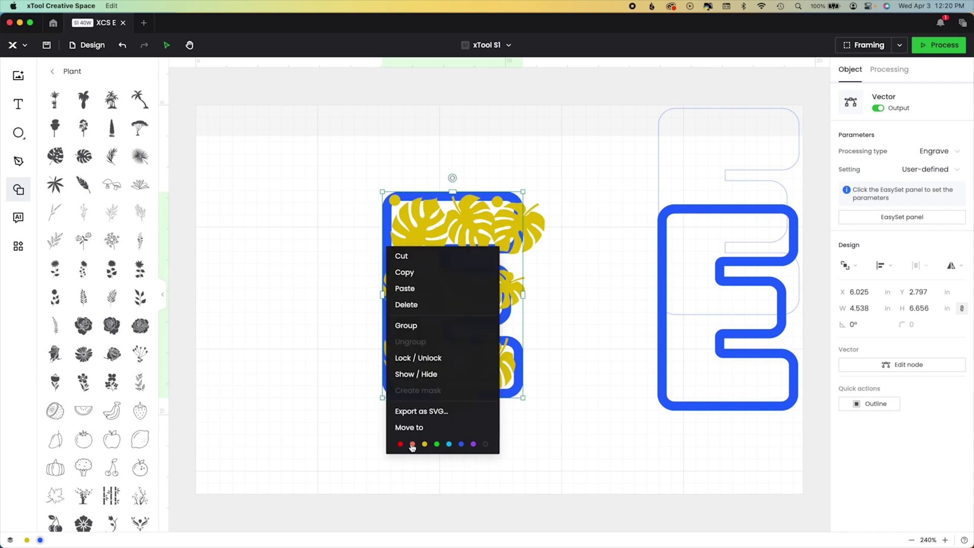
{"action": "left_click", "coordinate": [410, 442]}
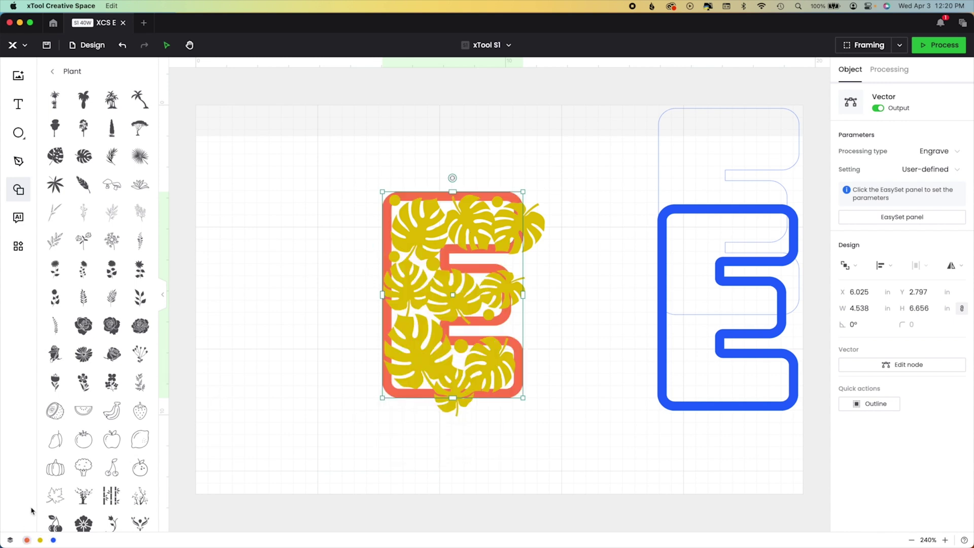
{"action": "left_click", "coordinate": [10, 540]}
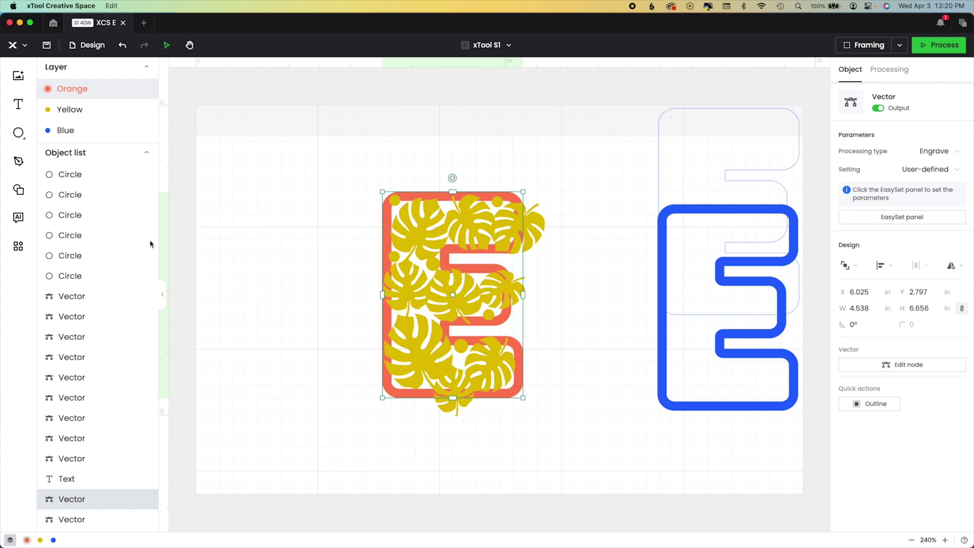
Step: Lock the orange E outline and unite all leaves and dots into one 5.208 × 7.148 in vector
{"action": "mouse_move", "coordinate": [76, 508]}
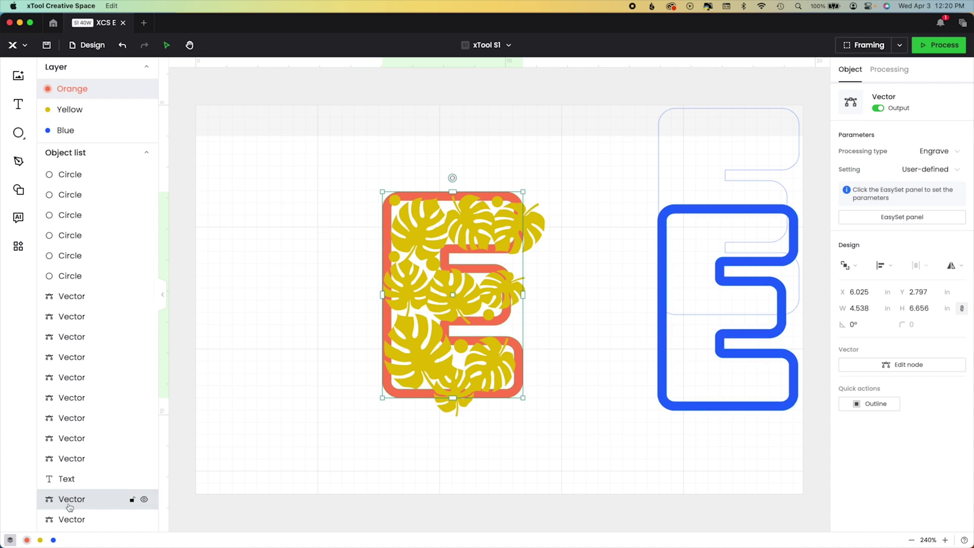
{"action": "left_click", "coordinate": [132, 501]}
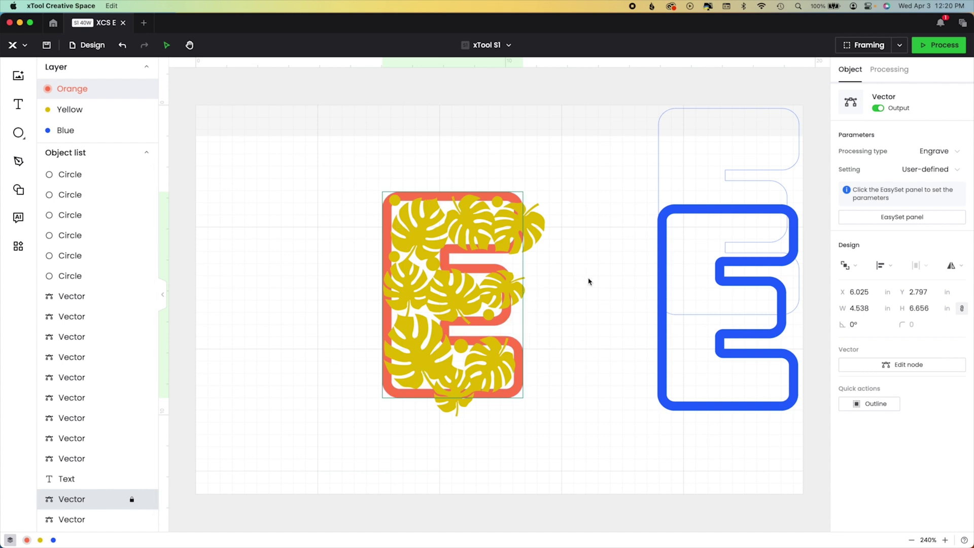
{"action": "left_click_drag", "start_coordinate": [370, 174], "coordinate": [554, 447]}
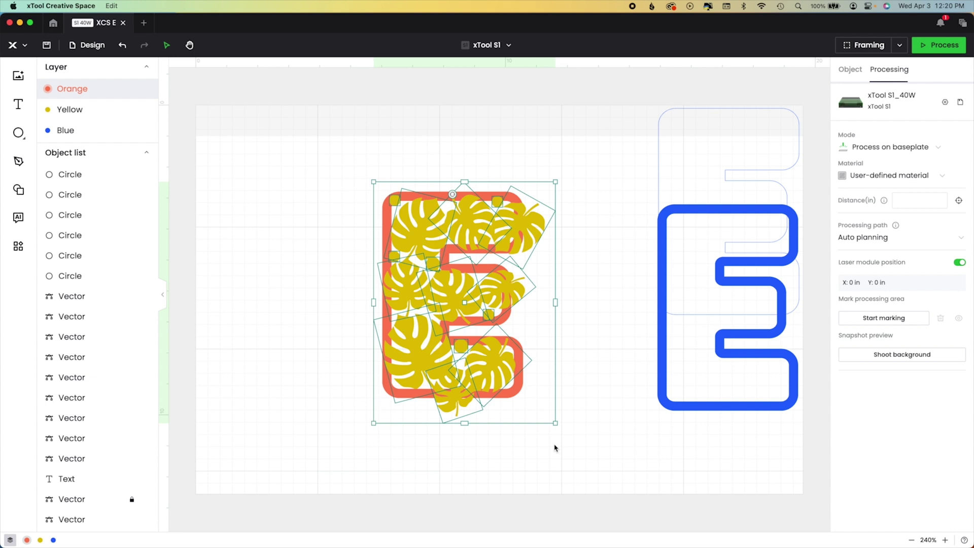
{"action": "left_click", "coordinate": [546, 424]}
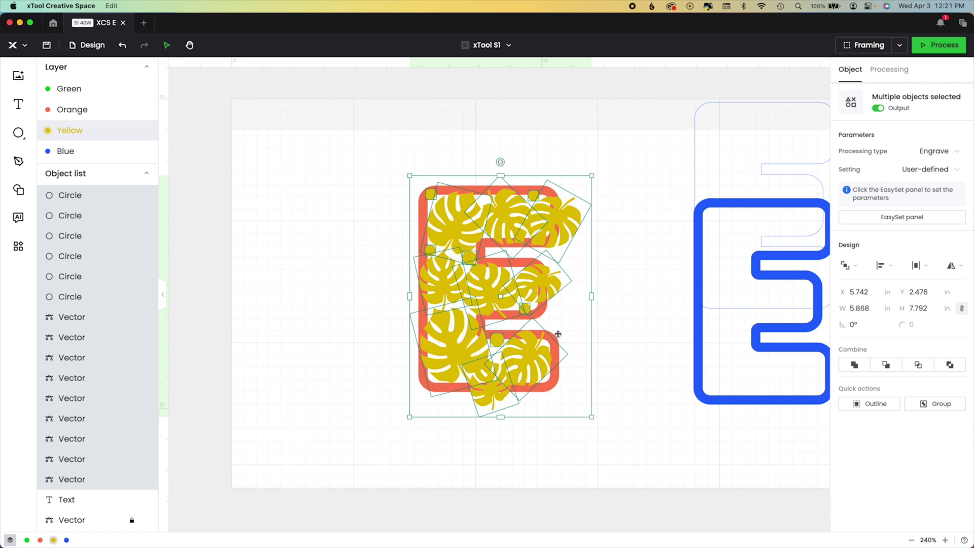
{"action": "left_click", "coordinate": [853, 365]}
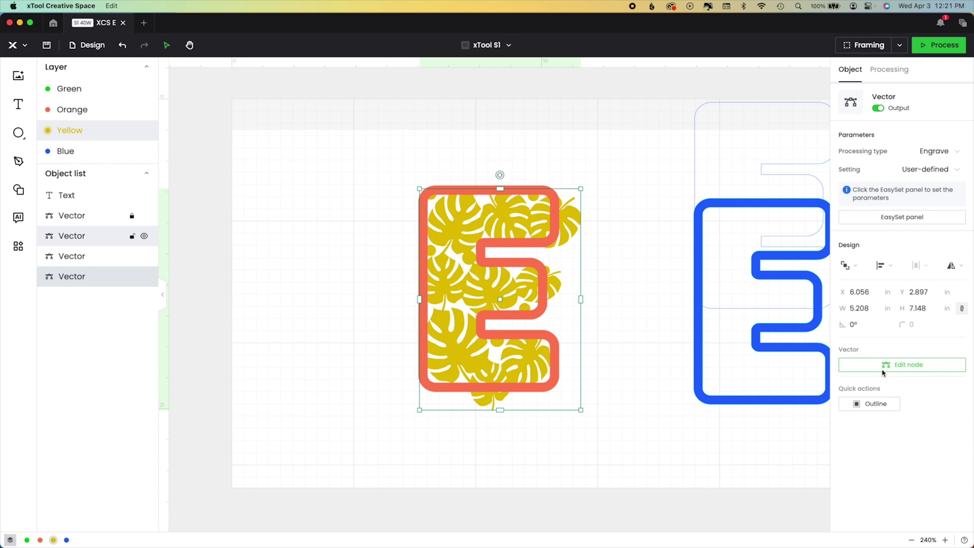
Step: Delete the leaf nodes protruding past the E's right edge, leaving a 4.568 × 7.148 in vector
{"action": "left_click", "coordinate": [896, 370]}
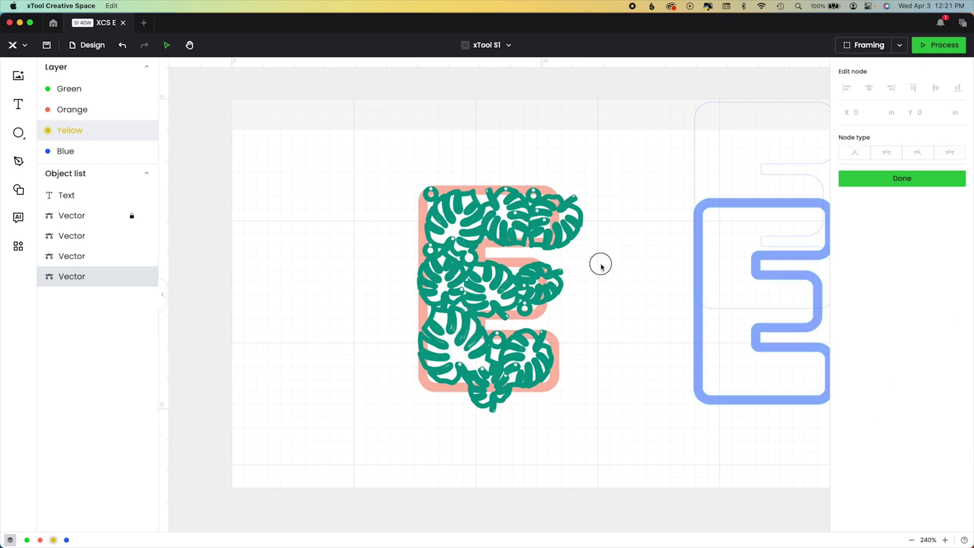
{"action": "left_click_drag", "start_coordinate": [608, 275], "coordinate": [608, 275]}
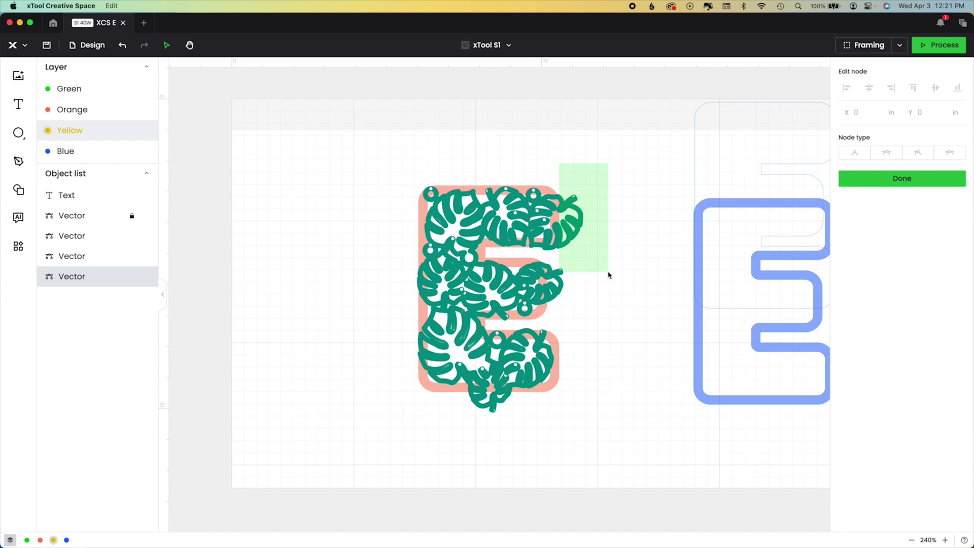
{"action": "left_click_drag", "start_coordinate": [609, 275], "coordinate": [608, 275]}
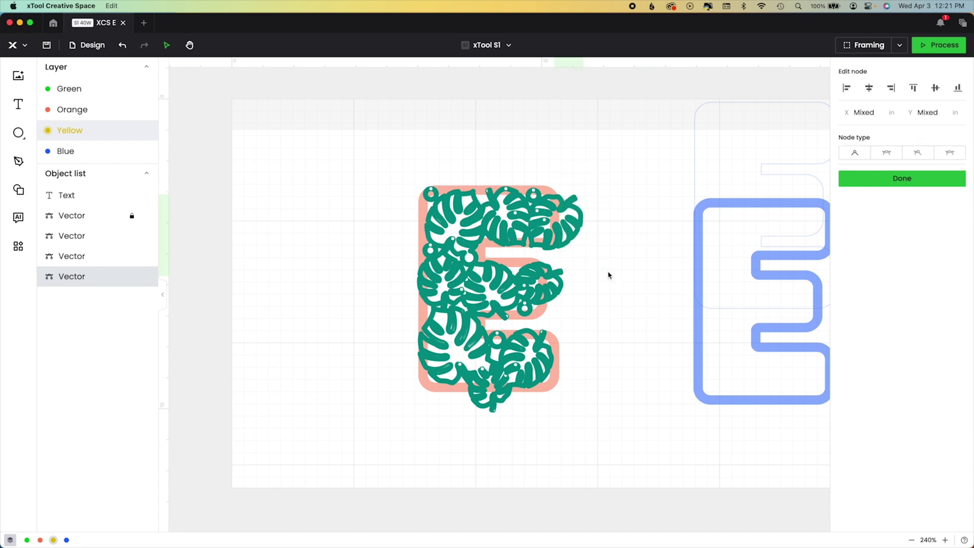
{"action": "key", "text": "Delete"}
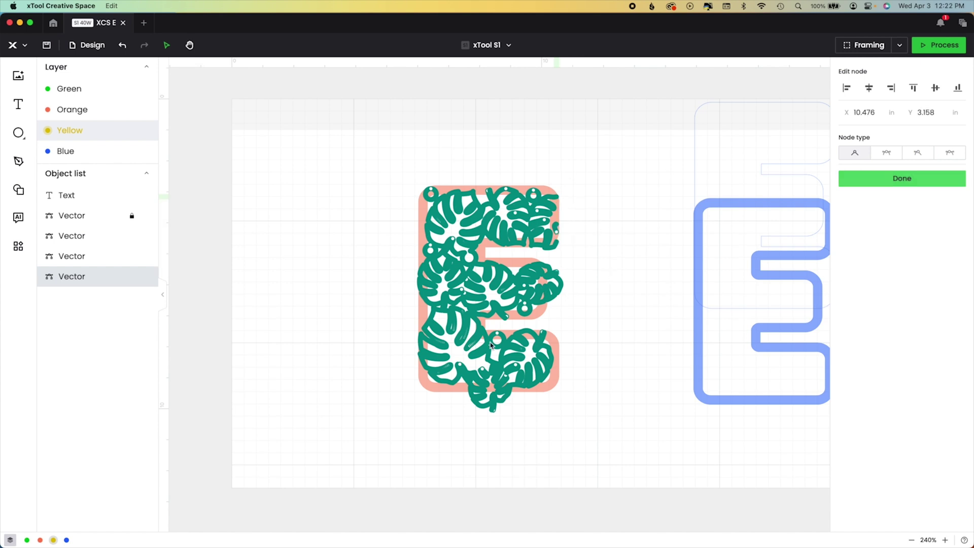
{"action": "left_click", "coordinate": [896, 179]}
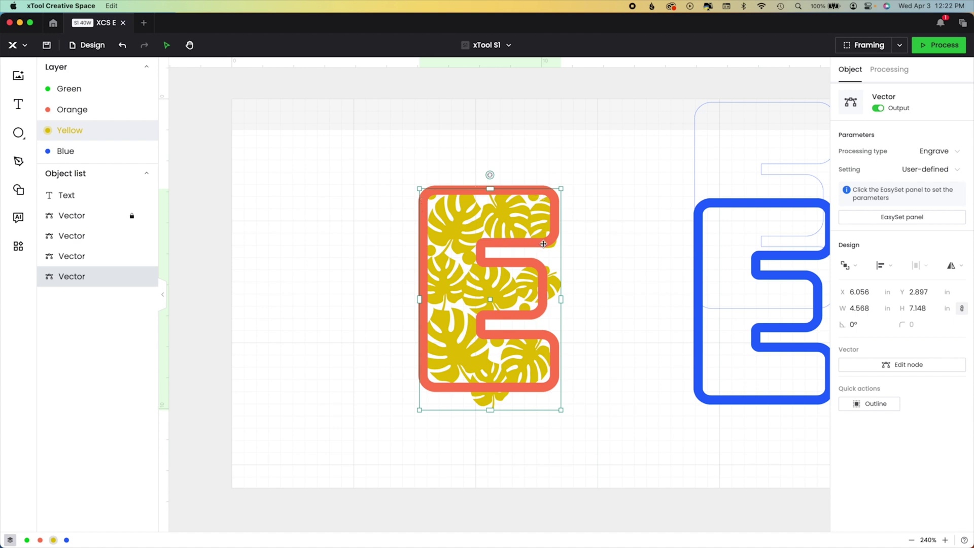
Step: Draw a 1.6-in square over the leaves at the right of the E's middle bar
{"action": "left_click", "coordinate": [93, 216]}
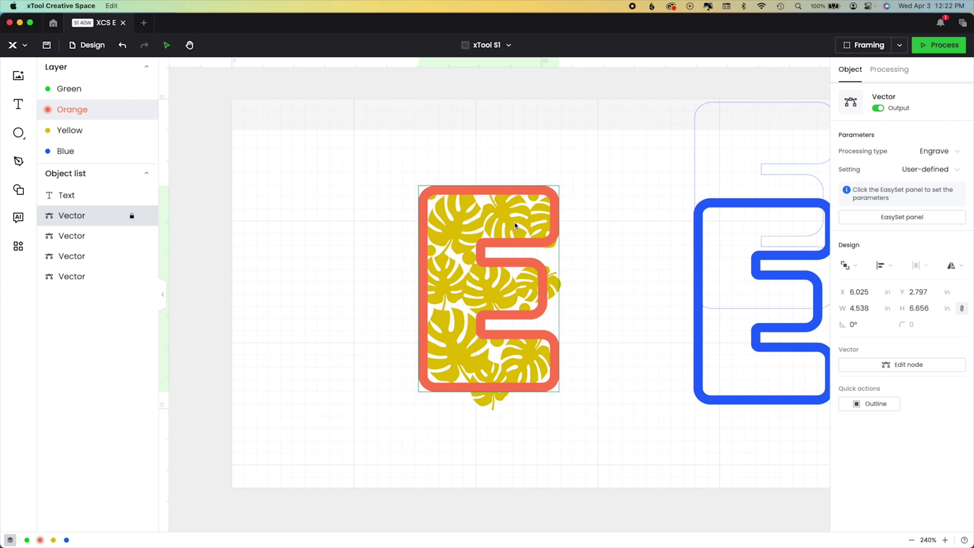
{"action": "left_click", "coordinate": [440, 231]}
{"action": "left_click", "coordinate": [562, 314]}
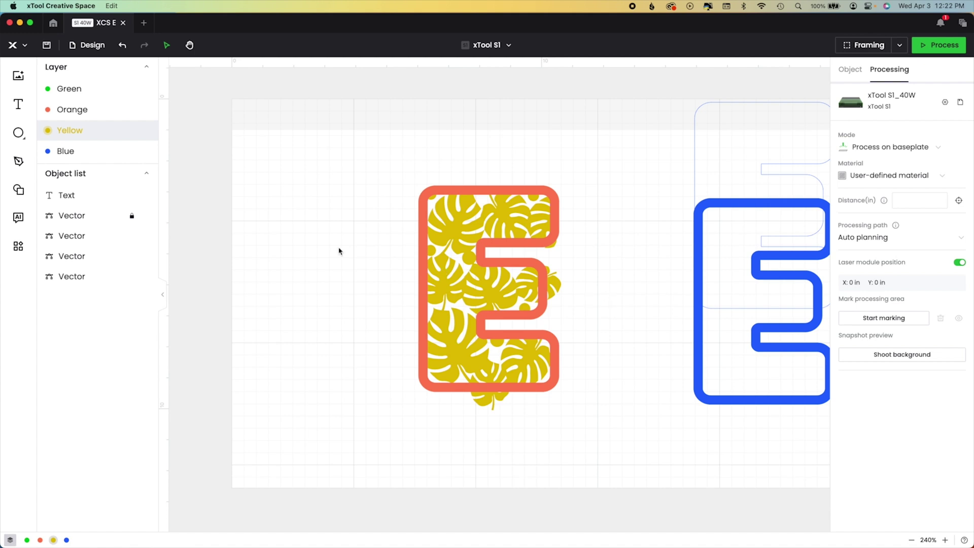
{"action": "left_click", "coordinate": [18, 132]}
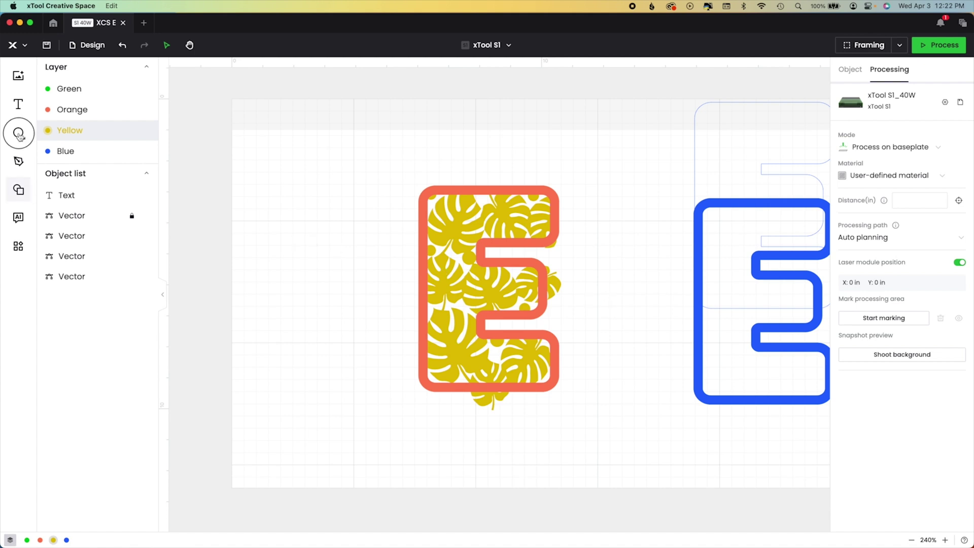
{"action": "left_click", "coordinate": [63, 150]}
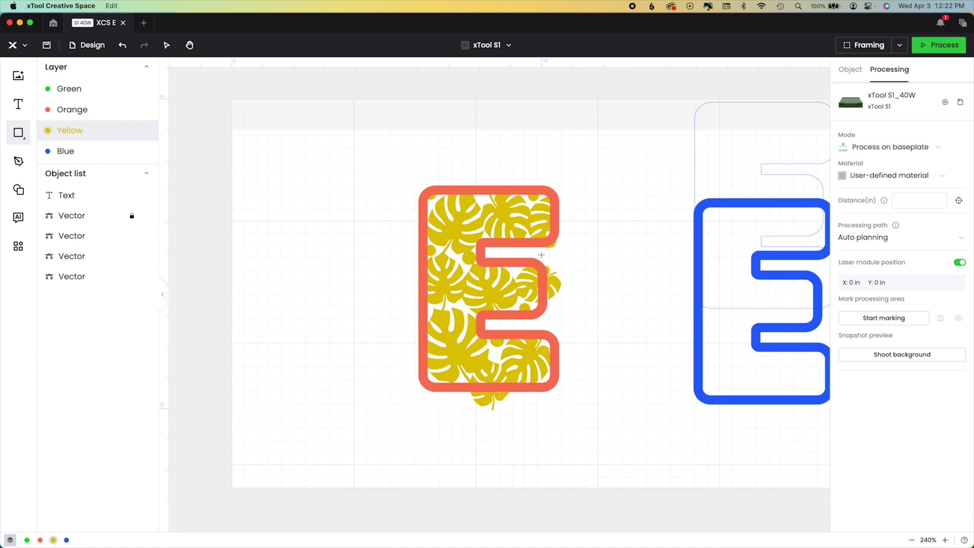
{"action": "left_click_drag", "start_coordinate": [541, 254], "coordinate": [591, 340]}
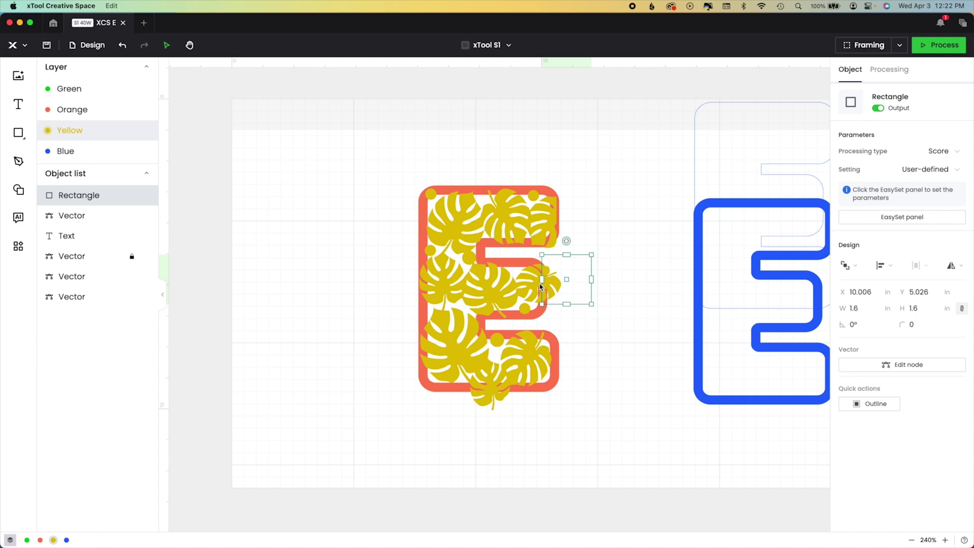
Step: Set the square to Engrave and subtract it from the leaves, trimming them to 4.422 × 7.148 in
{"action": "left_click", "coordinate": [938, 150]}
{"action": "left_click", "coordinate": [928, 194]}
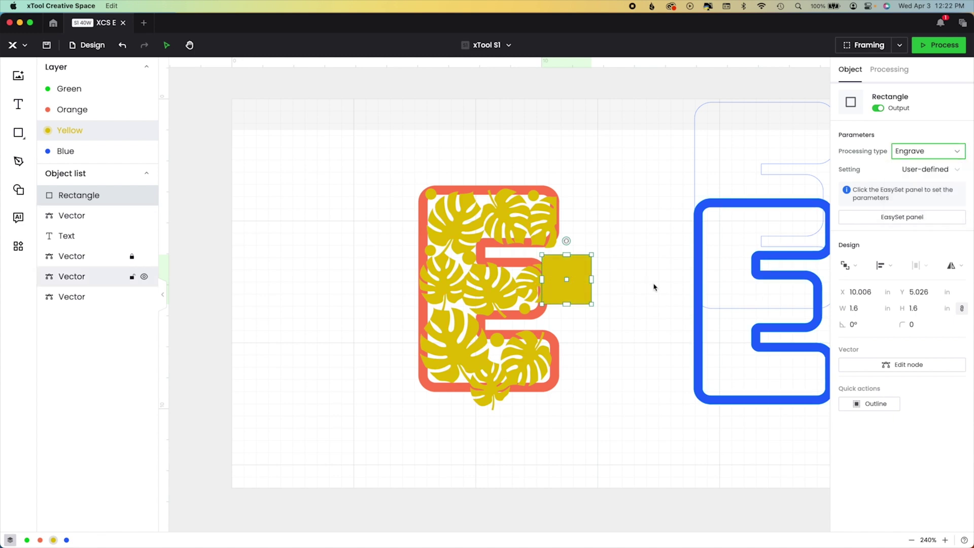
{"action": "left_click", "coordinate": [500, 288], "text": "shift"}
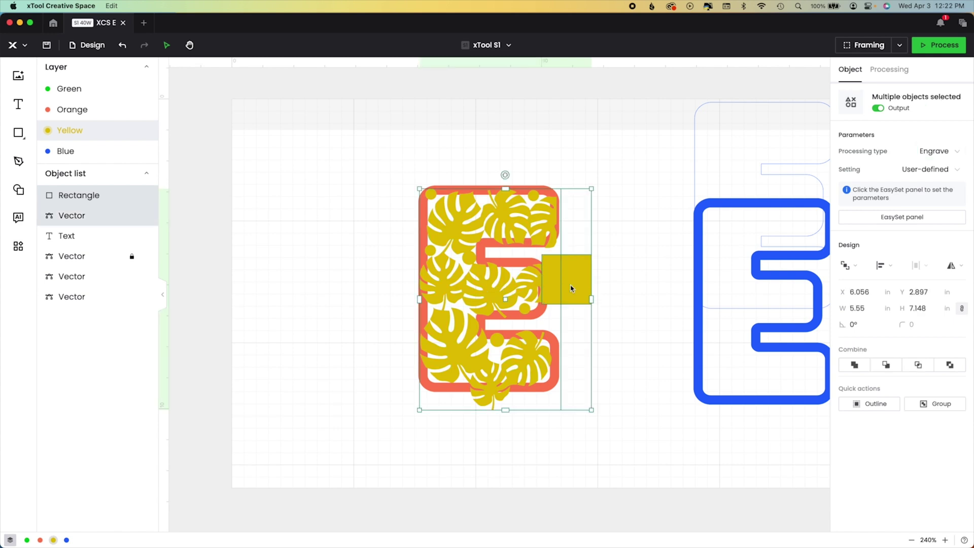
{"action": "left_click", "coordinate": [883, 364]}
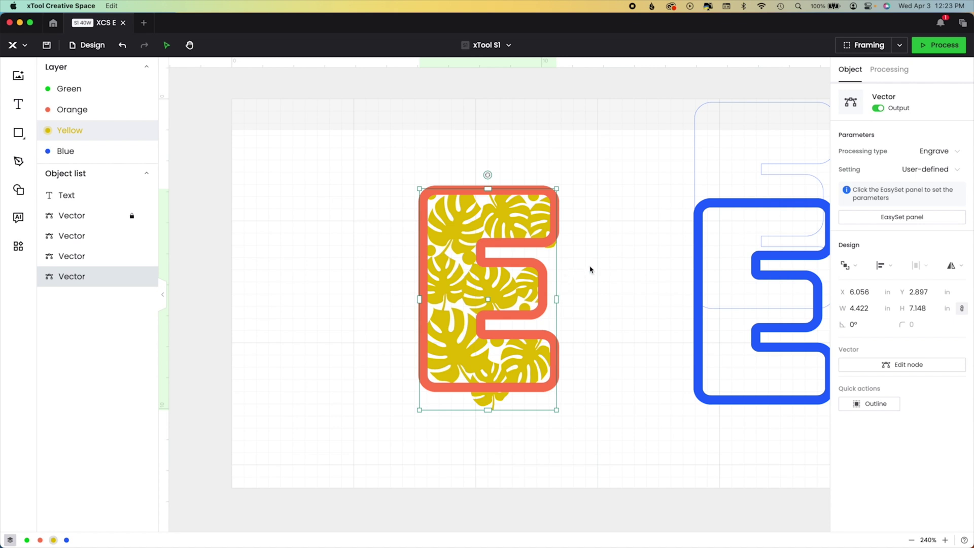
Step: Inspect a stray node on the leaf path in node-edit mode, leaving it unchanged
{"action": "double_click", "coordinate": [551, 248]}
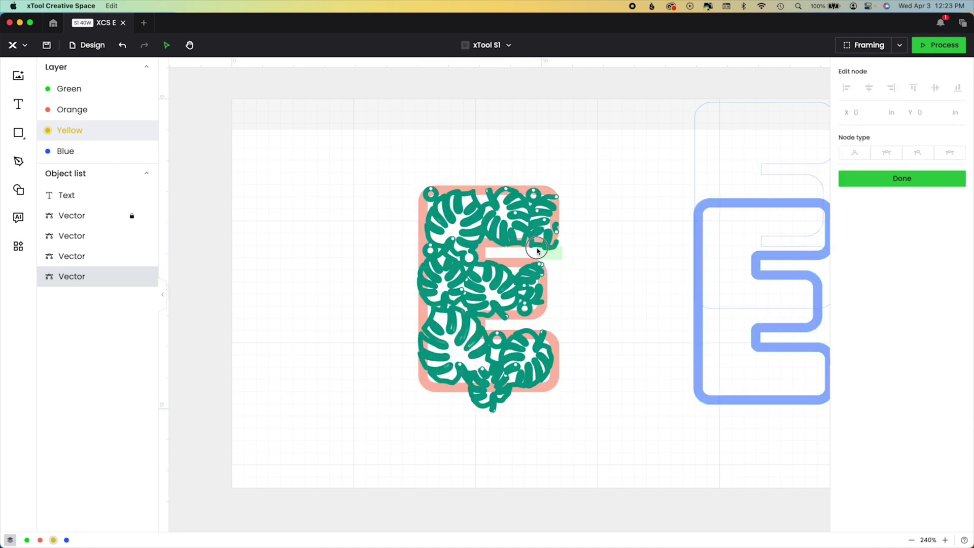
{"action": "left_click", "coordinate": [549, 252]}
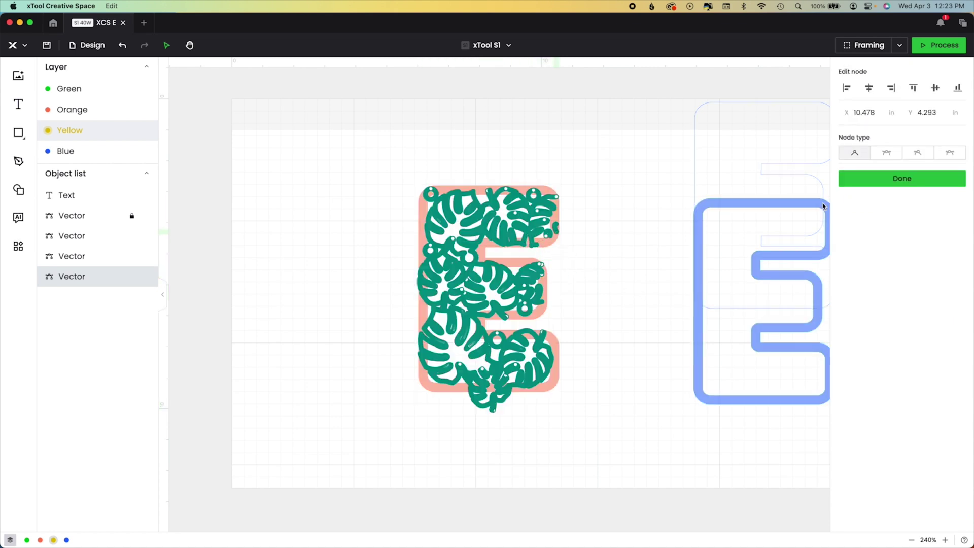
{"action": "left_click", "coordinate": [499, 247]}
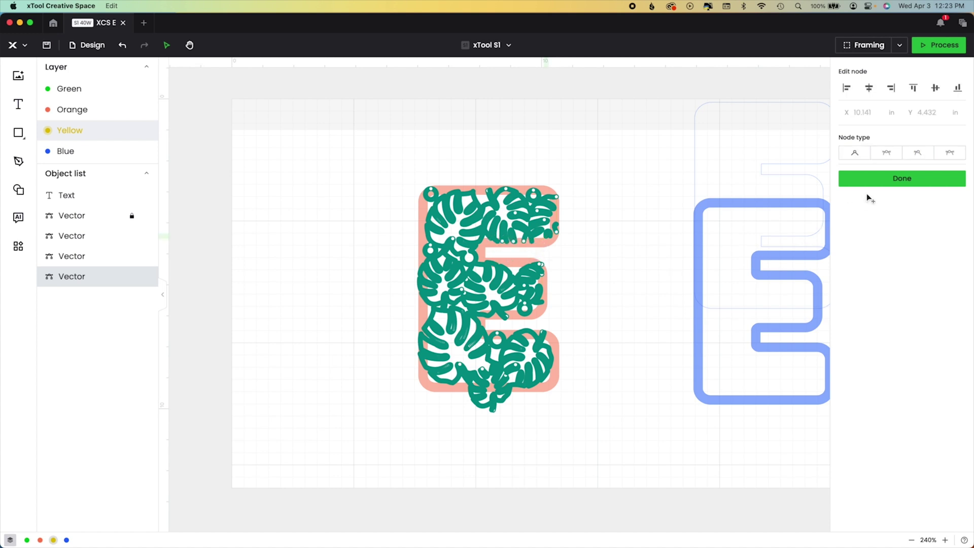
{"action": "left_click", "coordinate": [881, 185]}
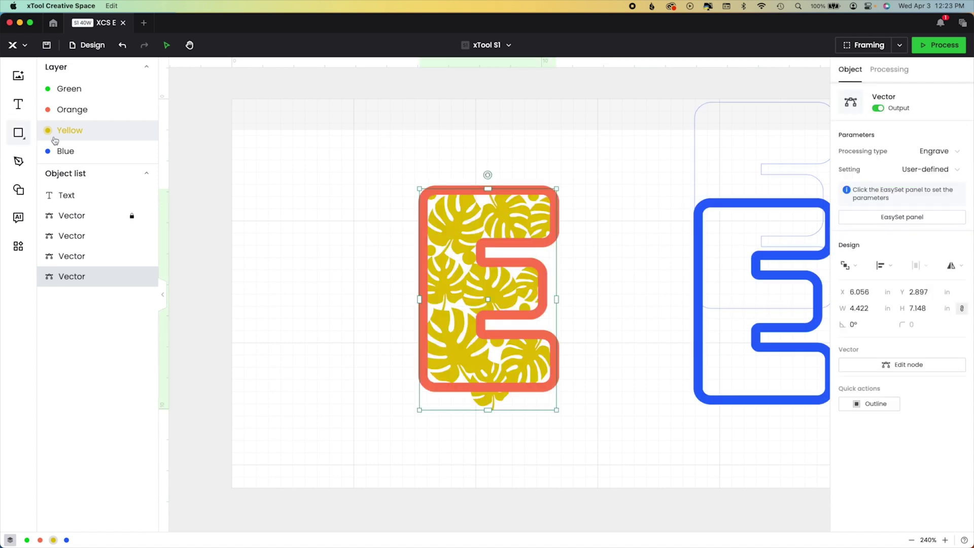
Step: Subtract a thin Engrave rectangle along the E's bottom, trimming the leaves to 4.422 × 6.398 in
{"action": "left_click", "coordinate": [19, 133]}
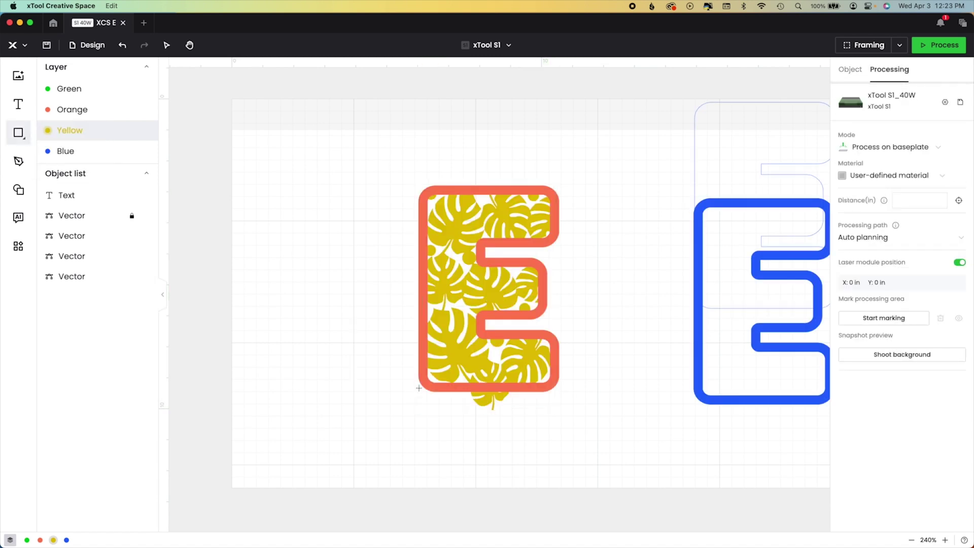
{"action": "left_click_drag", "start_coordinate": [418, 388], "coordinate": [570, 419]}
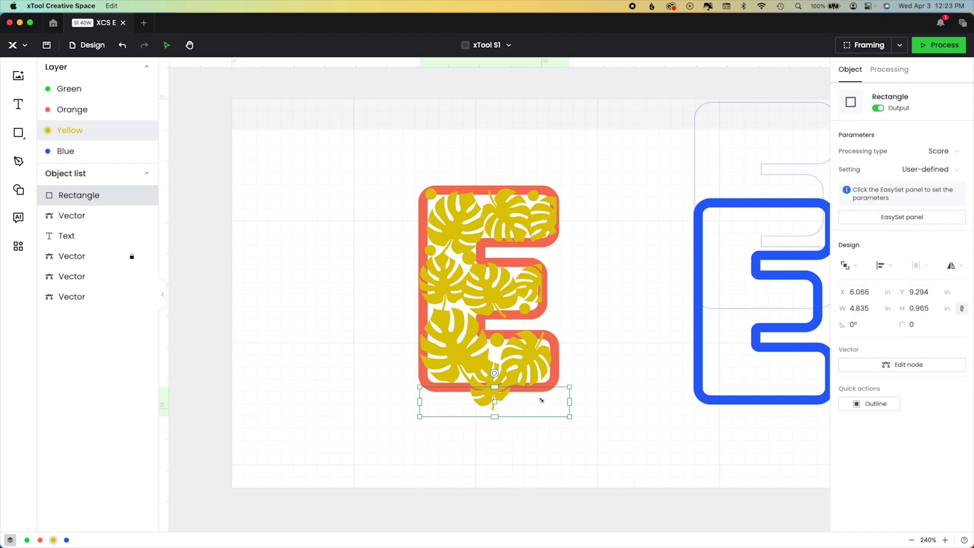
{"action": "left_click", "coordinate": [938, 151]}
{"action": "left_click", "coordinate": [921, 194]}
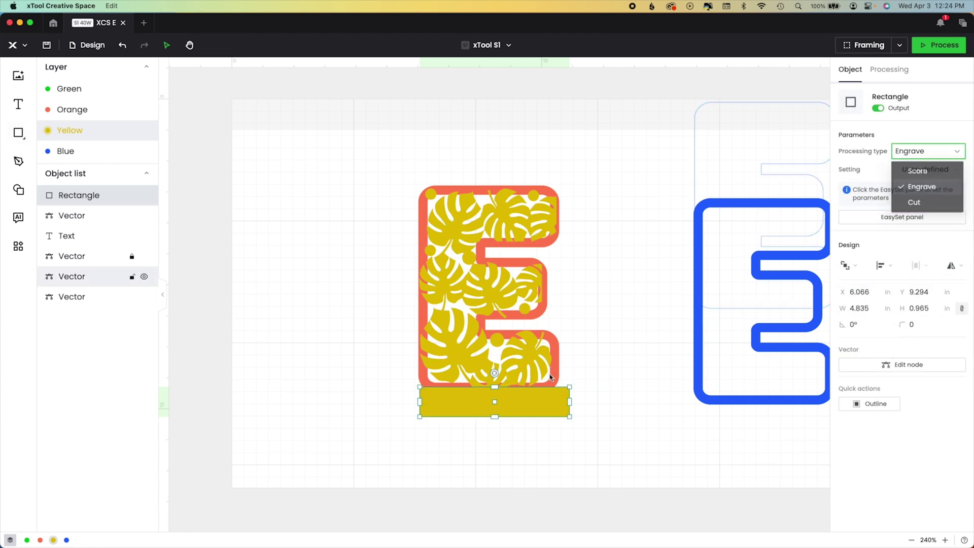
{"action": "left_click", "coordinate": [476, 368], "text": "shift"}
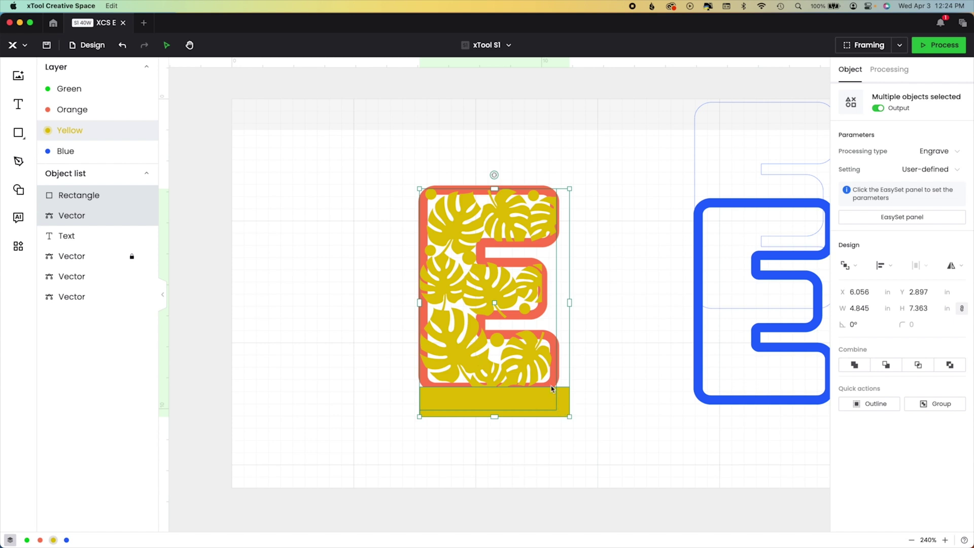
{"action": "left_click", "coordinate": [883, 366]}
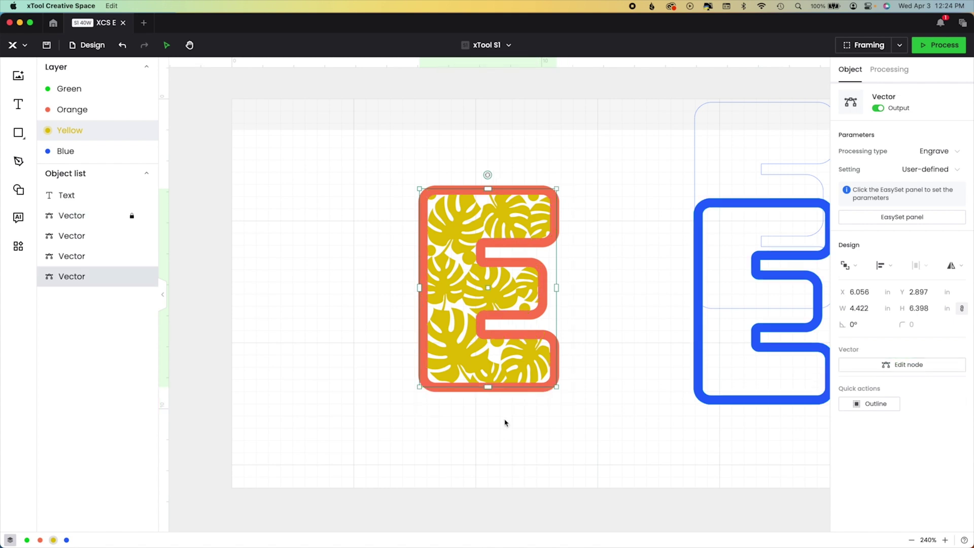
Step: Unlock the orange E outline and unite it with the leaves into a 4.538 × 6.656 in yellow vector
{"action": "left_click", "coordinate": [81, 113]}
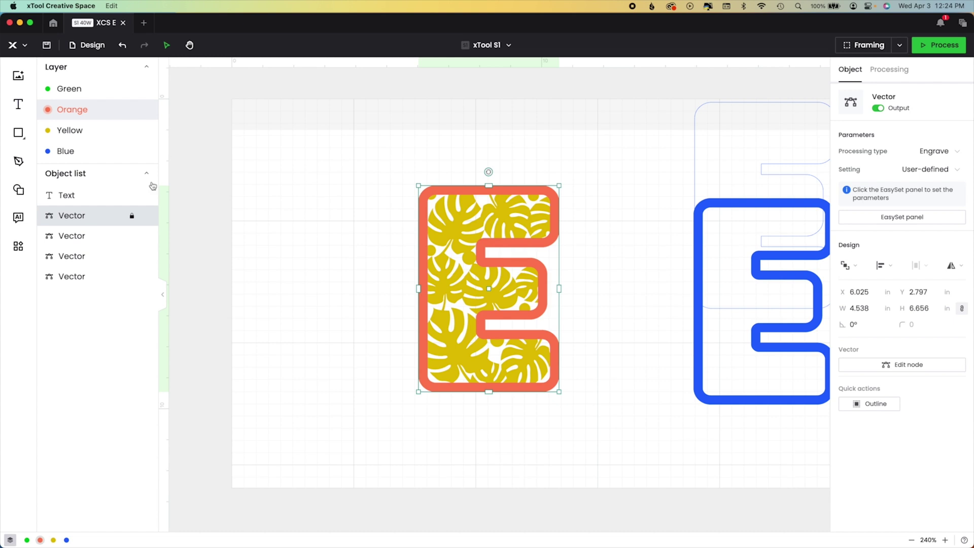
{"action": "left_click", "coordinate": [132, 216]}
{"action": "left_click", "coordinate": [358, 117]}
{"action": "left_click", "coordinate": [574, 422]}
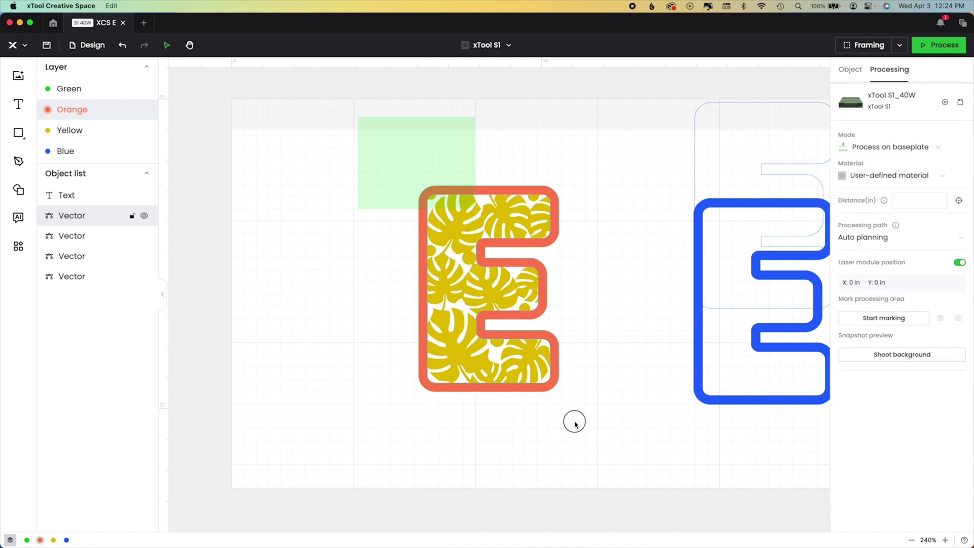
{"action": "left_click_drag", "start_coordinate": [574, 422], "coordinate": [576, 425]}
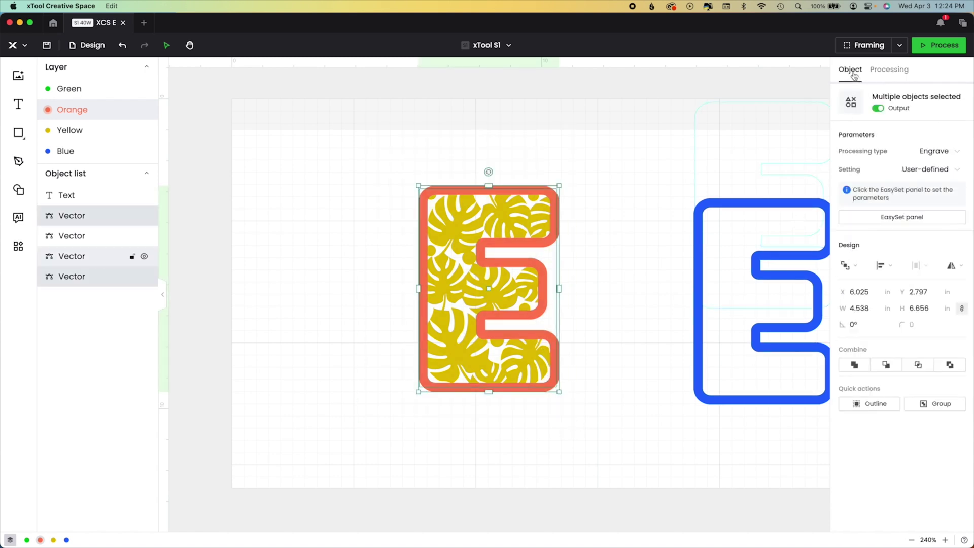
{"action": "left_click", "coordinate": [855, 366]}
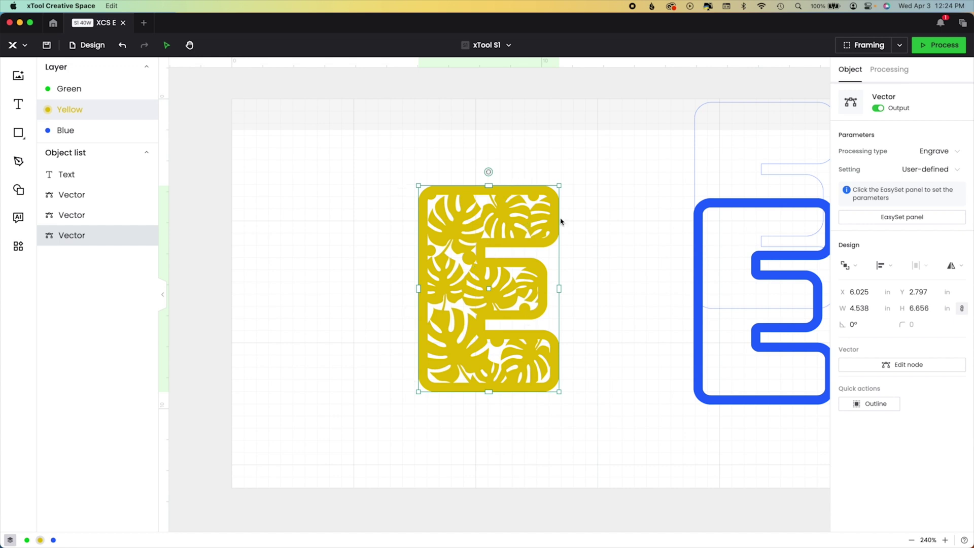
Step: Centre the blue E on the yellow E horizontally and vertically, then move it aside
{"action": "left_click_drag", "start_coordinate": [695, 242], "coordinate": [418, 242]}
{"action": "key", "text": "super+a"}
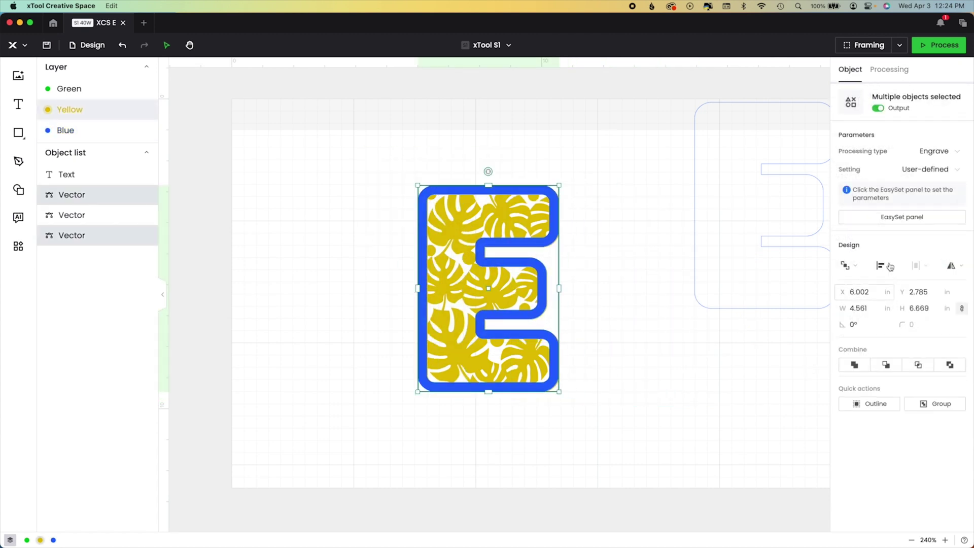
{"action": "left_click", "coordinate": [880, 266]}
{"action": "left_click", "coordinate": [887, 303]}
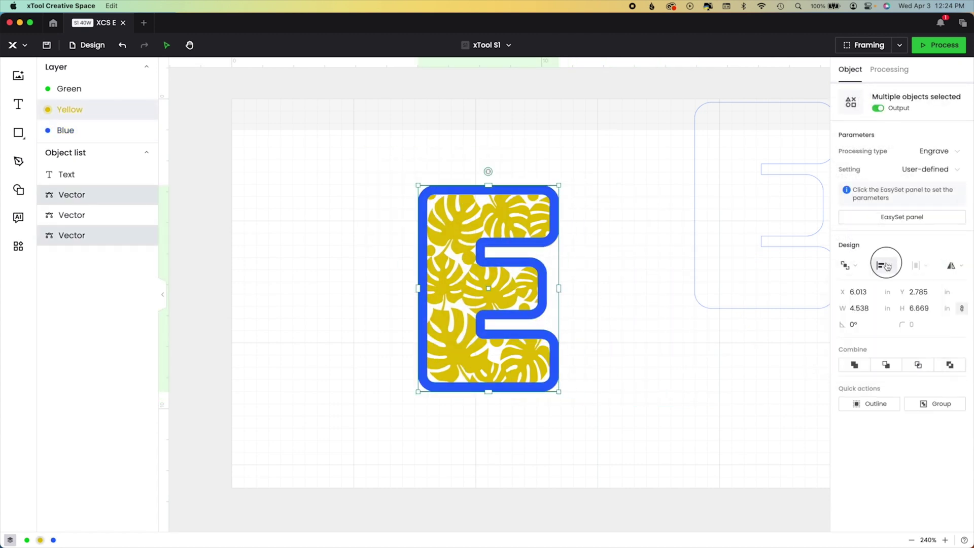
{"action": "left_click", "coordinate": [880, 265]}
{"action": "left_click", "coordinate": [881, 350]}
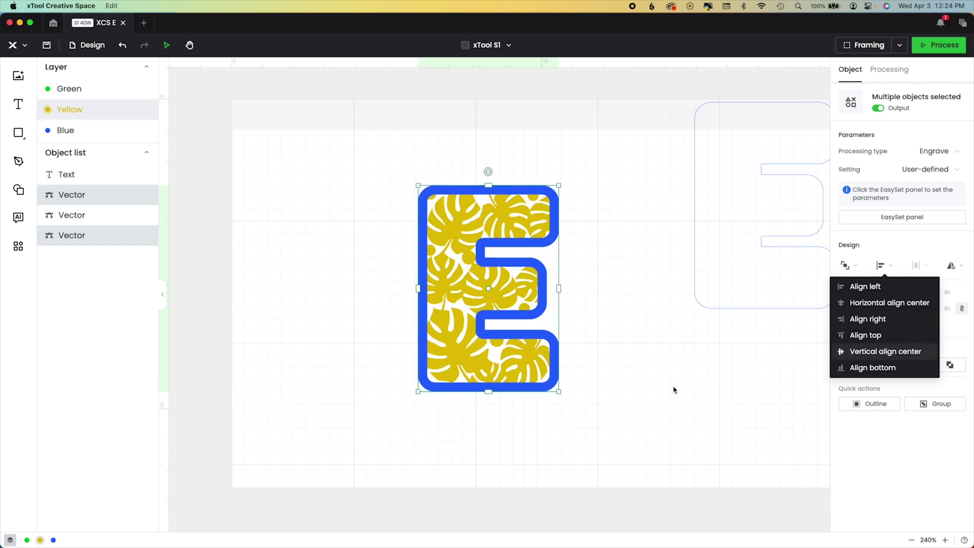
{"action": "left_click", "coordinate": [674, 389]}
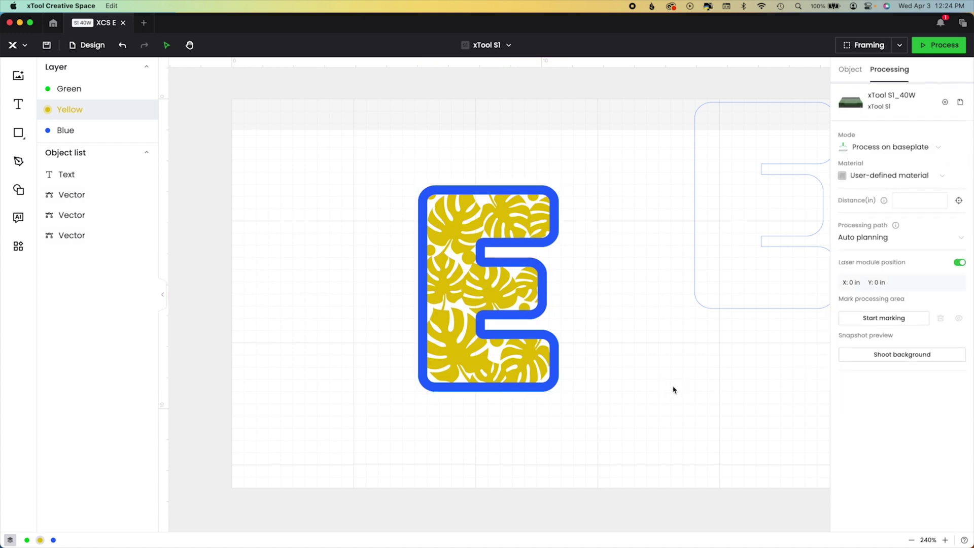
{"action": "left_click_drag", "start_coordinate": [545, 290], "coordinate": [730, 205]}
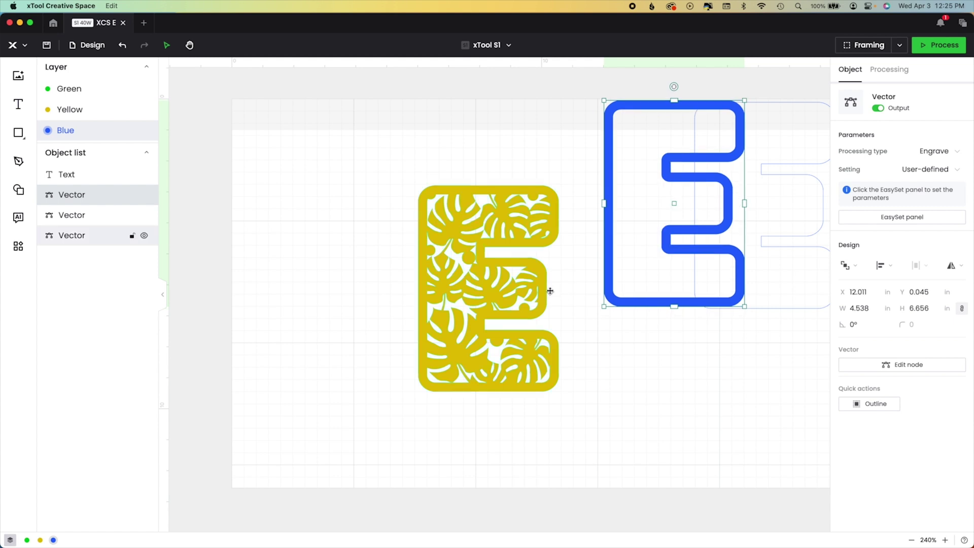
{"action": "mouse_move", "coordinate": [557, 200]}
{"action": "left_mouse_down"}
{"action": "mouse_move", "coordinate": [567, 166]}
{"action": "mouse_move", "coordinate": [568, 205]}
{"action": "left_mouse_up"}
Step: Duplicate the blue E outline with copy and paste
{"action": "left_click", "coordinate": [71, 195]}
{"action": "key", "text": "ctrl+c"}
{"action": "key", "text": "ctrl+v"}
{"action": "left_click", "coordinate": [72, 235], "text": "shift"}
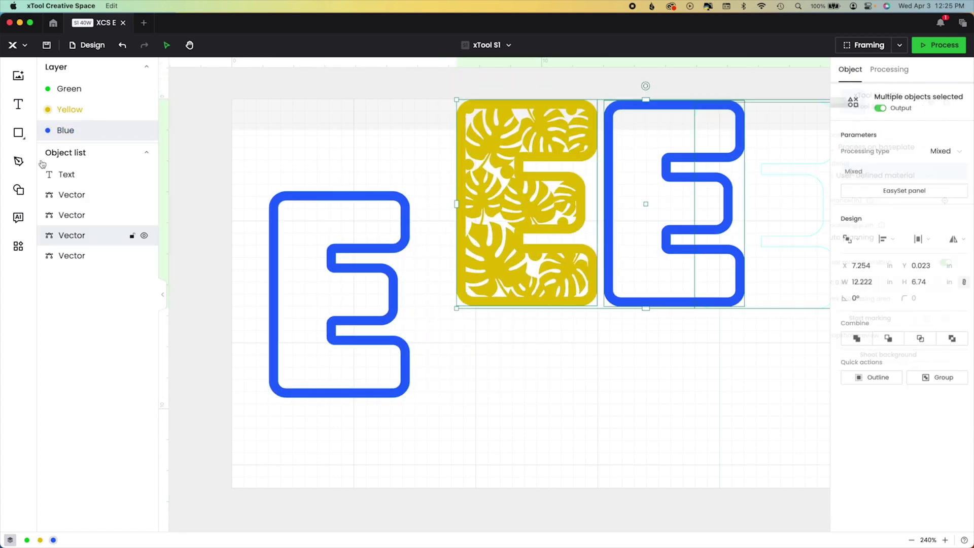
{"action": "left_click", "coordinate": [71, 255]}
Step: Move the yellow E pieces to the Yellow layer, group and hide them, and centre the blue E
{"action": "left_click_drag", "start_coordinate": [576, 87], "coordinate": [801, 310]}
{"action": "right_click", "coordinate": [657, 139]}
{"action": "left_click", "coordinate": [696, 343]}
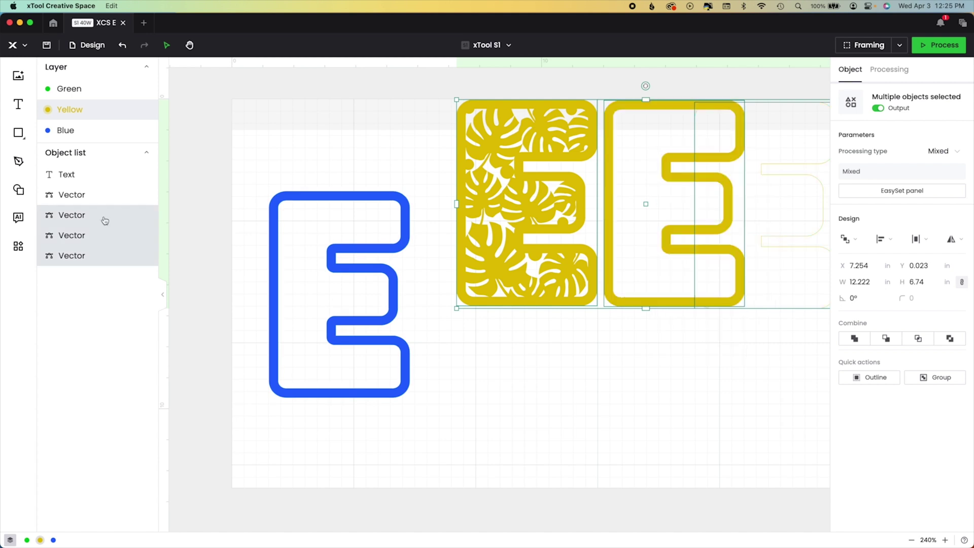
{"action": "key", "text": "ctrl+g"}
{"action": "left_click", "coordinate": [144, 215]}
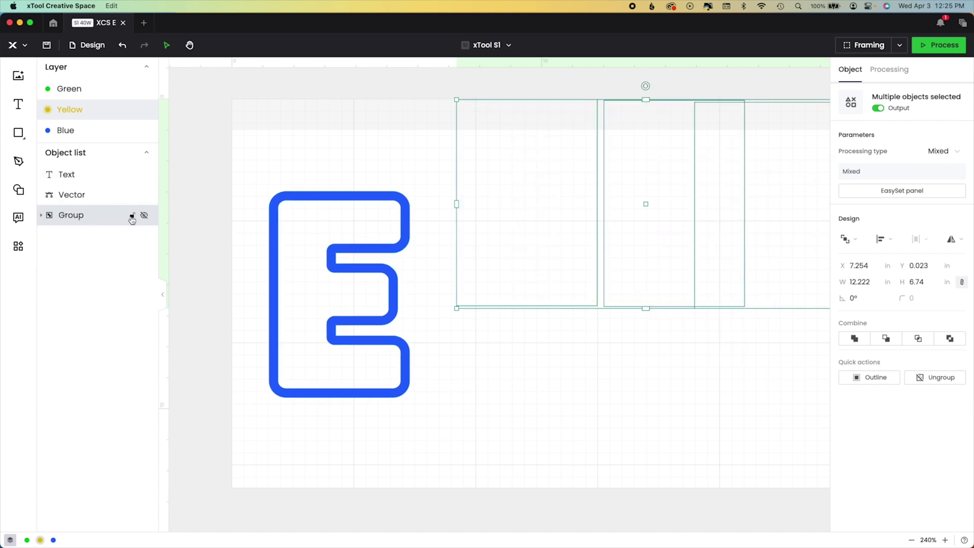
{"action": "left_click_drag", "start_coordinate": [321, 207], "coordinate": [526, 191]}
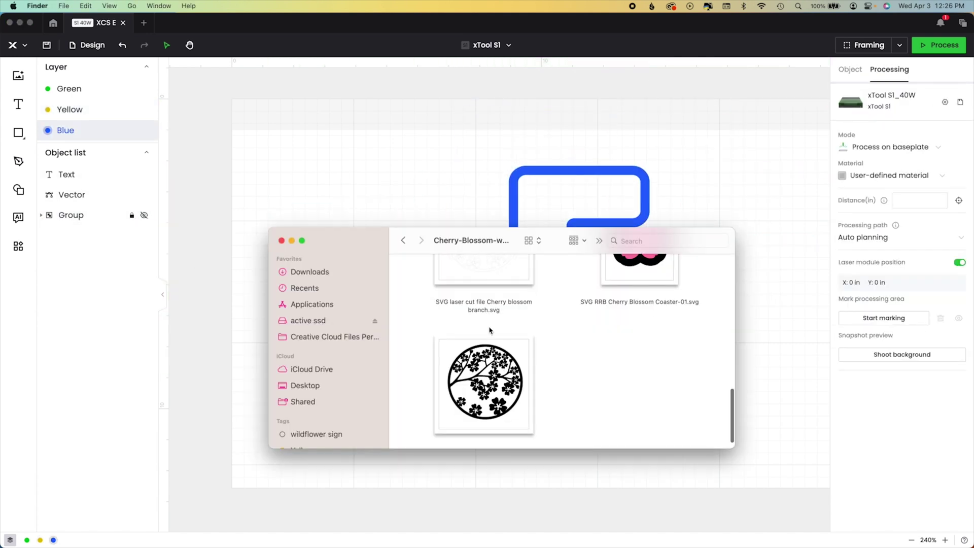
{"action": "scroll", "coordinate": [476, 373], "scroll_direction": "down", "scroll_amount": 2}
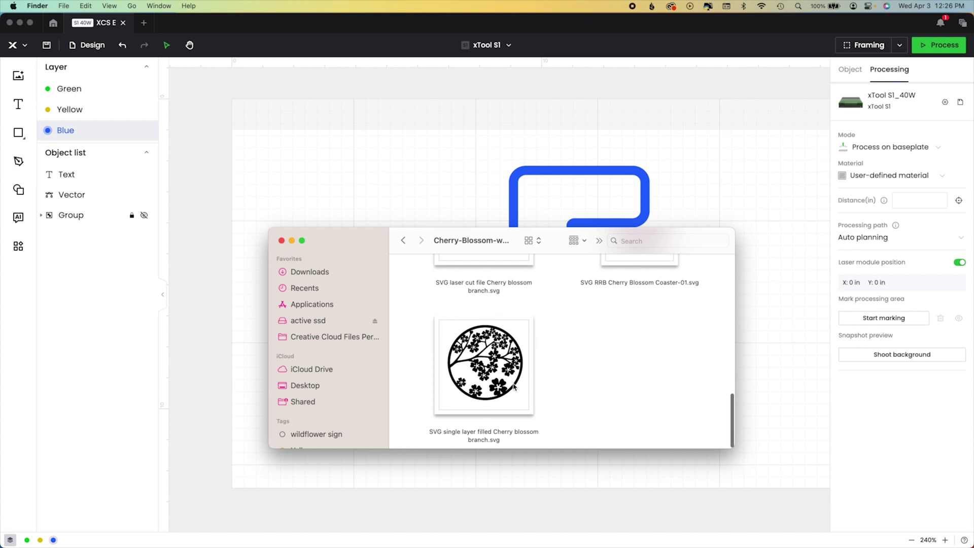
Step: Import 'SVG single layer filled Cherry blossom branch.svg' as a new Black layer, rotated -58.5°
{"action": "left_click_drag", "start_coordinate": [514, 386], "coordinate": [448, 207]}
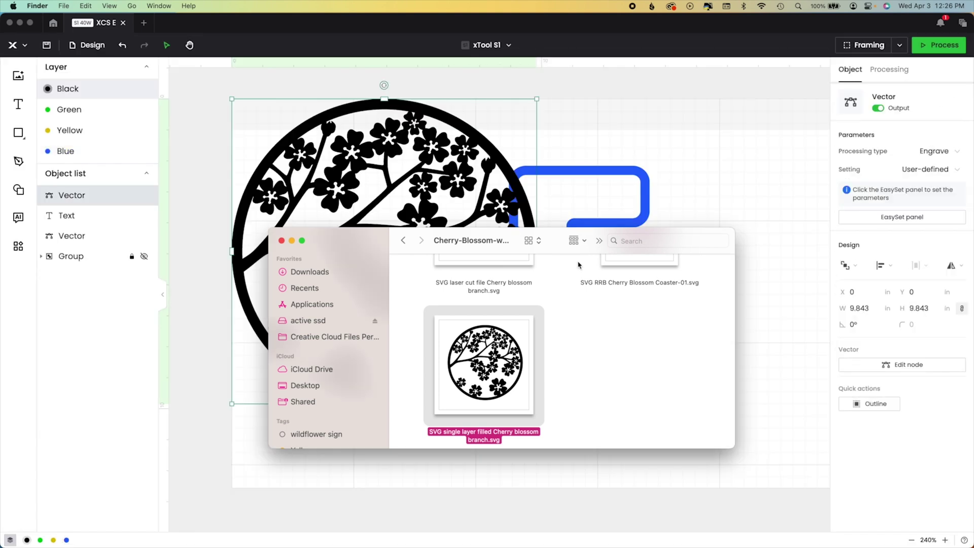
{"action": "left_click", "coordinate": [384, 85]}
{"action": "left_click_drag", "start_coordinate": [384, 86], "coordinate": [230, 154]}
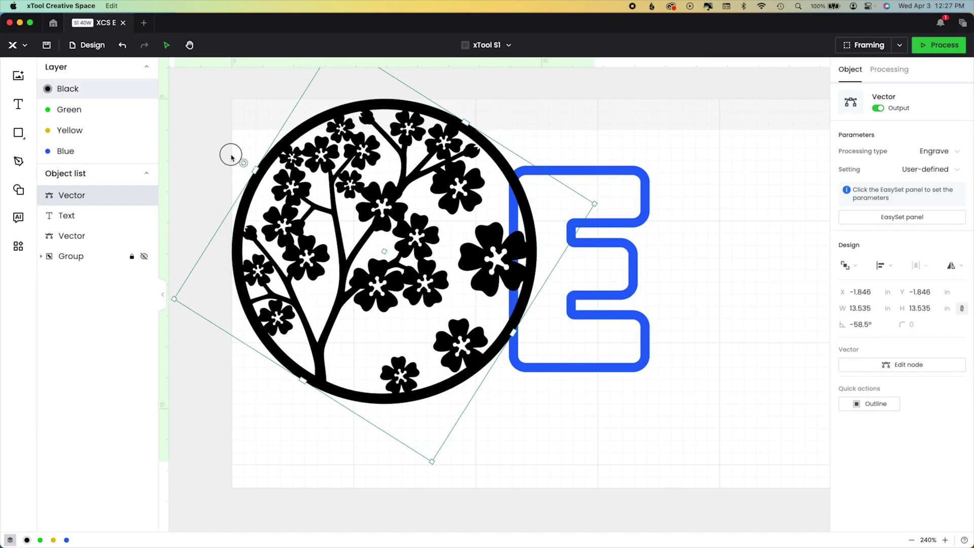
Step: Centre the 13.576 in cherry blossom circle at 0° over the blue E
{"action": "left_click_drag", "start_coordinate": [548, 275], "coordinate": [610, 295]}
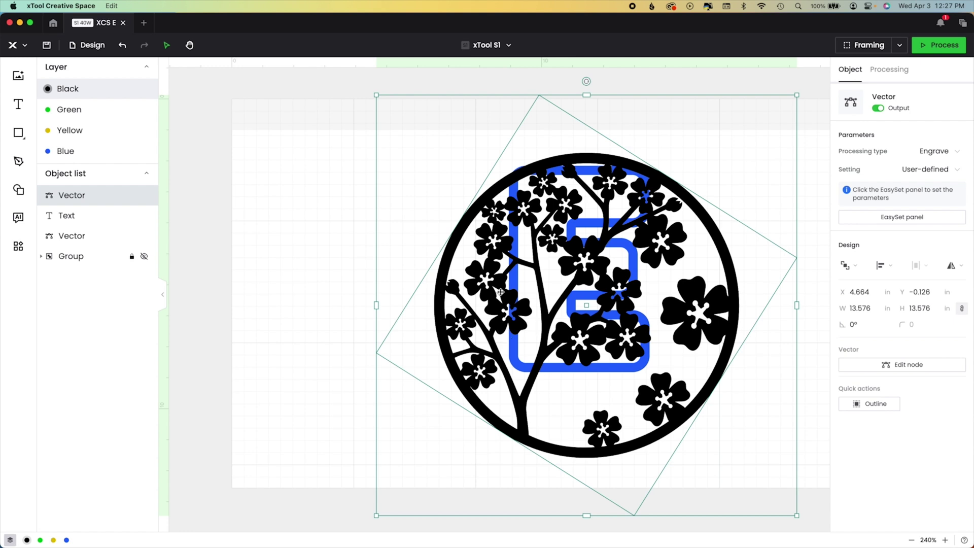
{"action": "left_click", "coordinate": [127, 151]}
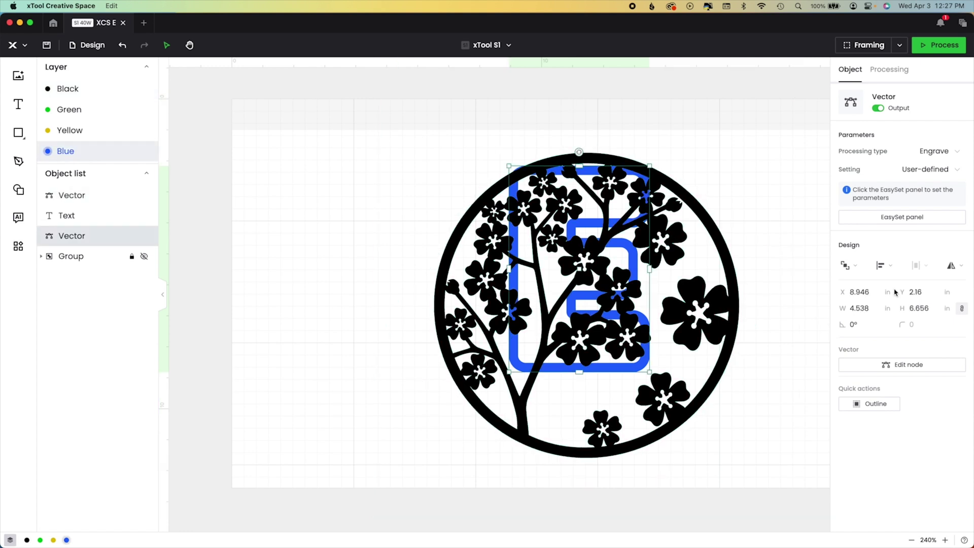
Step: Bring the blue E to the front and set aside a purple copy of the blossom circle on the left
{"action": "left_click", "coordinate": [846, 266]}
{"action": "left_click", "coordinate": [841, 286]}
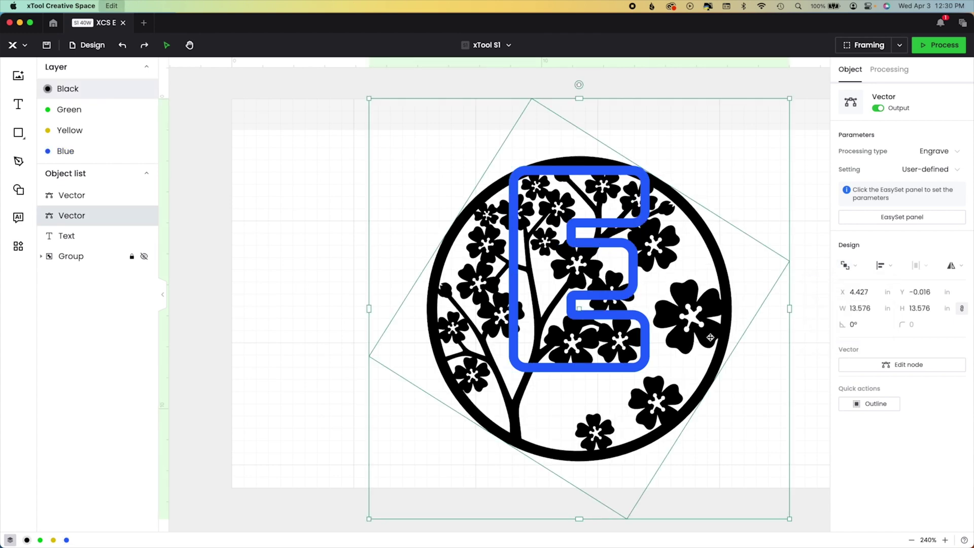
{"action": "key", "text": "super+d"}
{"action": "left_click_drag", "start_coordinate": [710, 337], "coordinate": [293, 303]}
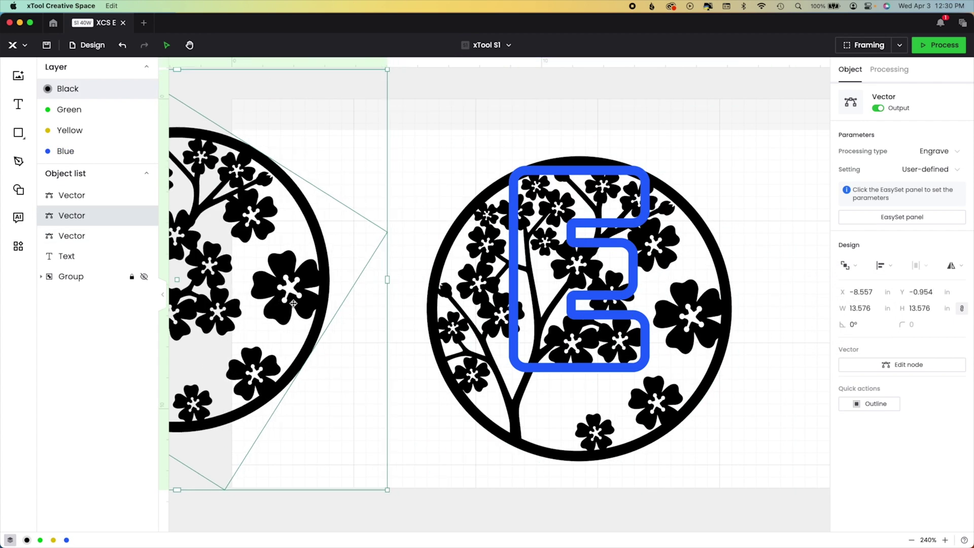
{"action": "right_click", "coordinate": [293, 303]}
{"action": "left_click", "coordinate": [336, 503]}
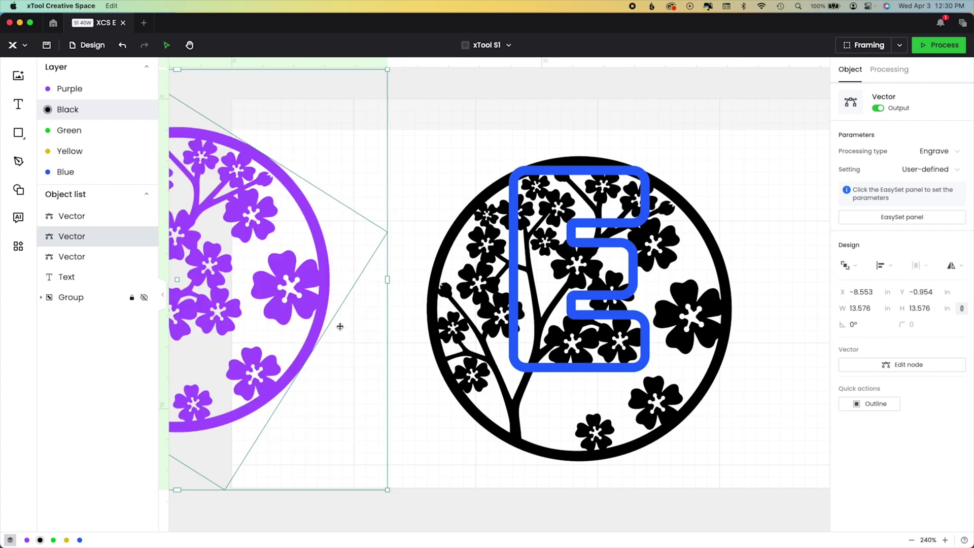
{"action": "left_click_drag", "start_coordinate": [340, 326], "coordinate": [310, 324]}
Step: Draw a tall Engrave rectangle right of the blue E and subtract it from the floral pattern
{"action": "left_click", "coordinate": [18, 132]}
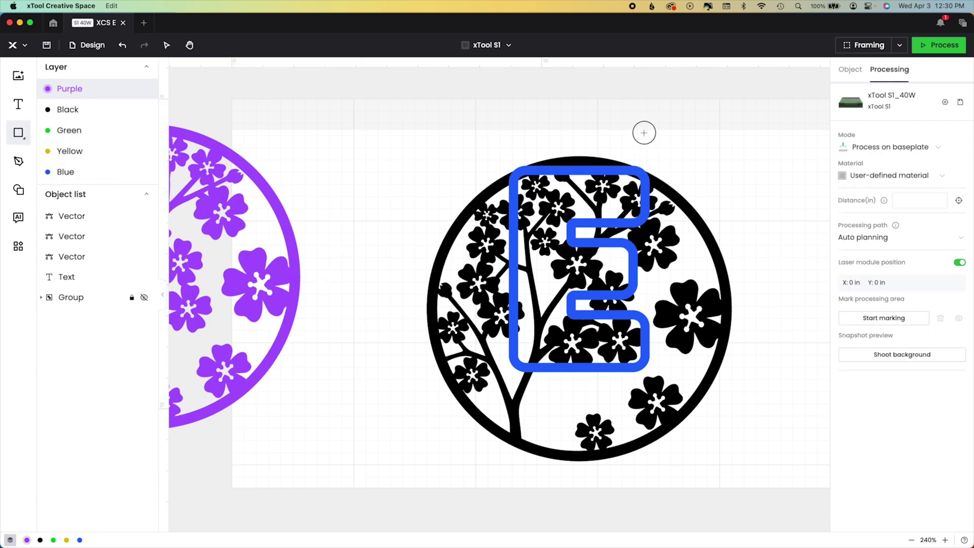
{"action": "mouse_move", "coordinate": [644, 133]}
{"action": "left_mouse_down"}
{"action": "mouse_move", "coordinate": [700, 415]}
{"action": "mouse_move", "coordinate": [762, 481]}
{"action": "left_mouse_up"}
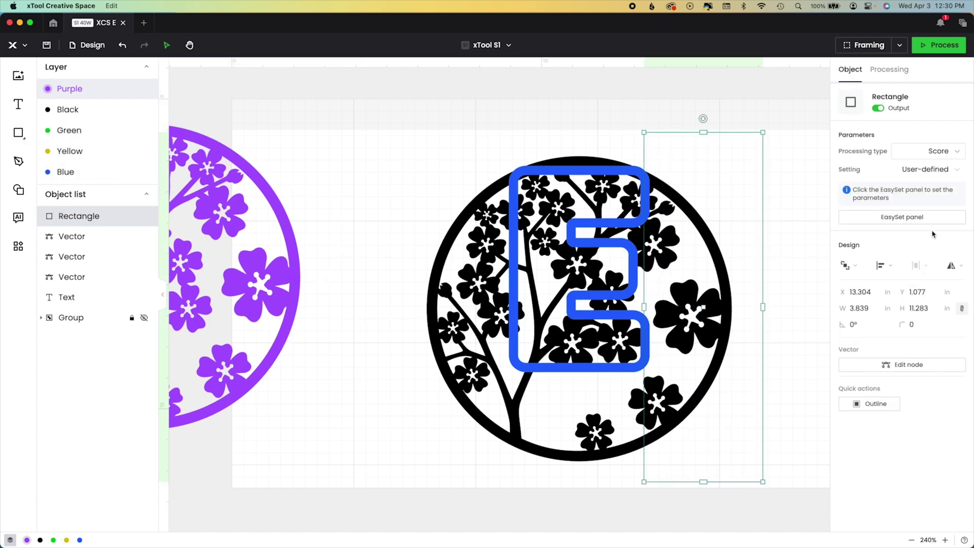
{"action": "left_click", "coordinate": [938, 150]}
{"action": "left_click", "coordinate": [928, 168]}
{"action": "left_click", "coordinate": [71, 277], "text": "shift"}
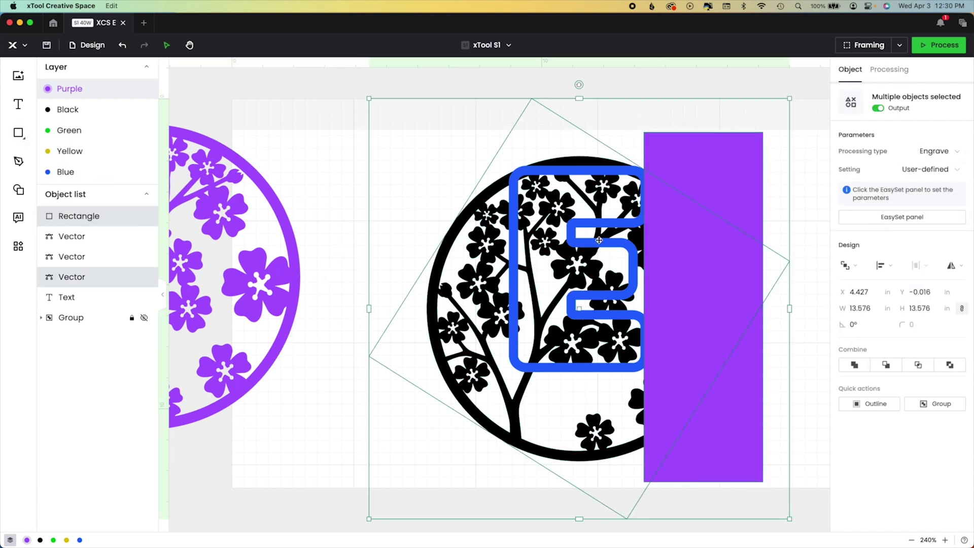
{"action": "left_click", "coordinate": [886, 364]}
Step: Draw Engrave rectangles above and along the E's edge and subtract them from the floral pattern
{"action": "left_click_drag", "start_coordinate": [398, 123], "coordinate": [515, 474]}
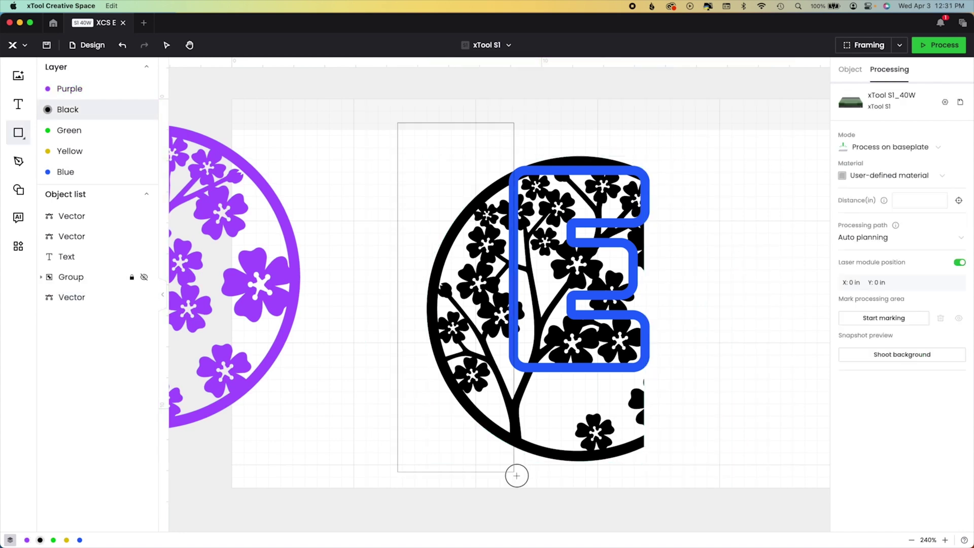
{"action": "left_click", "coordinate": [938, 150]}
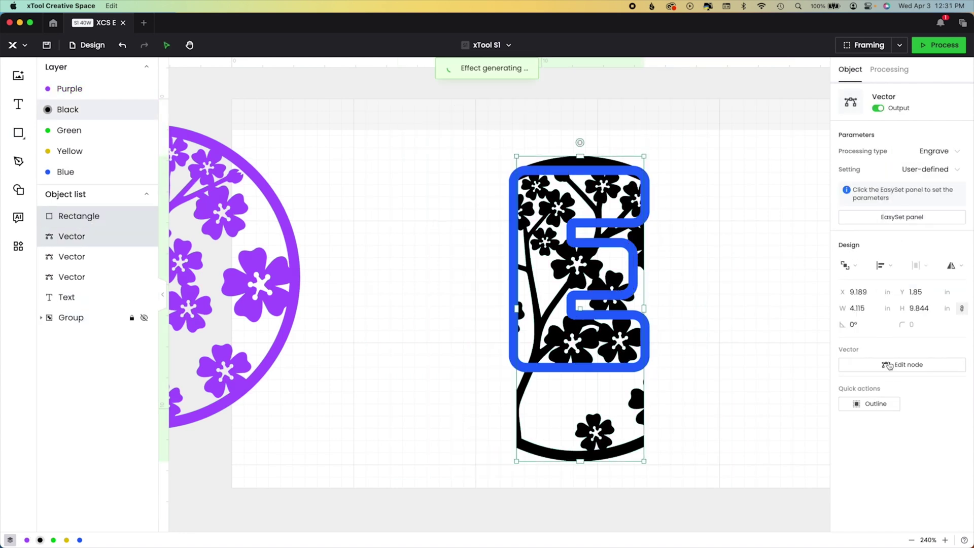
{"action": "key", "text": "r"}
{"action": "left_click_drag", "start_coordinate": [472, 136], "coordinate": [661, 170]}
{"action": "left_click", "coordinate": [938, 150]}
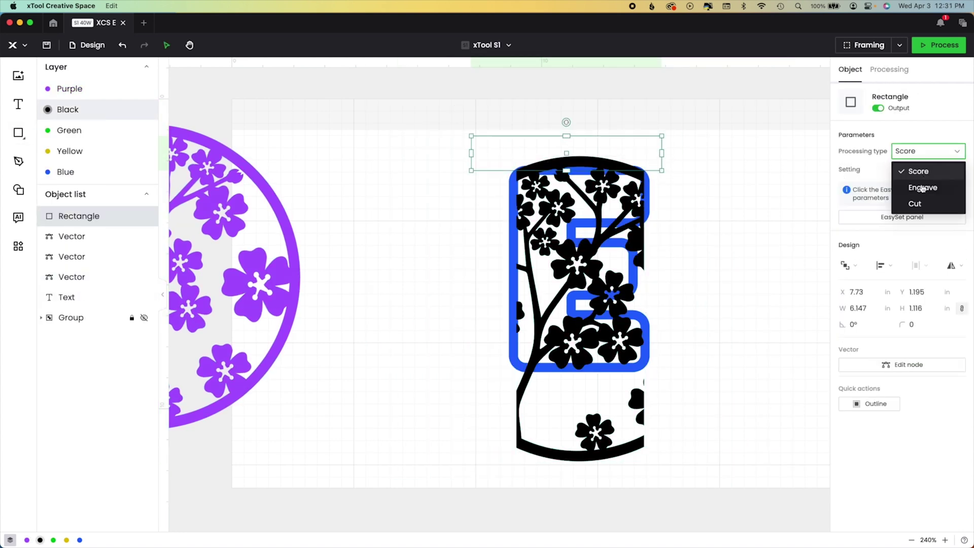
{"action": "left_click", "coordinate": [921, 187]}
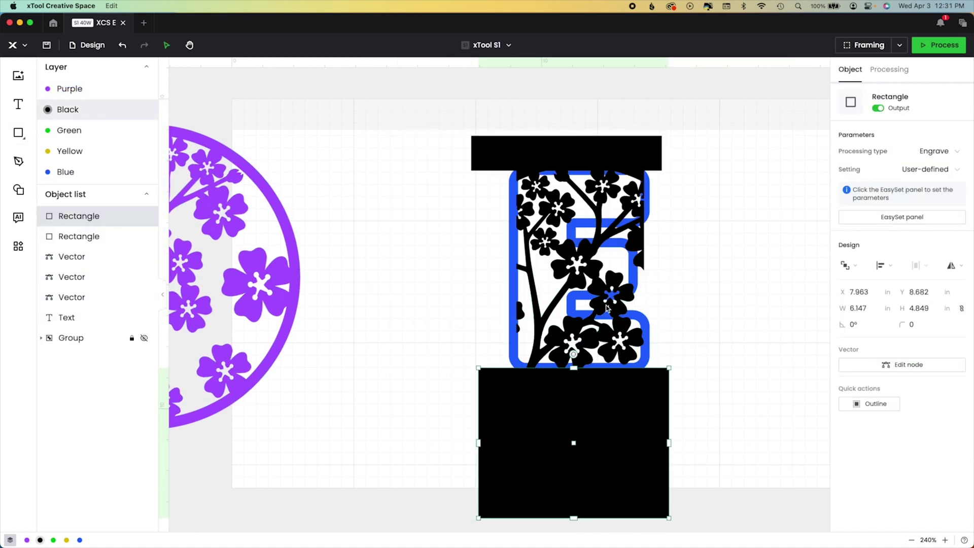
{"action": "left_click", "coordinate": [573, 261], "text": "shift"}
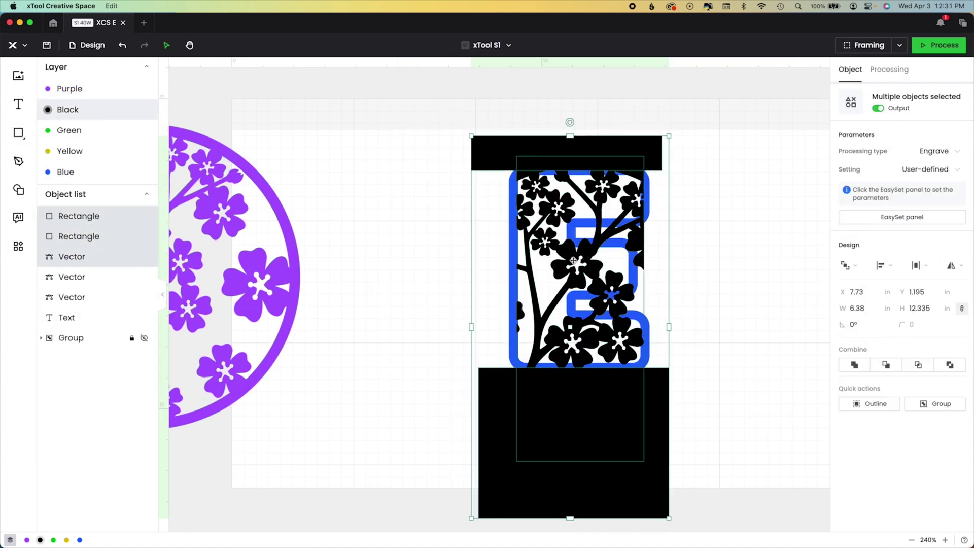
{"action": "left_click", "coordinate": [886, 364]}
{"action": "left_click", "coordinate": [744, 318]}
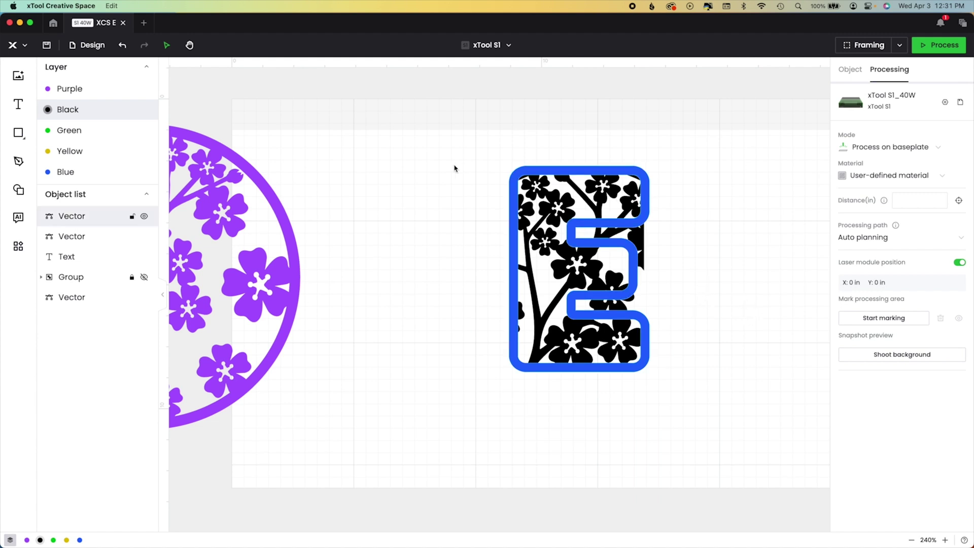
Step: Lock the blue E outline, then select the black blossom vector and begin editing its nodes
{"action": "key", "text": "r"}
{"action": "key", "text": "Escape"}
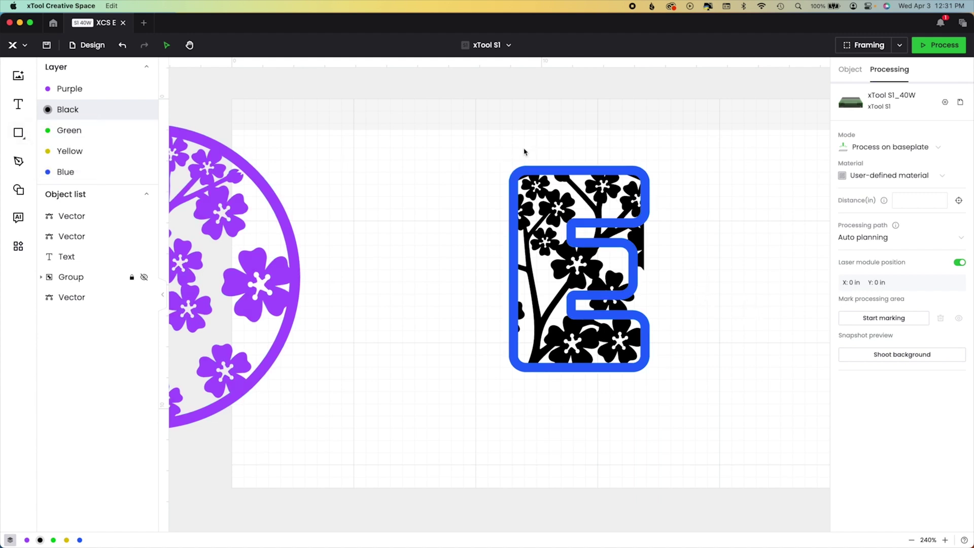
{"action": "scroll", "coordinate": [524, 151], "scroll_direction": "up", "scroll_amount": 3}
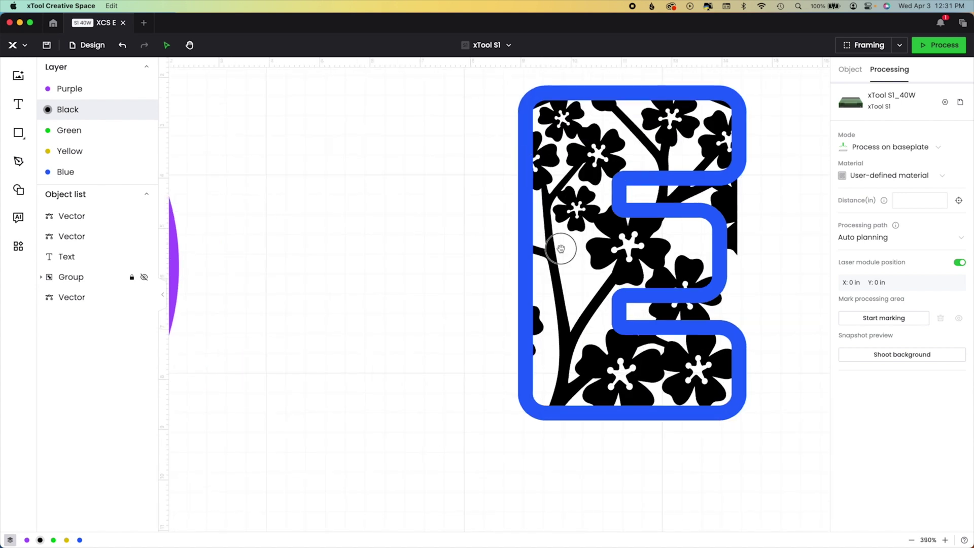
{"action": "scroll", "coordinate": [558, 244], "scroll_direction": "up", "scroll_amount": 5}
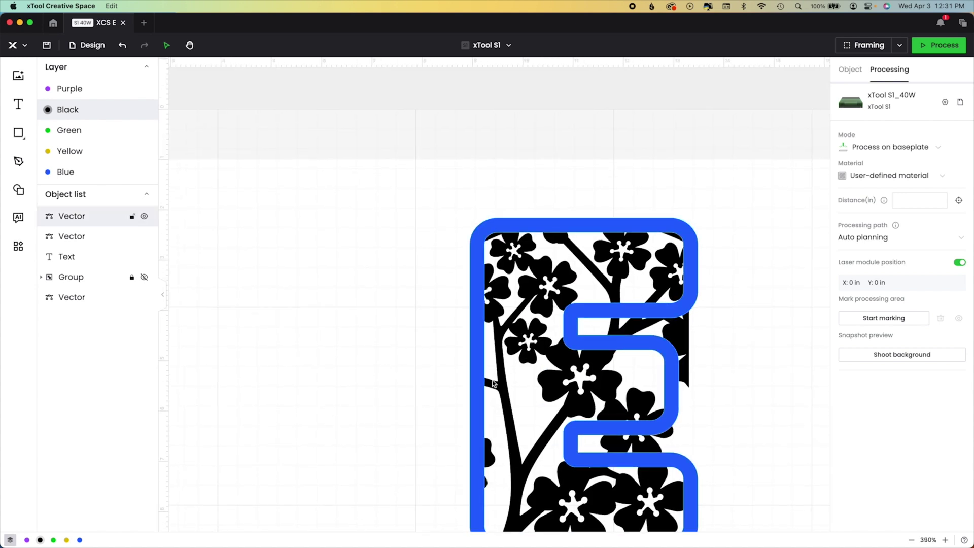
{"action": "scroll", "coordinate": [558, 273], "scroll_direction": "up", "scroll_amount": 2}
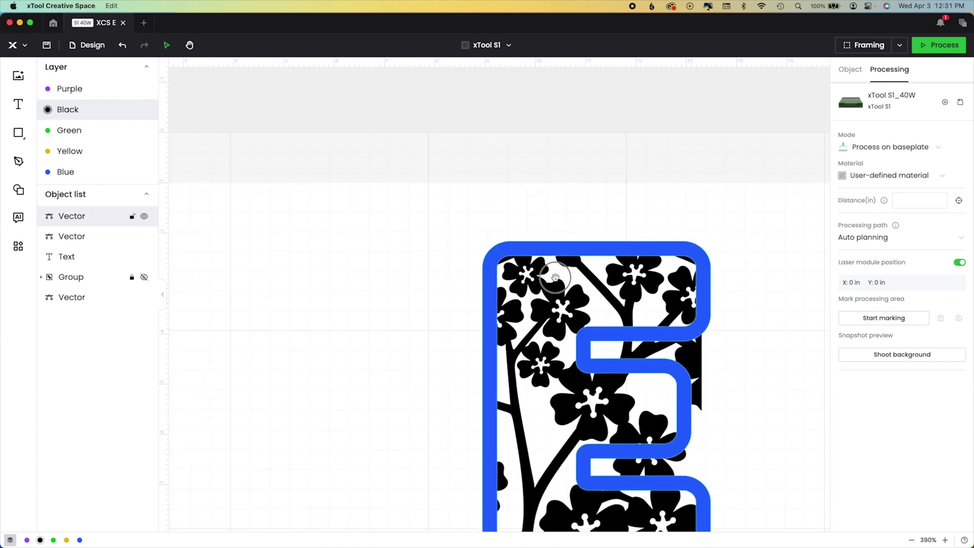
{"action": "left_click", "coordinate": [648, 293]}
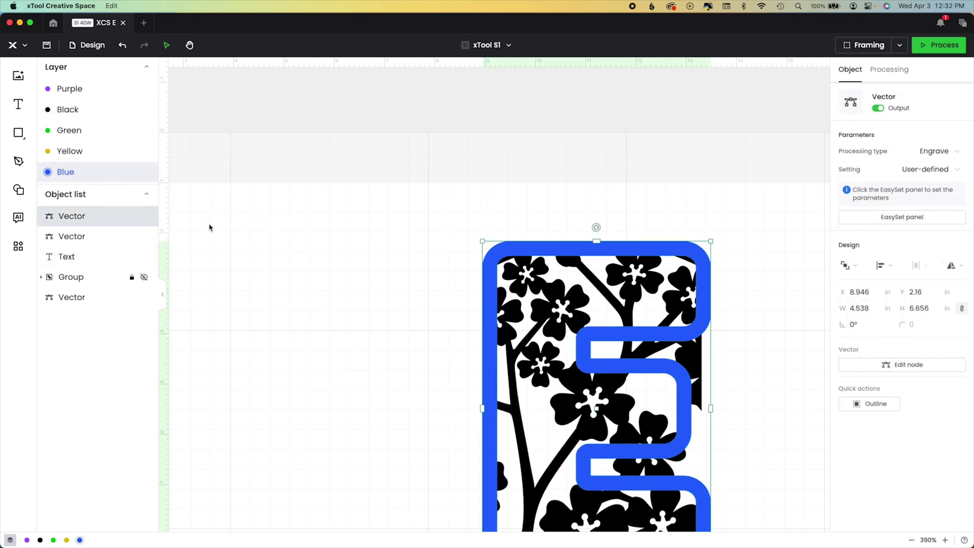
{"action": "left_click", "coordinate": [132, 217]}
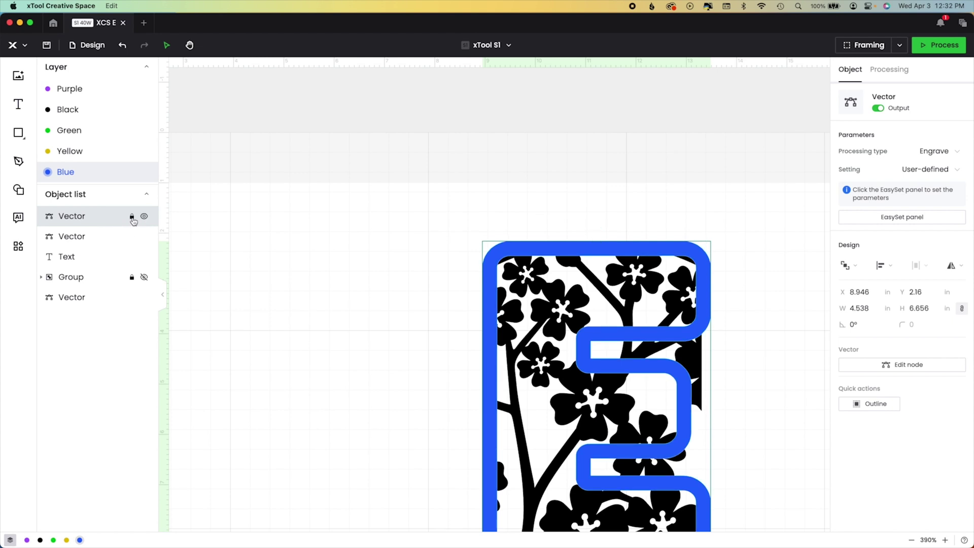
{"action": "left_click", "coordinate": [532, 277]}
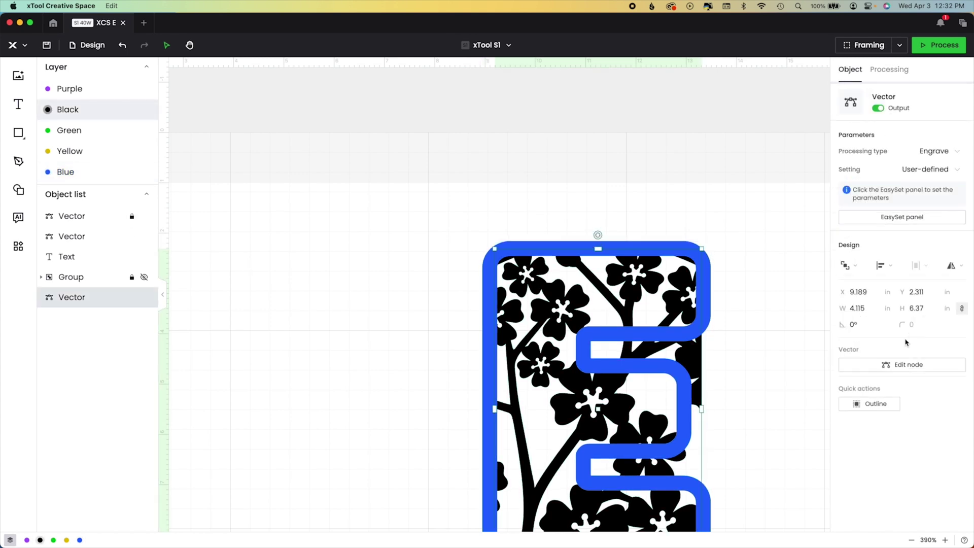
{"action": "left_click", "coordinate": [884, 372]}
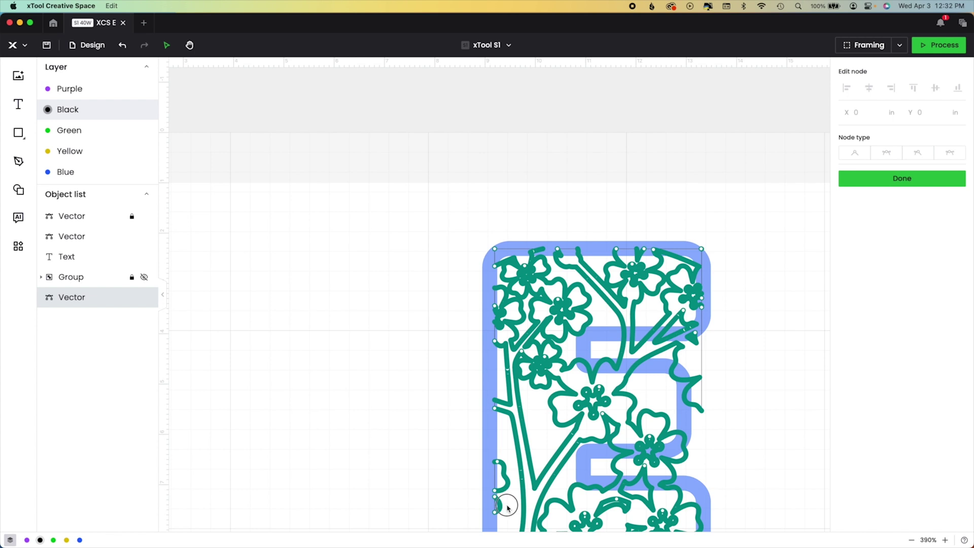
Step: Delete the stray squiggle nodes at the E's left edge
{"action": "mouse_move", "coordinate": [475, 446]}
{"action": "left_mouse_down"}
{"action": "mouse_move", "coordinate": [512, 521]}
{"action": "mouse_move", "coordinate": [514, 348]}
{"action": "left_mouse_up"}
{"action": "scroll", "coordinate": [513, 522], "scroll_direction": "down", "scroll_amount": 5}
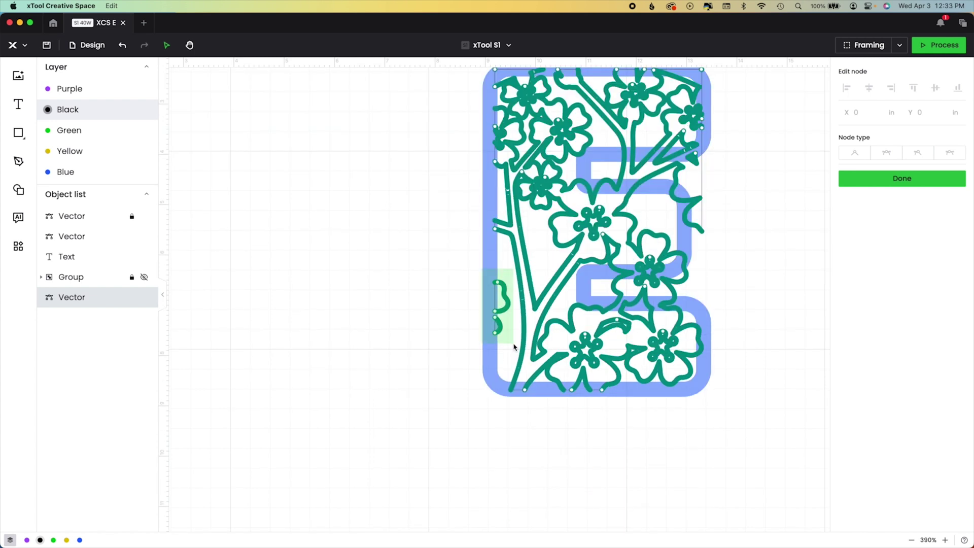
{"action": "key", "text": "Delete"}
Step: Remove the blossom nodes reaching into the E's lower notch and close node editing
{"action": "left_click_drag", "start_coordinate": [757, 306], "coordinate": [597, 277]}
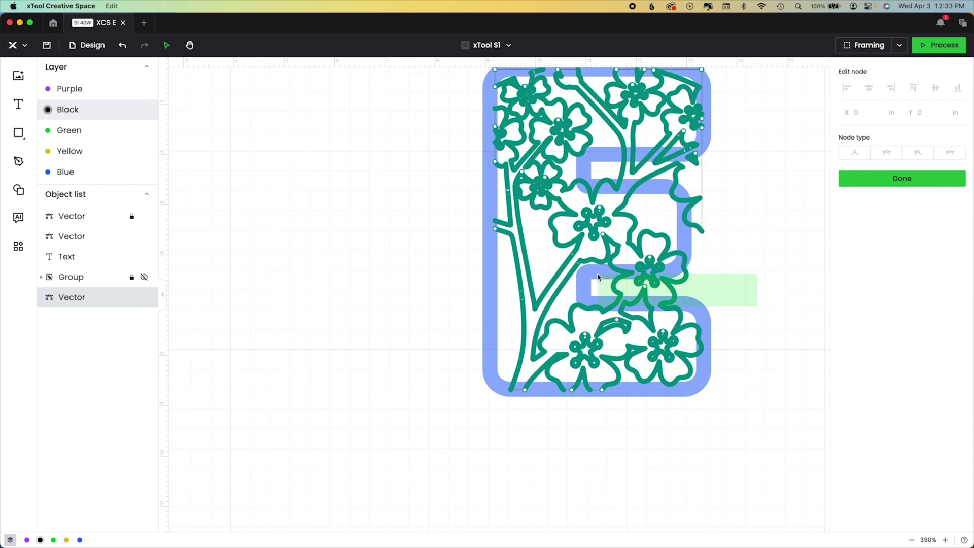
{"action": "key", "text": "Delete"}
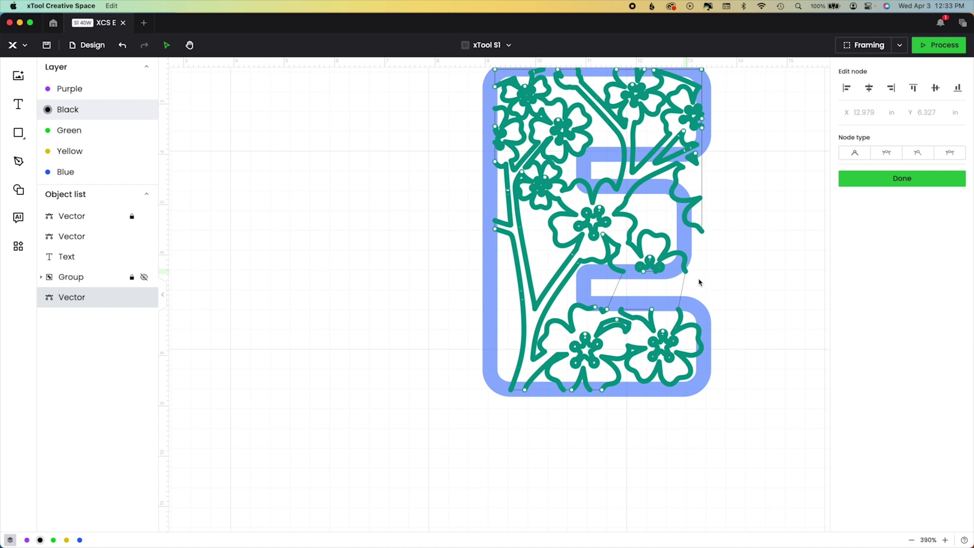
{"action": "left_click", "coordinate": [686, 269]}
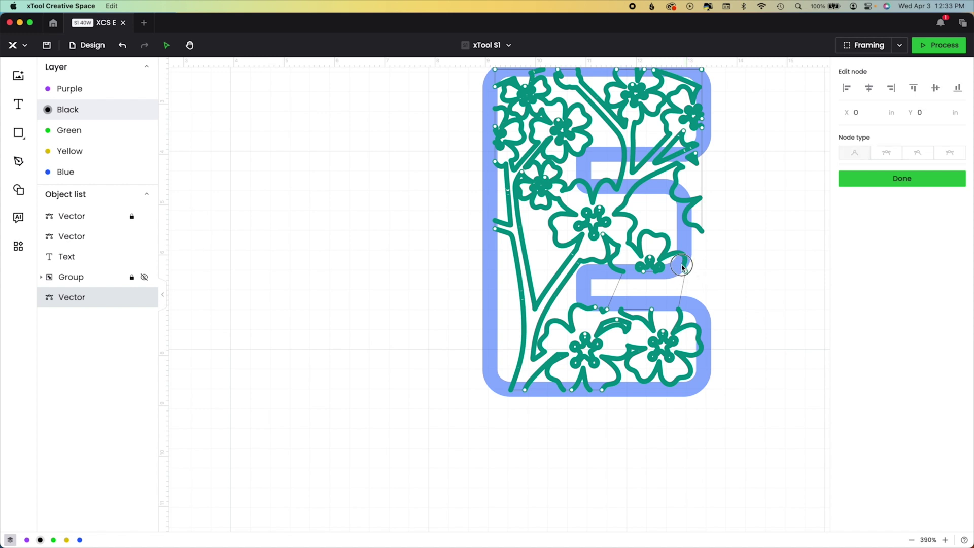
{"action": "left_click_drag", "start_coordinate": [682, 267], "coordinate": [653, 288]}
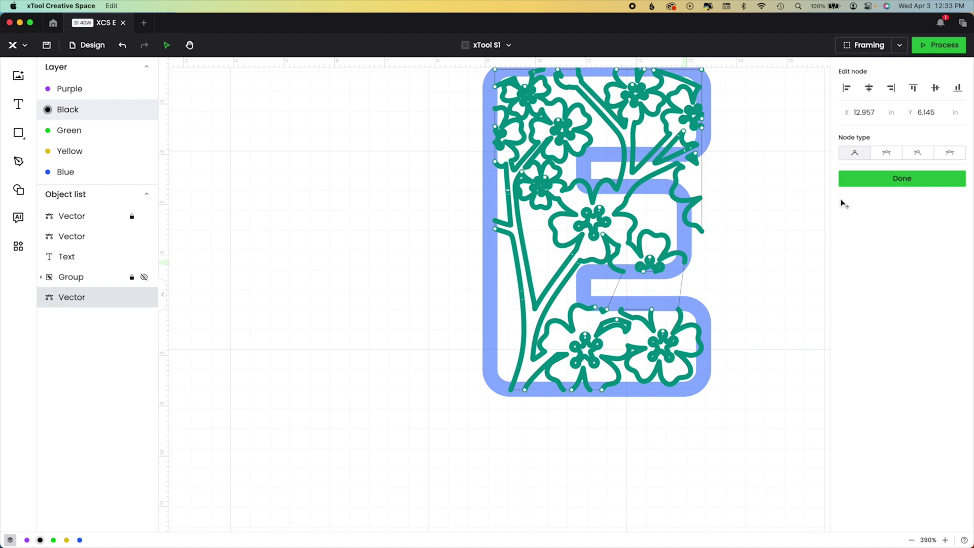
{"action": "left_click", "coordinate": [895, 181]}
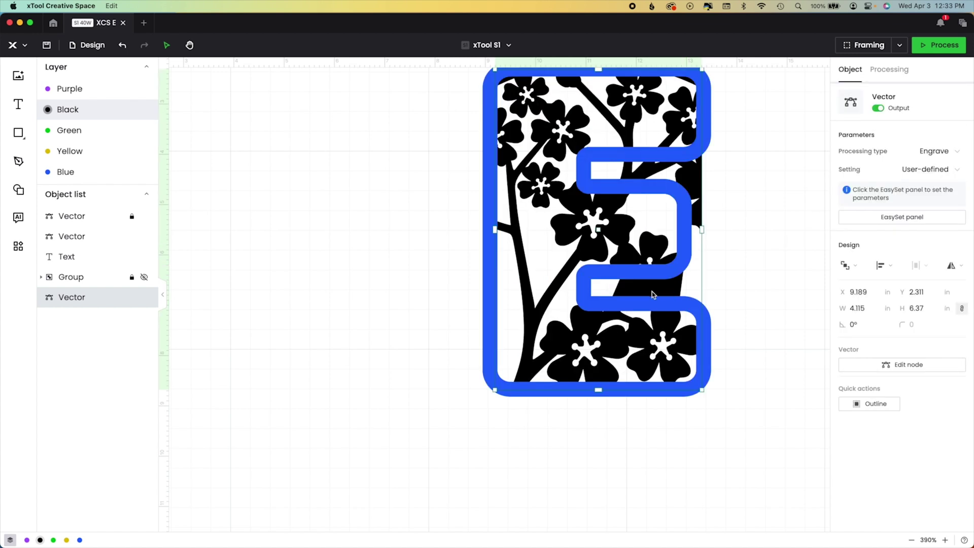
Step: Union a rectangle block over the lower notch into the blossom pattern, save, and bring the purple circle onto the canvas
{"action": "key", "text": "r"}
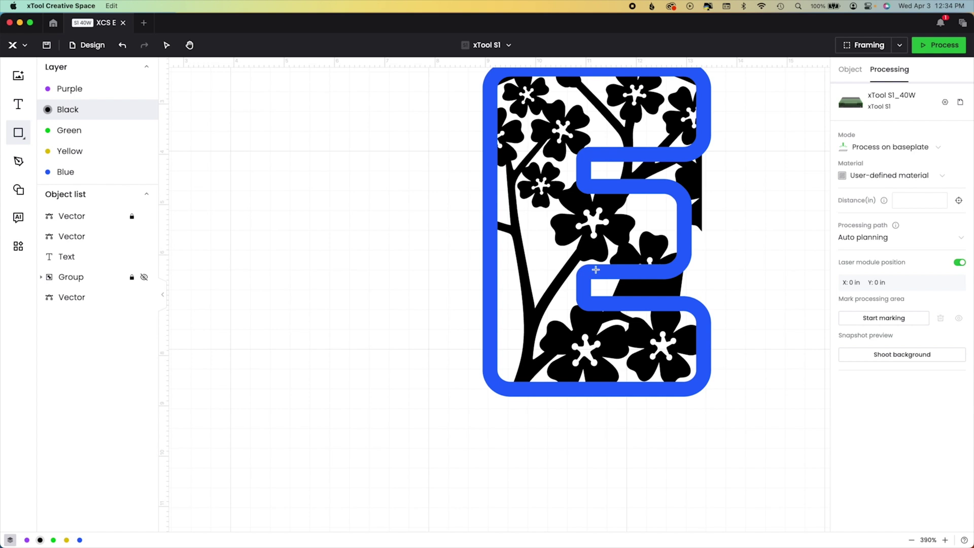
{"action": "left_click_drag", "start_coordinate": [598, 270], "coordinate": [691, 302]}
{"action": "left_click_drag", "start_coordinate": [711, 250], "coordinate": [692, 281]}
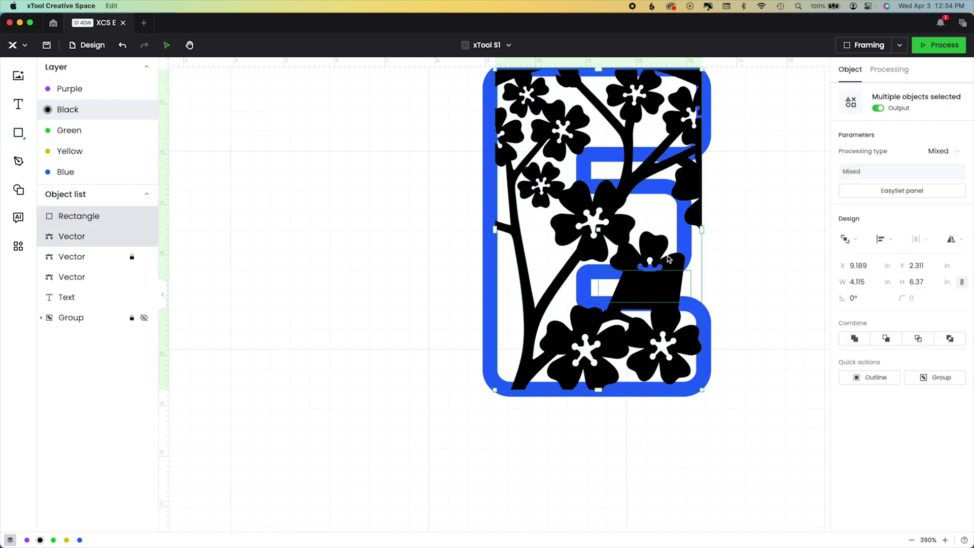
{"action": "left_click", "coordinate": [887, 338]}
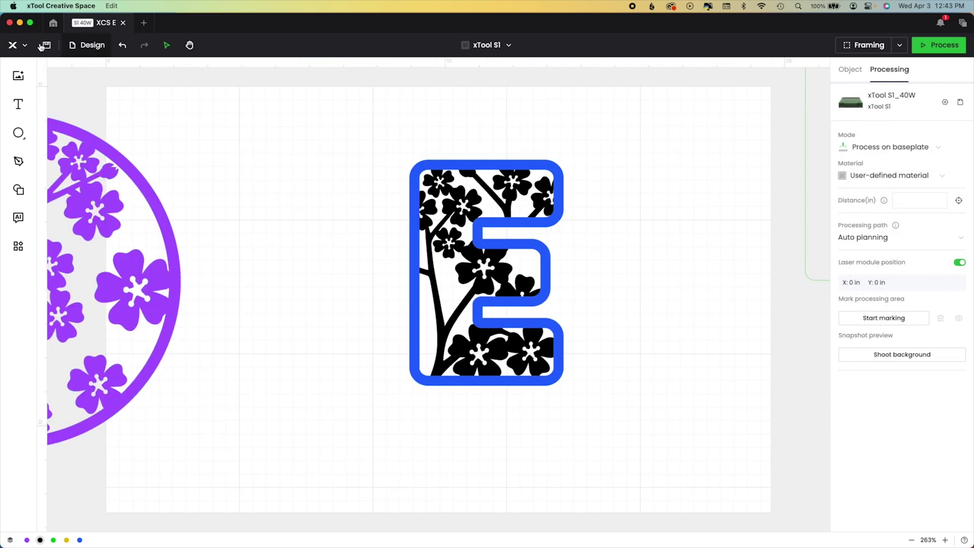
{"action": "left_click", "coordinate": [46, 45]}
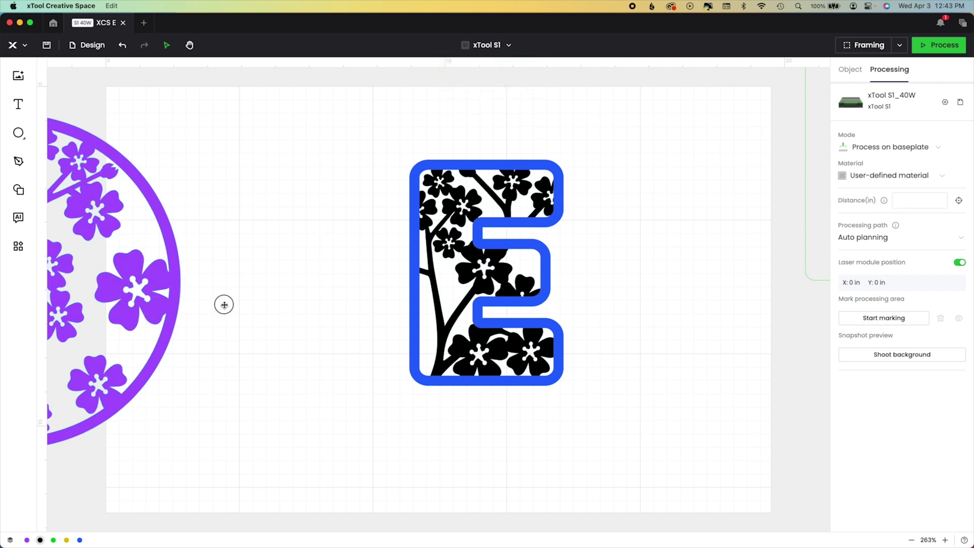
{"action": "left_click_drag", "start_coordinate": [224, 304], "coordinate": [318, 286]}
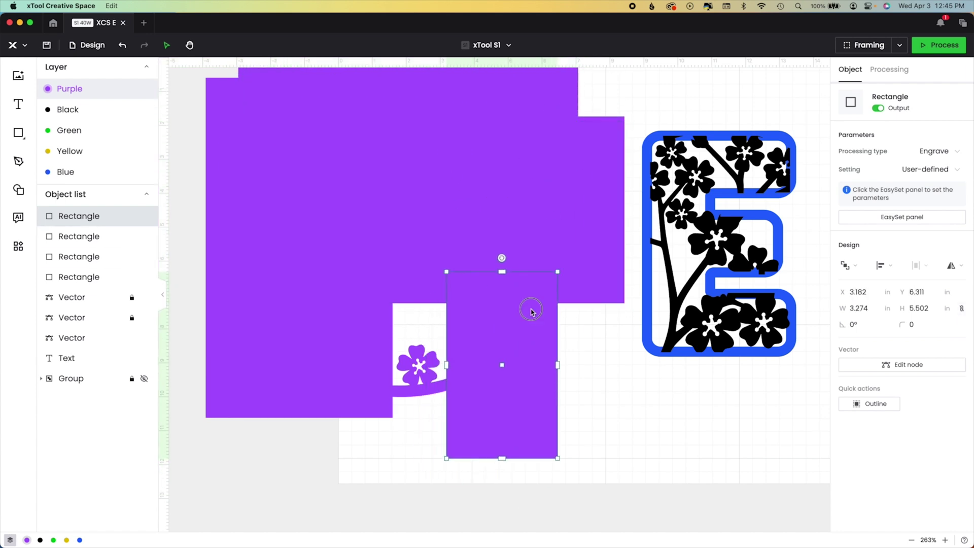
Step: Subtract the purple rectangles from the circle, leaving one 1.591 × 1.539 in flower
{"action": "key", "text": "super+a"}
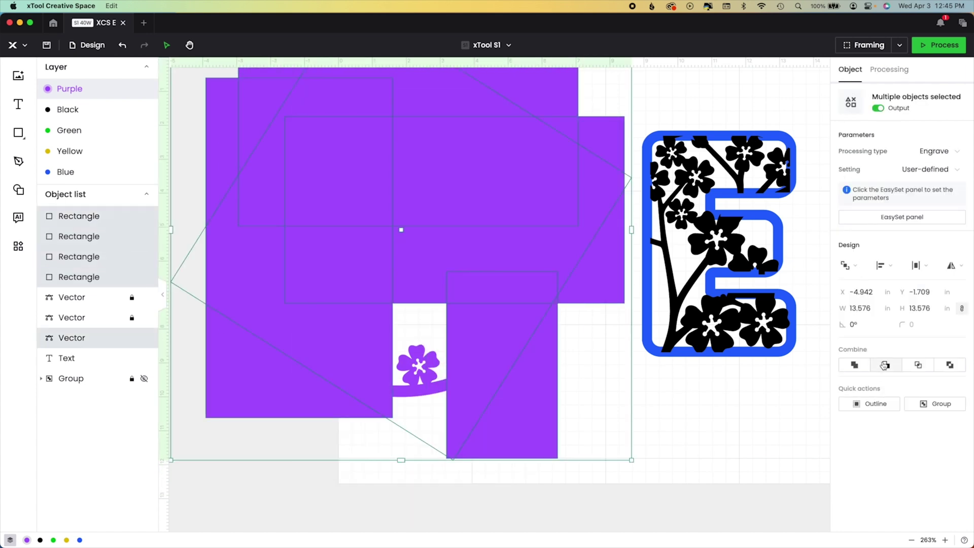
{"action": "left_click", "coordinate": [885, 365]}
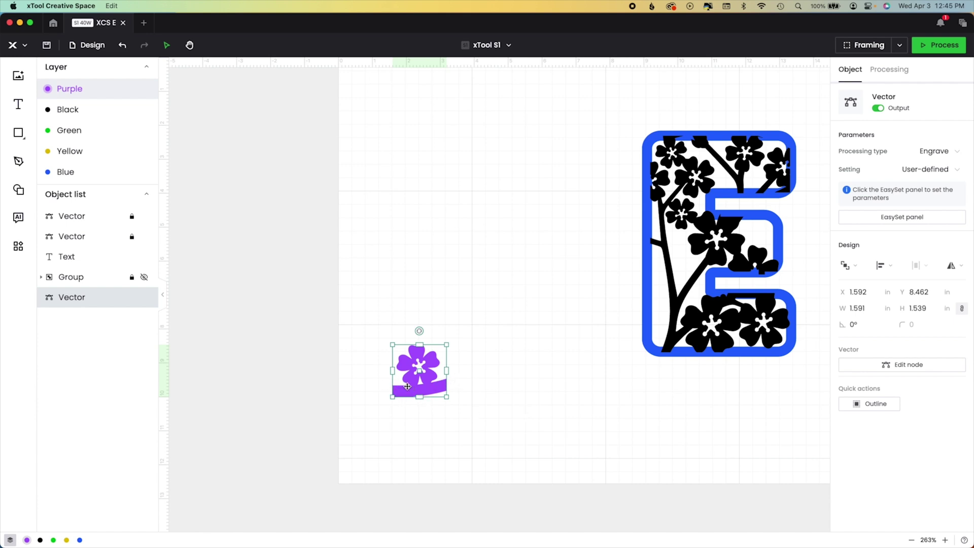
Step: Place and rotate the purple flower at the E's left edge, then clip it with a rectangle using Intersect
{"action": "left_click_drag", "start_coordinate": [412, 383], "coordinate": [641, 315]}
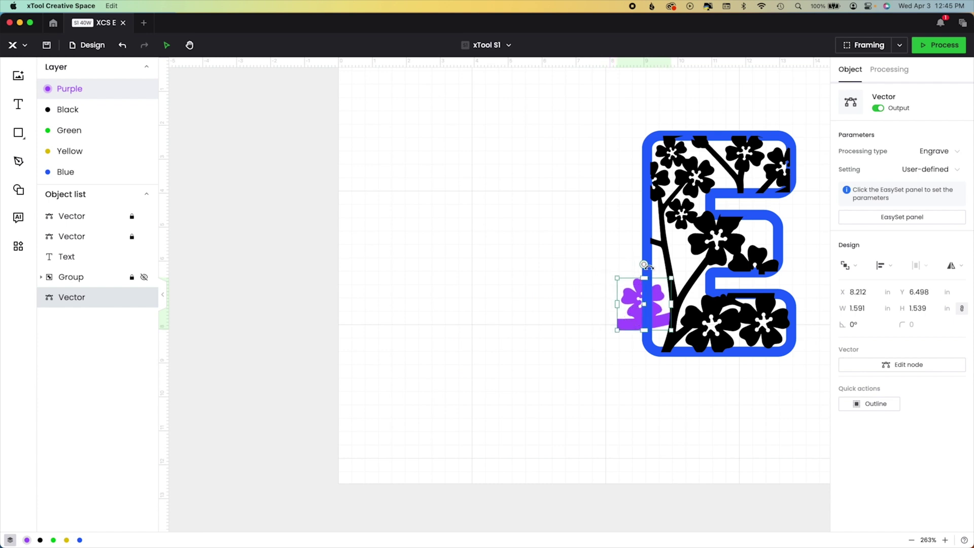
{"action": "left_click_drag", "start_coordinate": [658, 272], "coordinate": [670, 320]}
{"action": "key", "text": "r"}
{"action": "left_click_drag", "start_coordinate": [616, 235], "coordinate": [673, 362]}
{"action": "left_click", "coordinate": [634, 305], "text": "shift"}
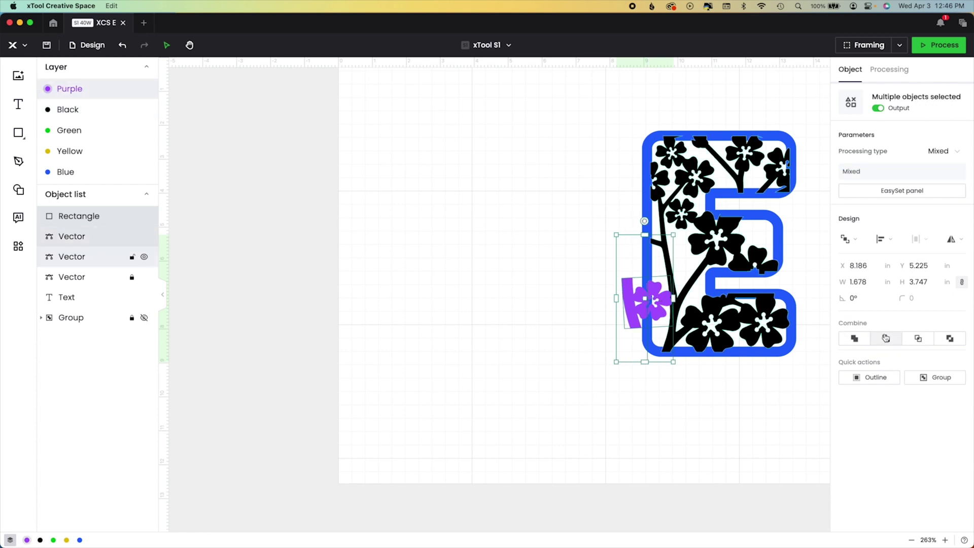
{"action": "left_click", "coordinate": [885, 337]}
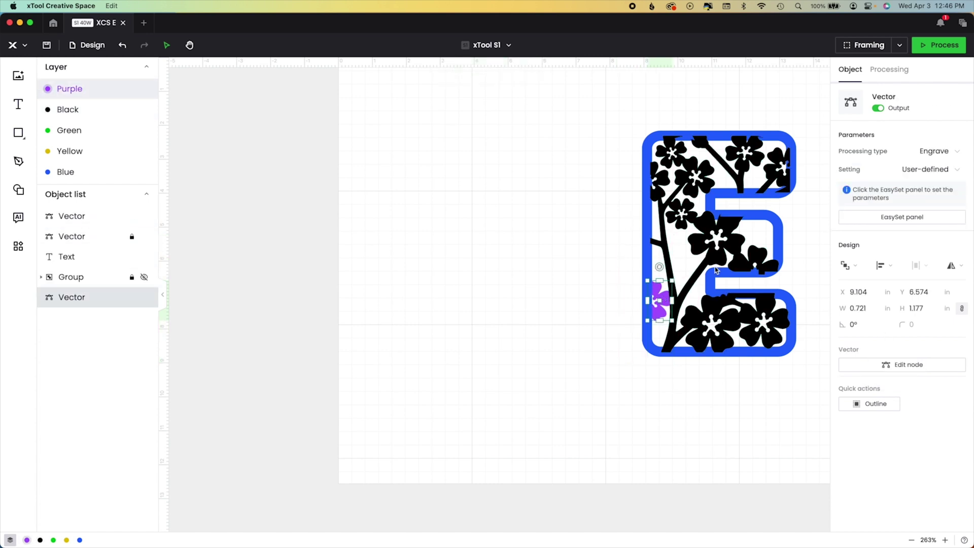
Step: Union the flower with the floral E, unhide the yellow Monstera designs, and move the E below them
{"action": "left_click", "coordinate": [715, 268], "text": "shift"}
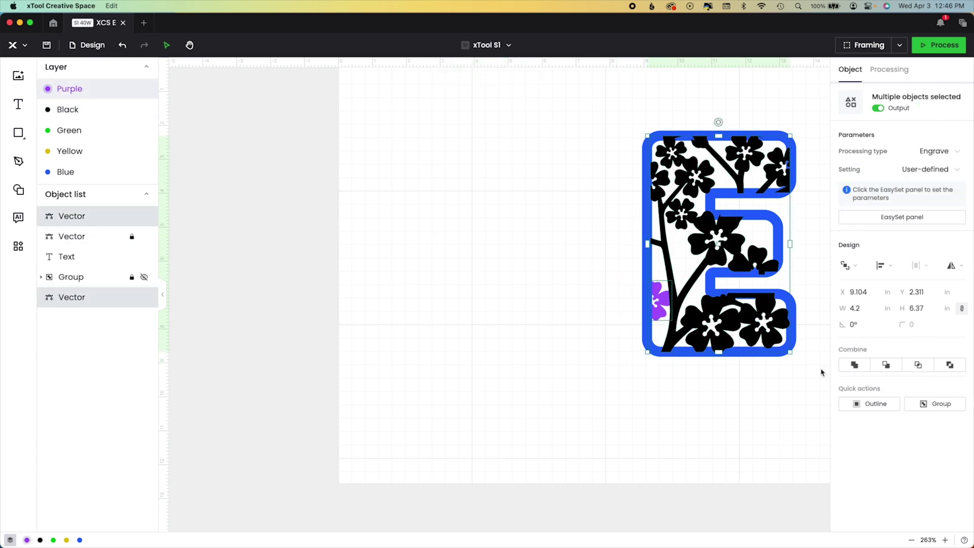
{"action": "left_click", "coordinate": [853, 365]}
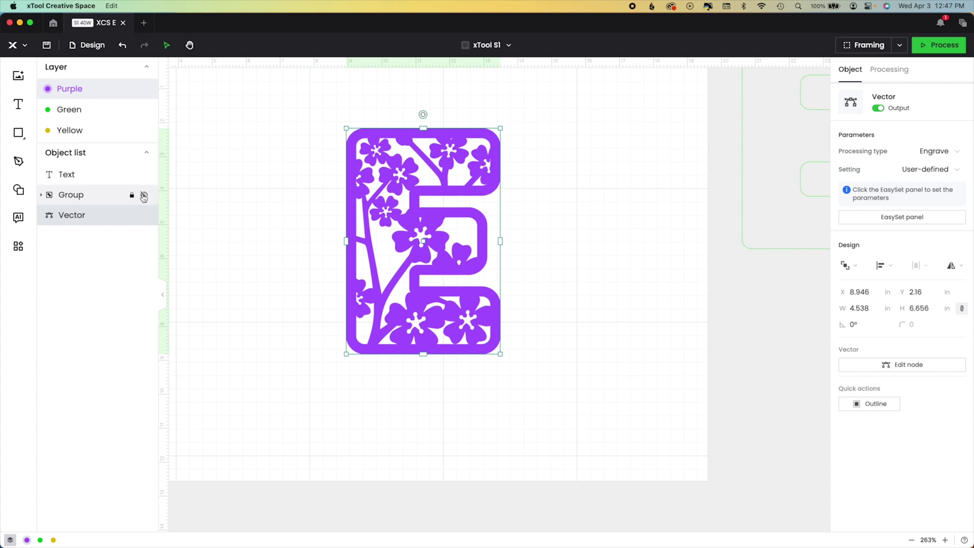
{"action": "left_click", "coordinate": [144, 195]}
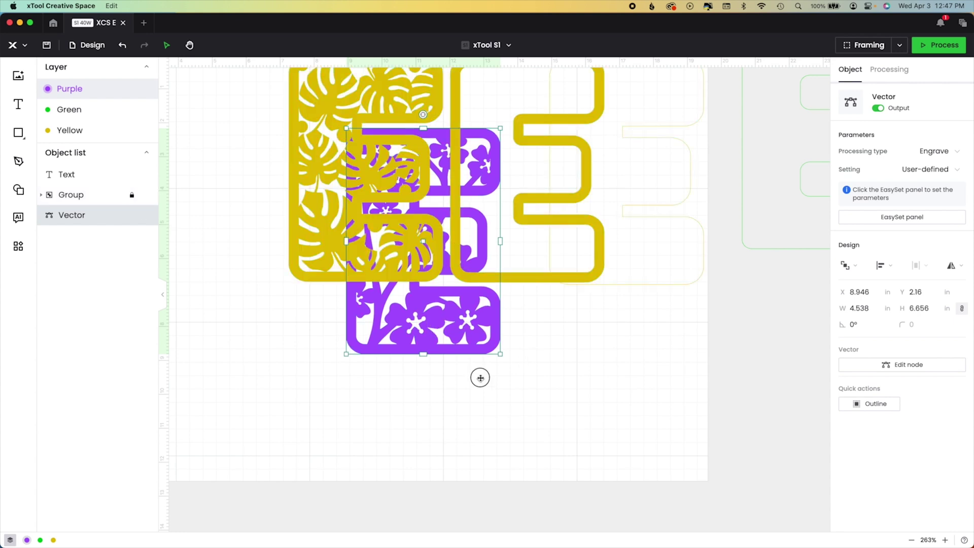
{"action": "left_click_drag", "start_coordinate": [444, 343], "coordinate": [581, 505]}
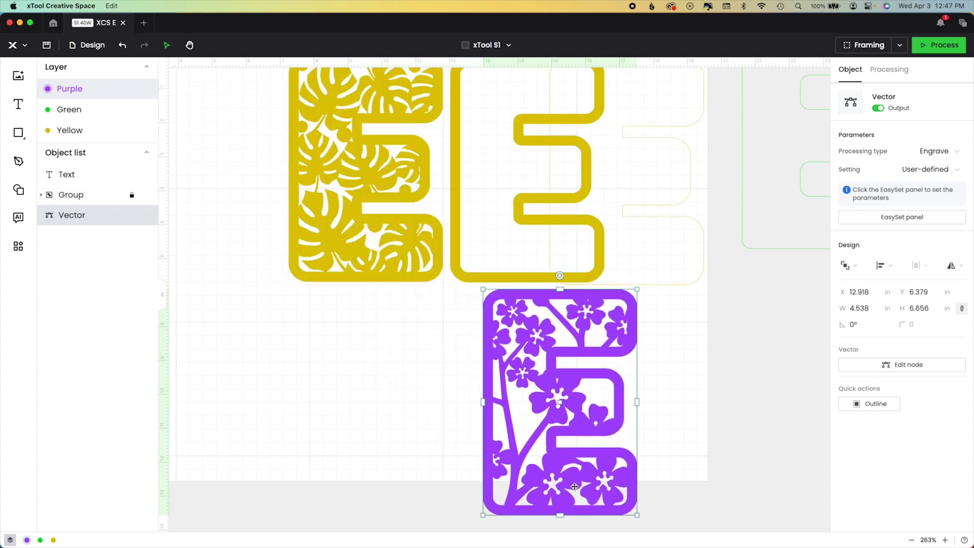
{"action": "left_click", "coordinate": [668, 283]}
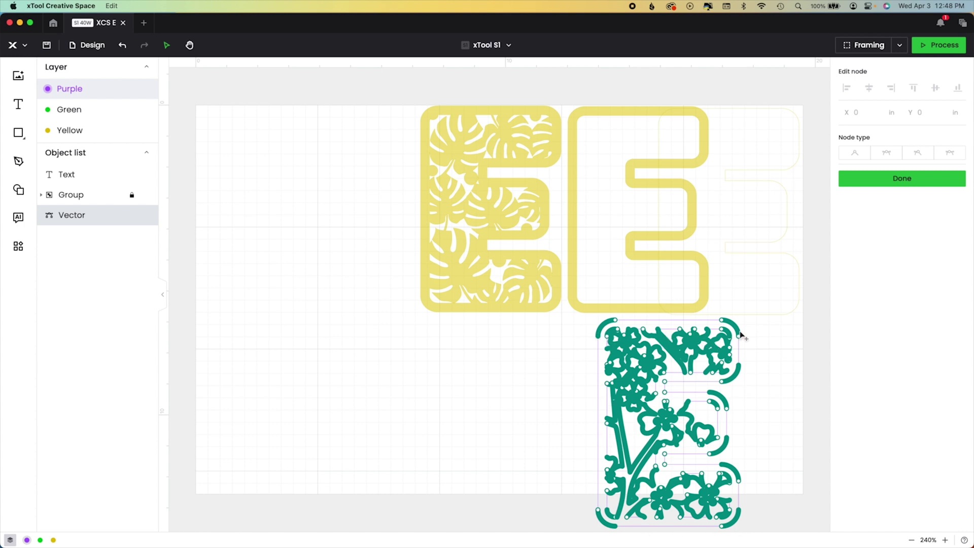
Step: Close node editing and bring up the purple E's context menu for Export as SVG
{"action": "key", "text": "Escape"}
{"action": "right_click", "coordinate": [708, 350]}
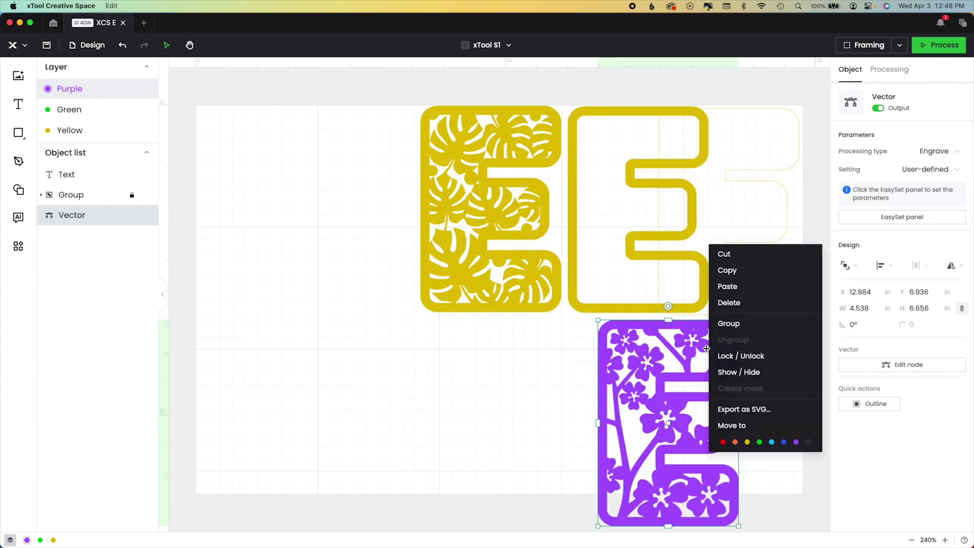